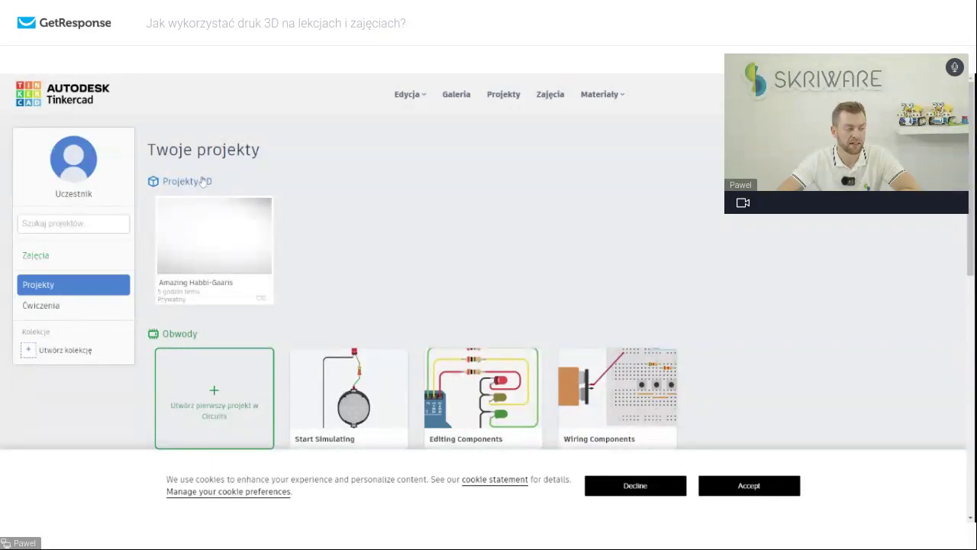
Accept the website cookies in the newly created 3D design
mouse_move(165, 252)
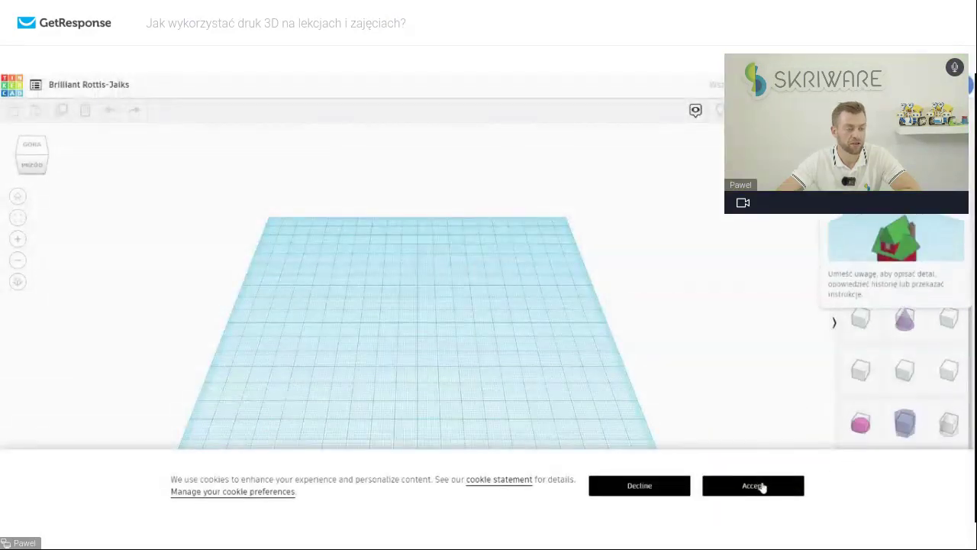
click(761, 486)
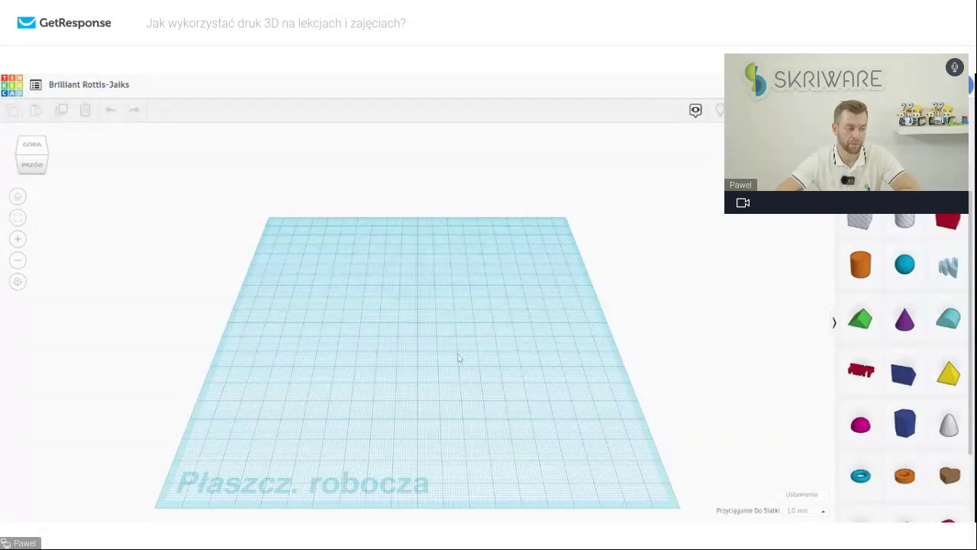
Place a box on the rear area of the workplane and stretch its base to about 85 by 49 mm
mouse_move(426, 320)
right_down()
mouse_move(399, 319)
mouse_move(437, 322)
right_up()
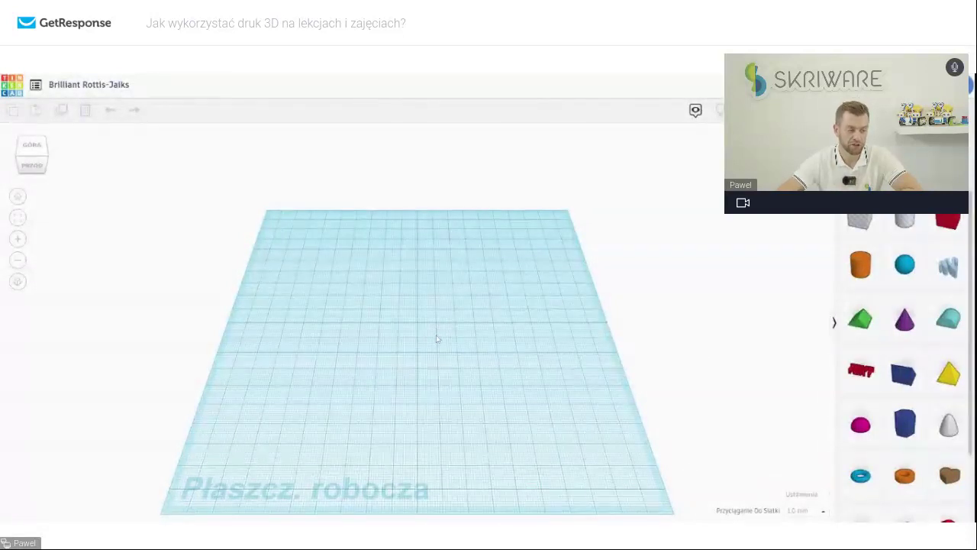
mouse_move(436, 334)
right_down()
mouse_move(433, 344)
mouse_move(435, 323)
right_up()
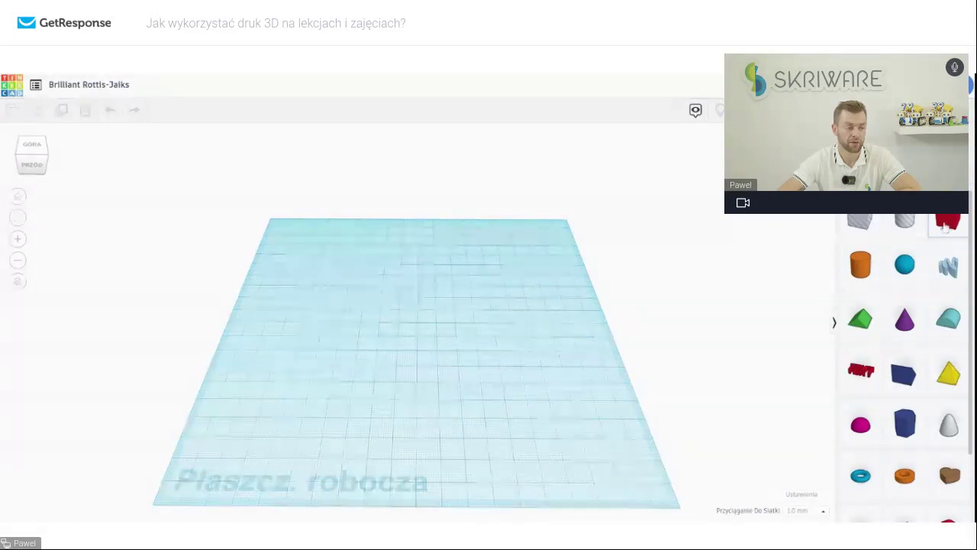
drag(947, 223, 359, 293)
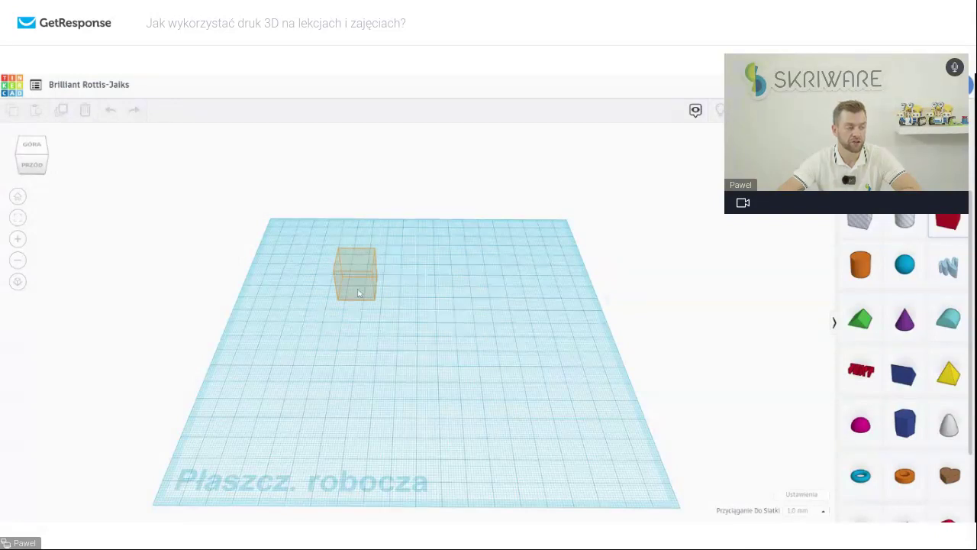
drag(358, 292, 359, 292)
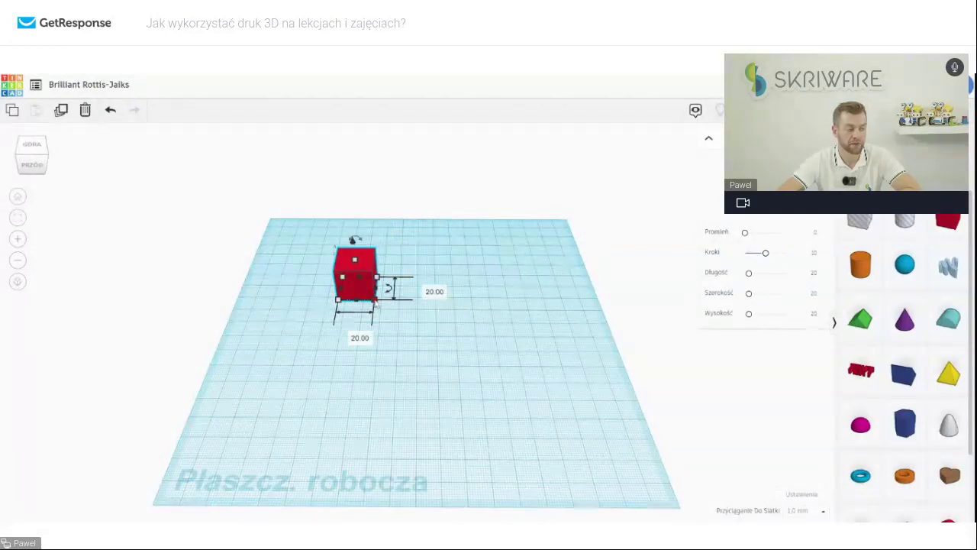
drag(375, 301, 501, 344)
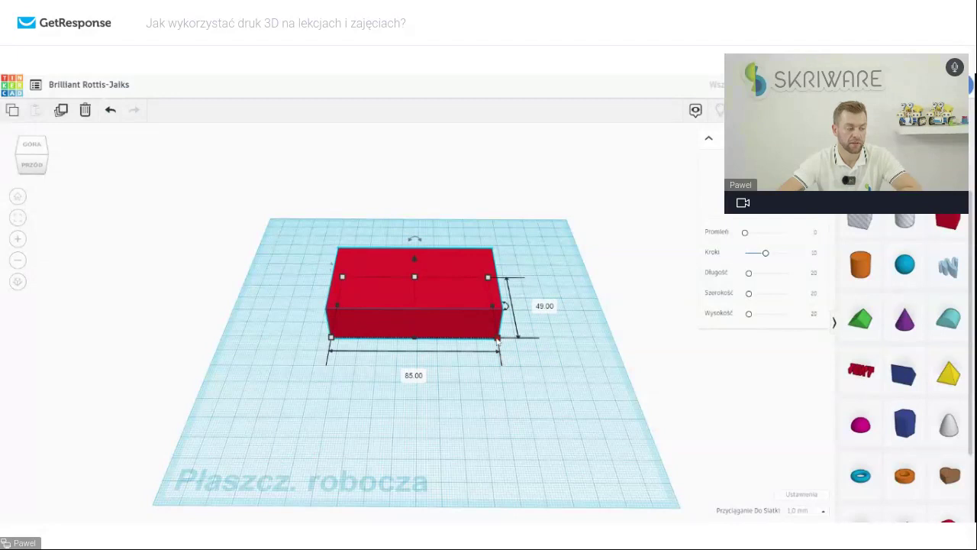
Set both base dimensions of the red box to 20 mm
click(411, 376)
text(20)
key(Tab)
text(20)
key(Return)
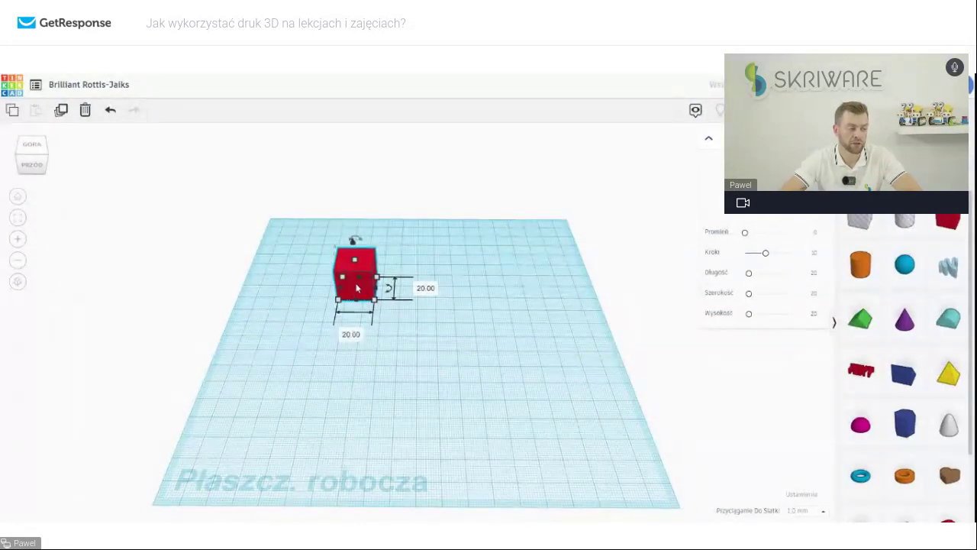
Stretch the red box to about 124 mm in depth and delete it from the workplane
drag(357, 287, 487, 381)
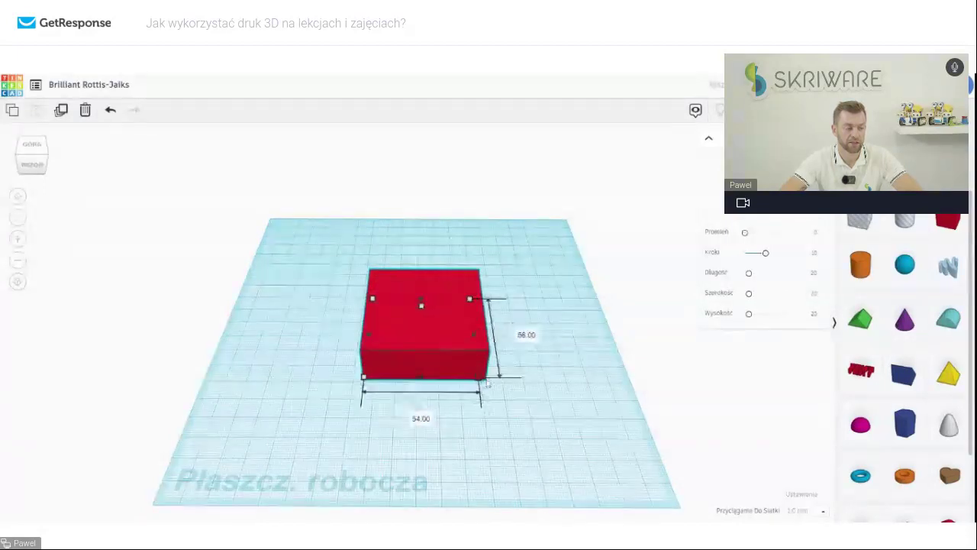
drag(487, 383, 504, 523)
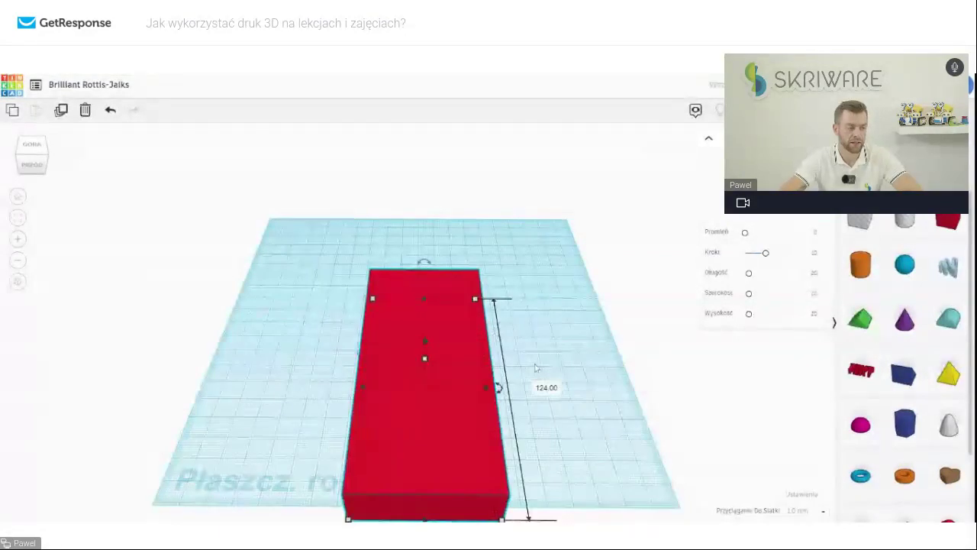
drag(470, 313, 460, 296)
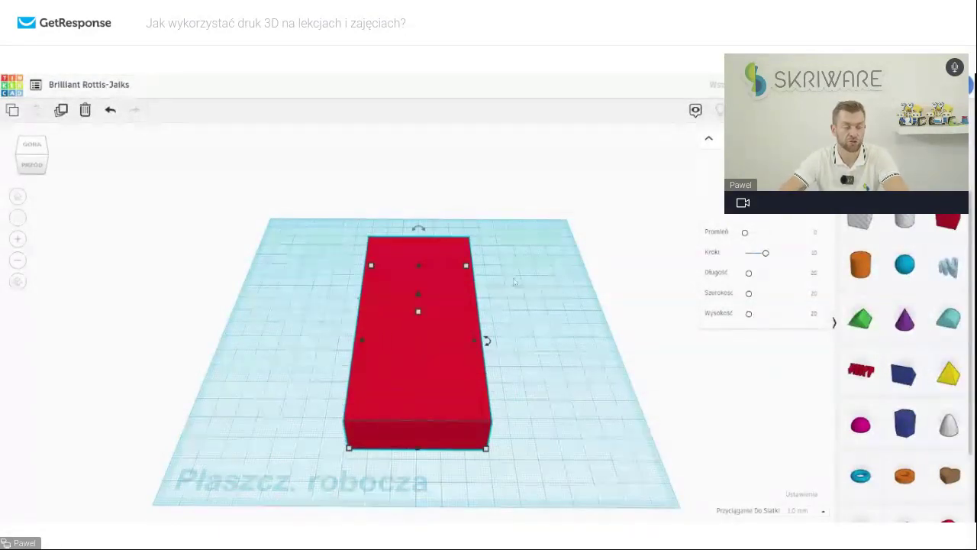
key(Delete)
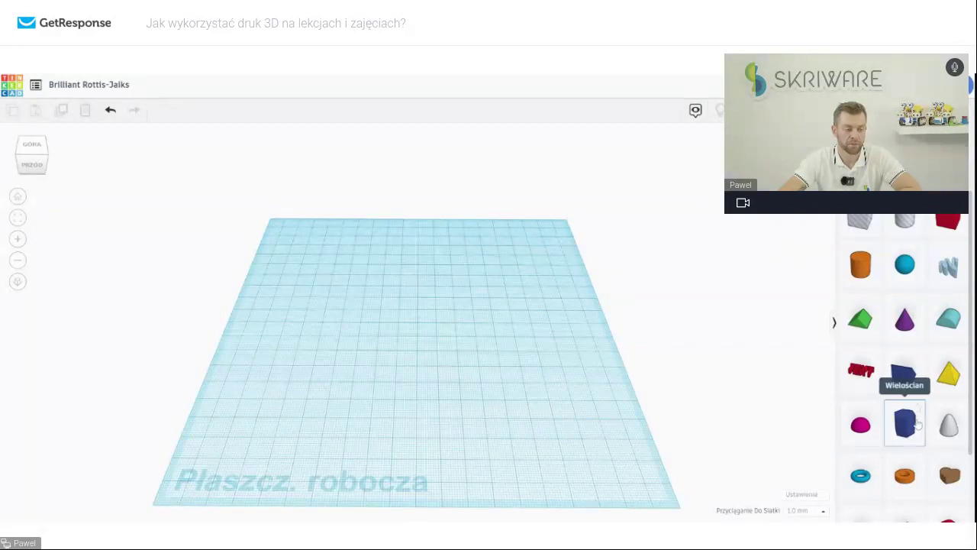
drag(919, 425, 370, 280)
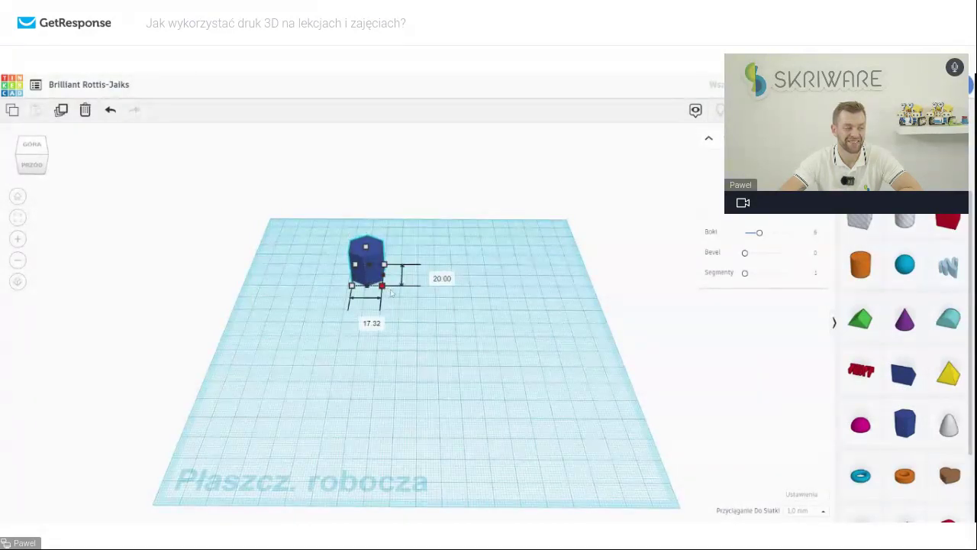
mouse_move(387, 291)
mouse_down()
mouse_move(404, 295)
mouse_move(401, 283)
mouse_up()
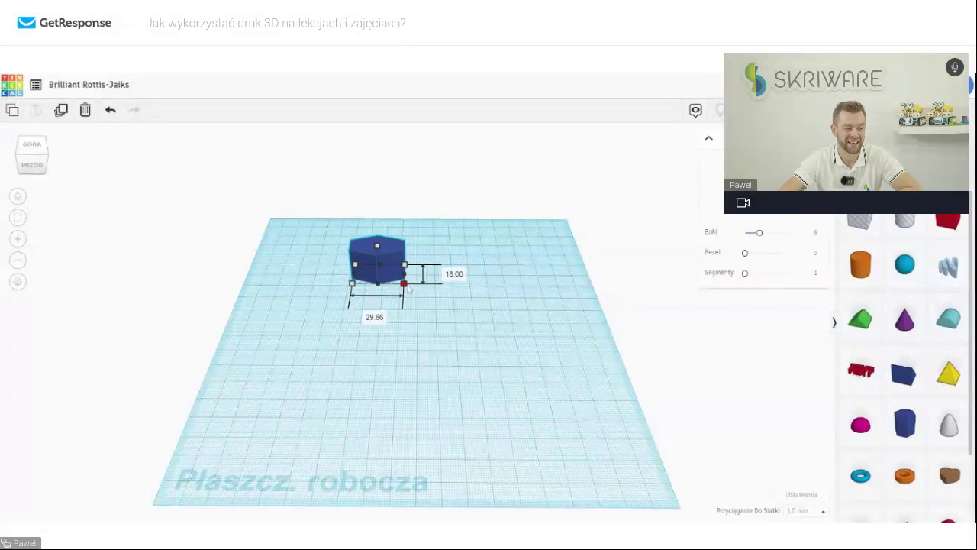
key(Delete)
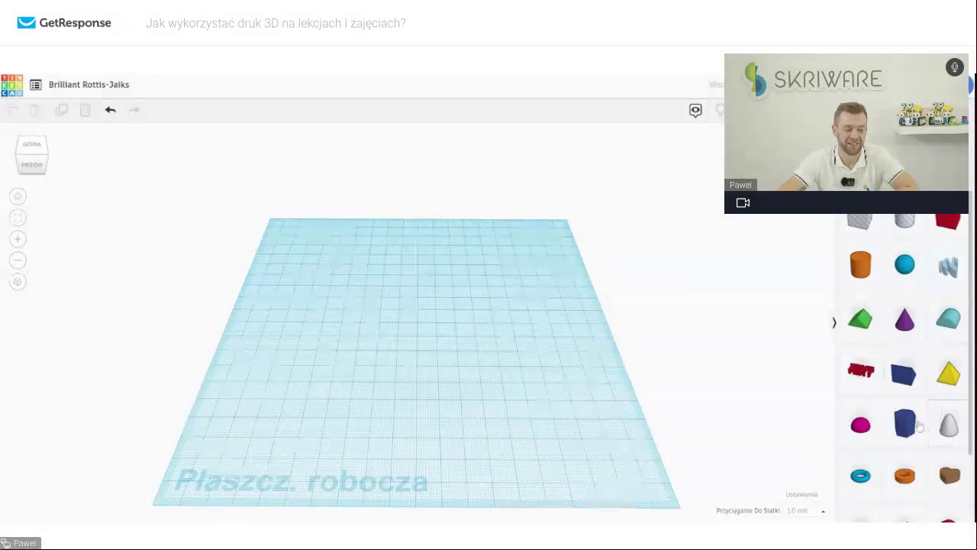
Place a hexagonal polygon near the middle of the workplane, enlarging its base to about 84 by 85 mm
scroll(908, 418, down, 1)
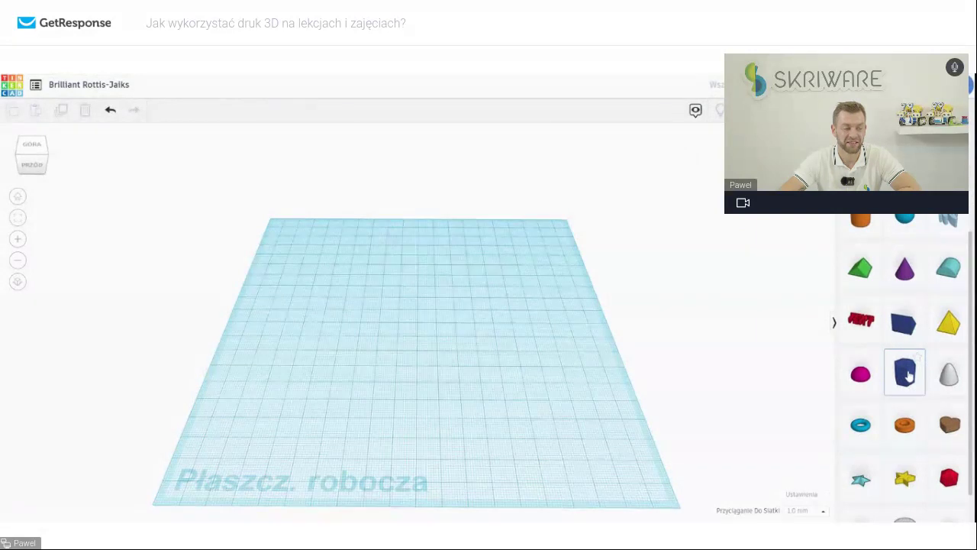
drag(908, 374, 378, 284)
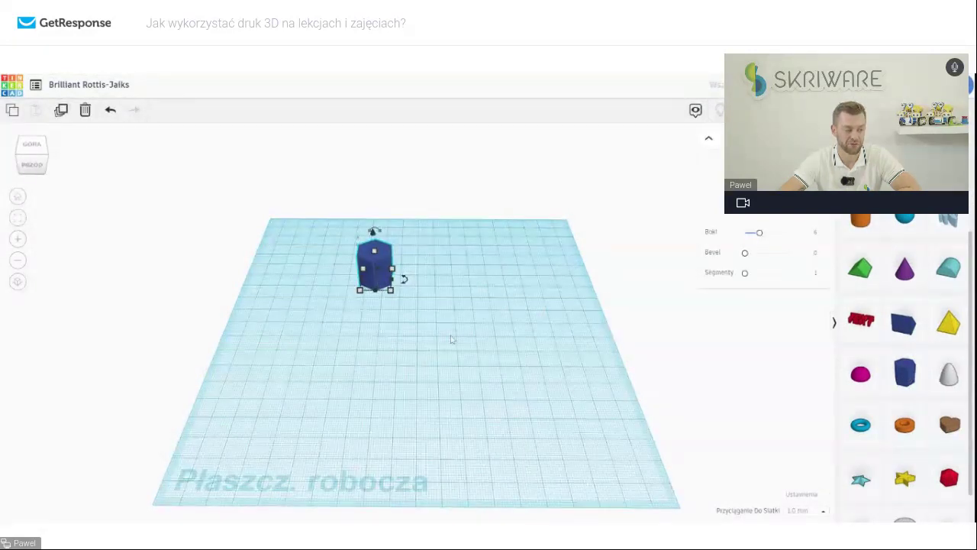
drag(391, 291, 528, 389)
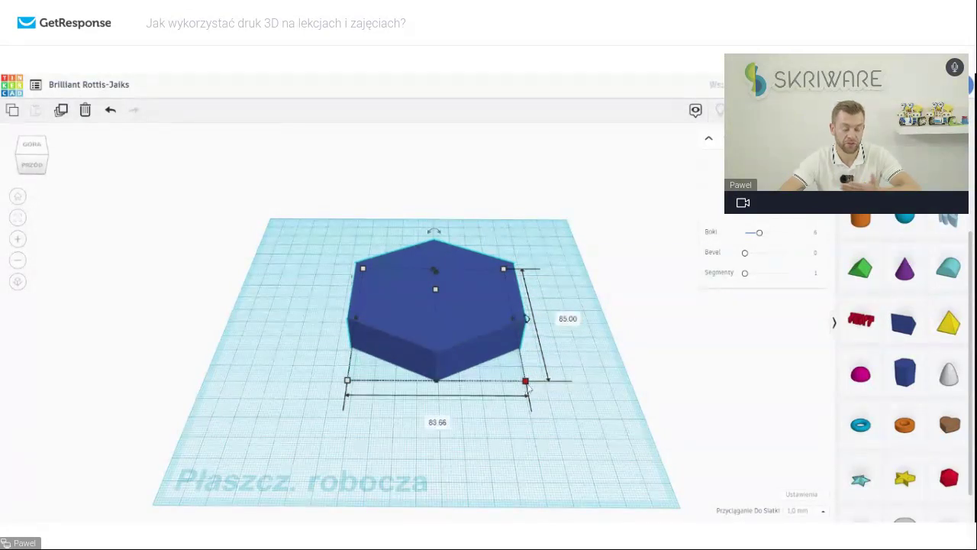
drag(528, 390, 527, 388)
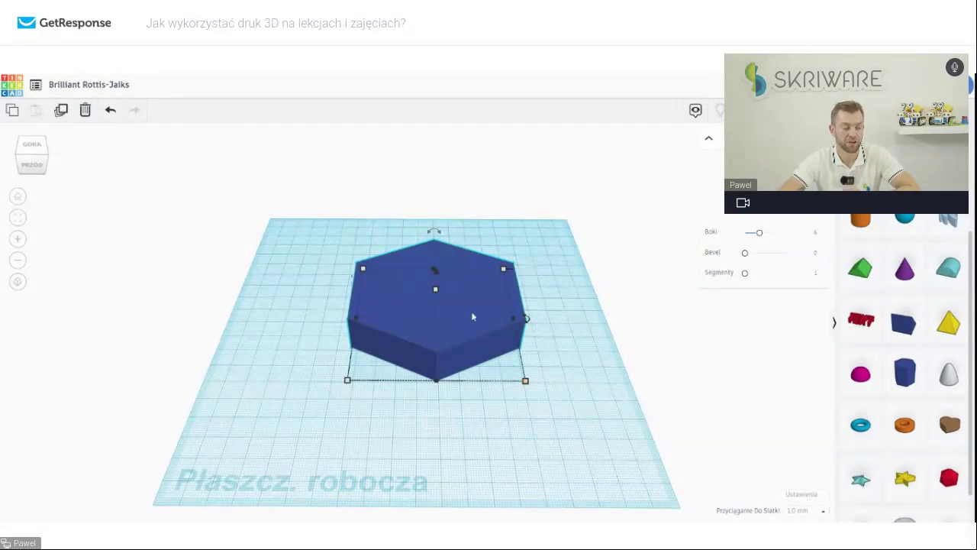
drag(476, 320, 455, 320)
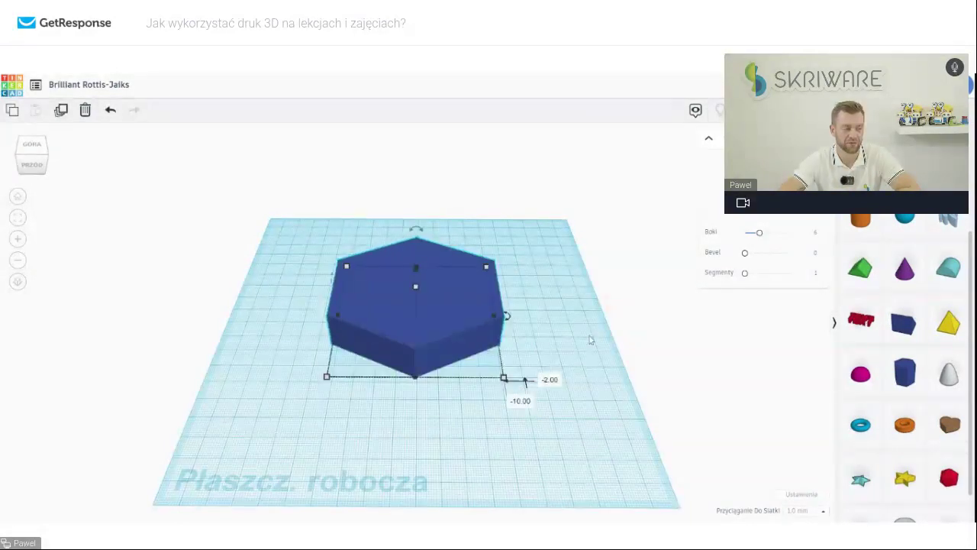
click(589, 338)
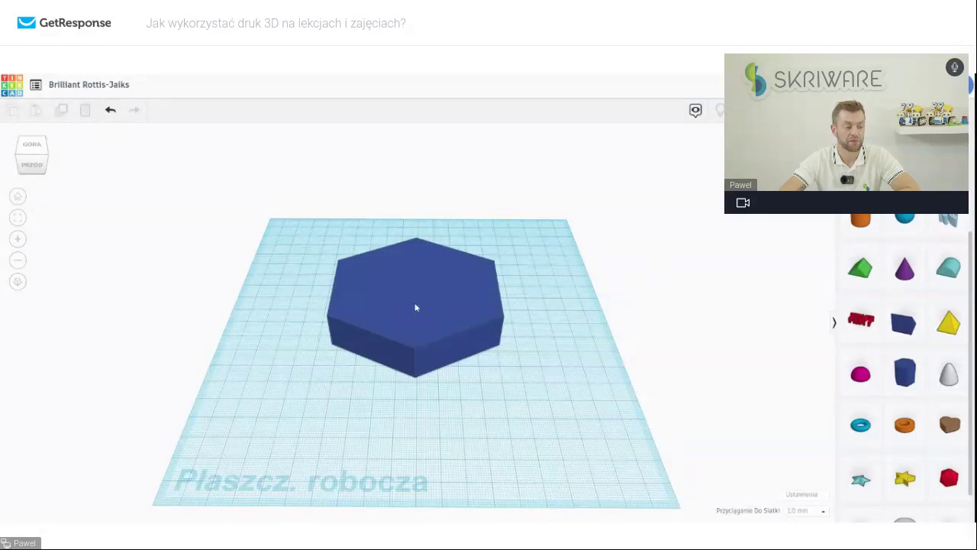
Duplicate the blue hexagonal block in place
right_drag(540, 329, 399, 307)
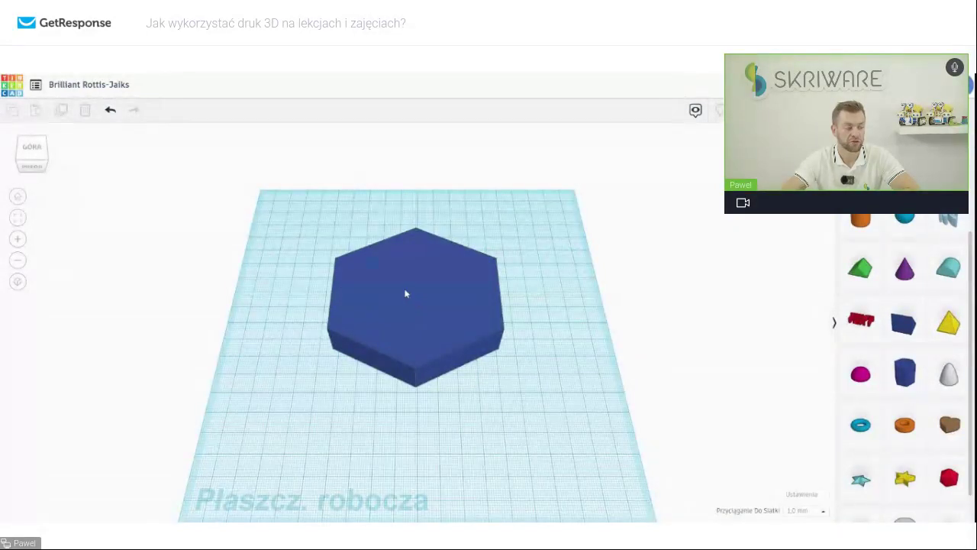
click(406, 293)
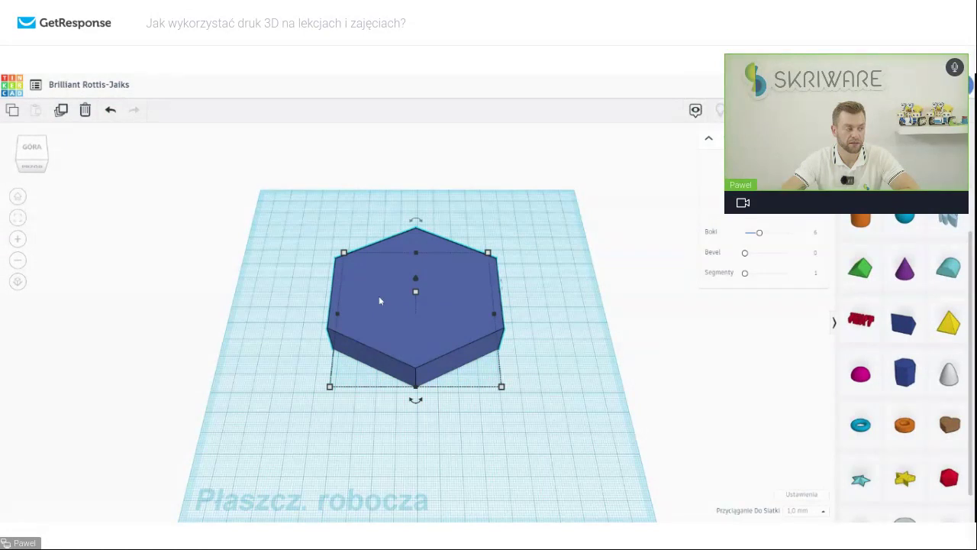
click(61, 112)
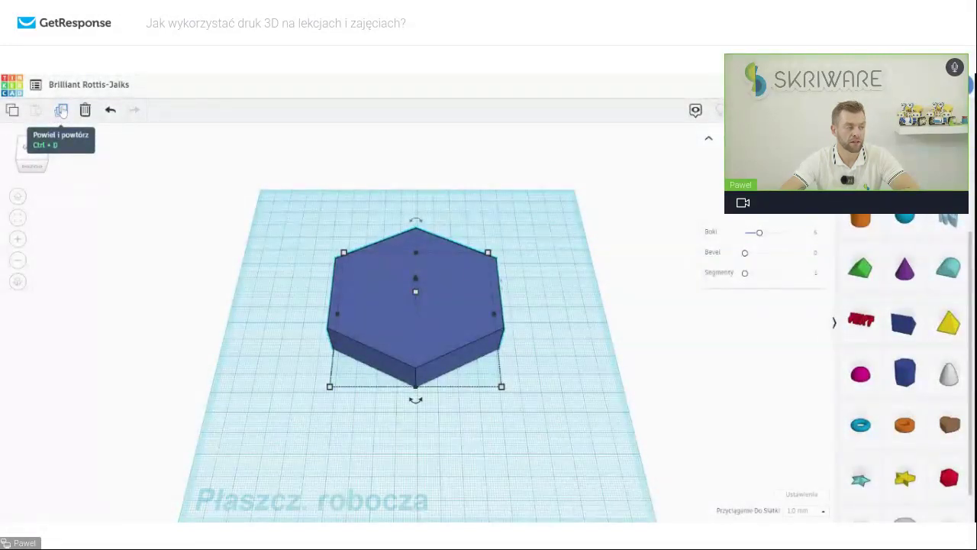
click(61, 111)
click(61, 112)
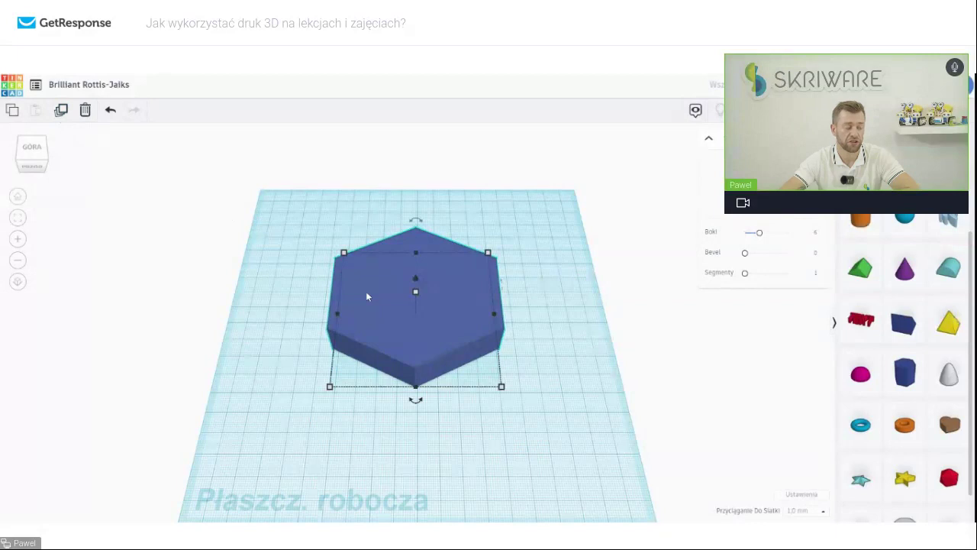
Move the hexagonal blocks apart so they sit side by side across the workplane with a narrow gap
drag(369, 300, 276, 229)
drag(458, 306, 554, 299)
drag(346, 250, 356, 303)
click(544, 421)
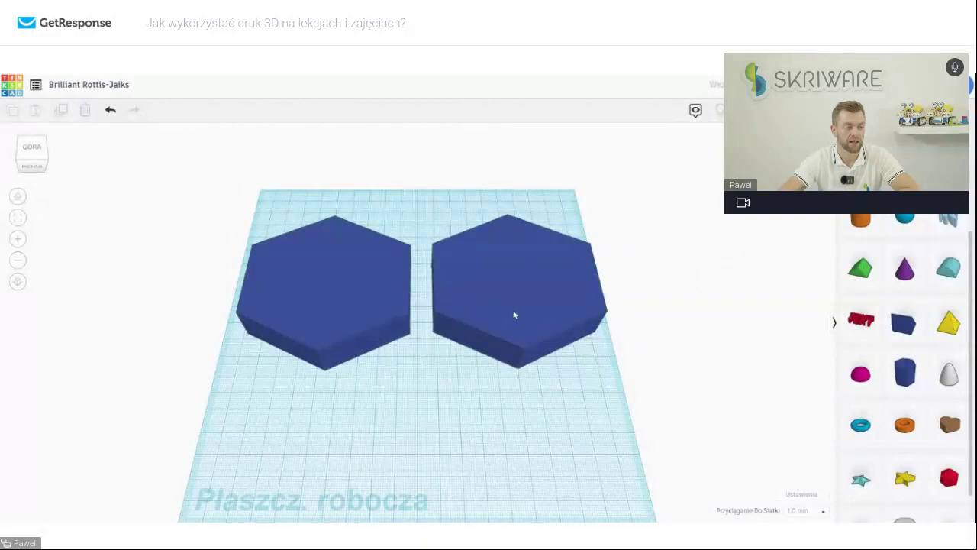
drag(514, 315, 499, 316)
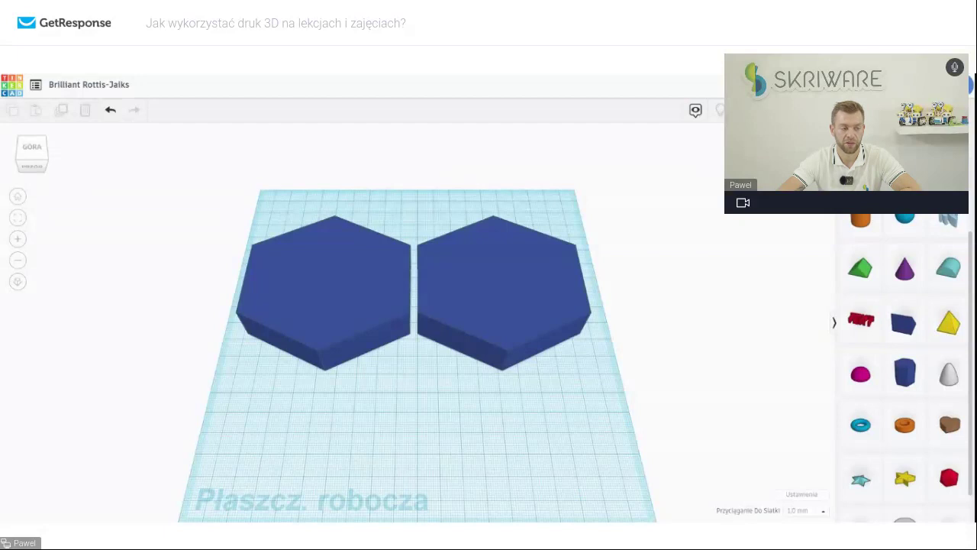
Set the right hexagonal block's depth to 82 mm and reduce its width slightly
click(355, 277)
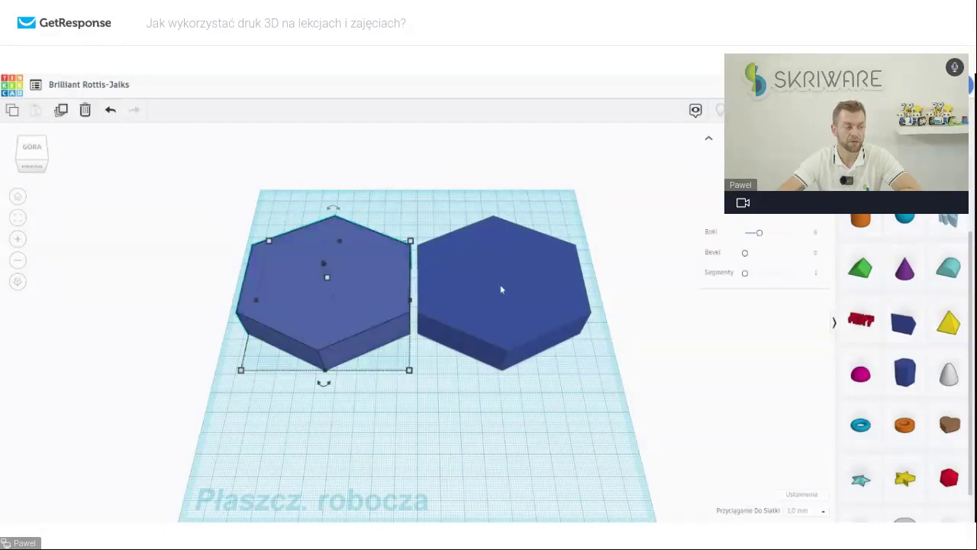
click(502, 290)
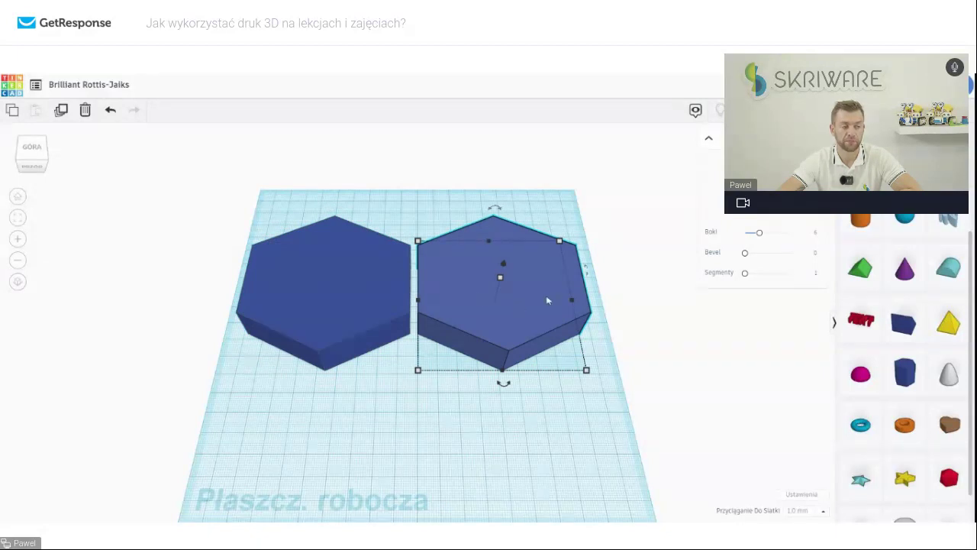
mouse_move(419, 373)
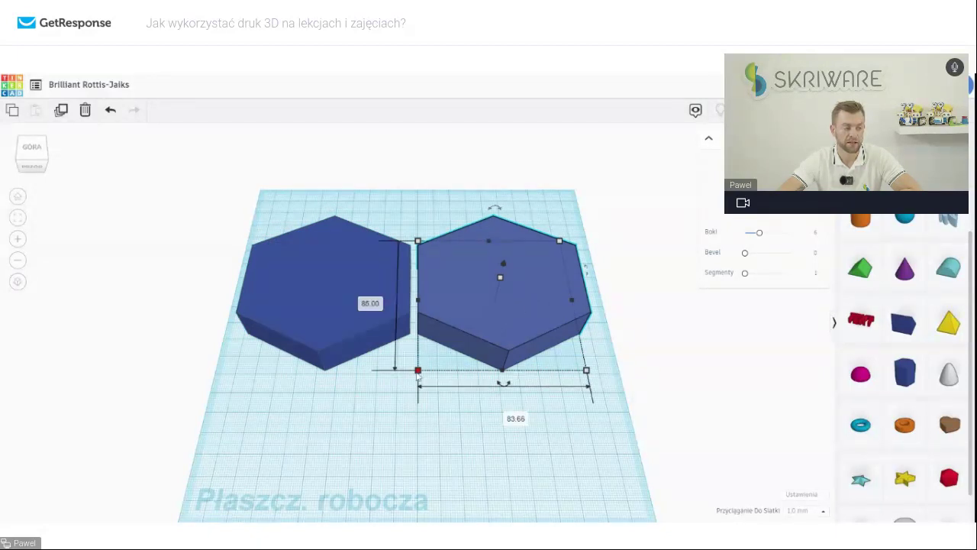
click(359, 300)
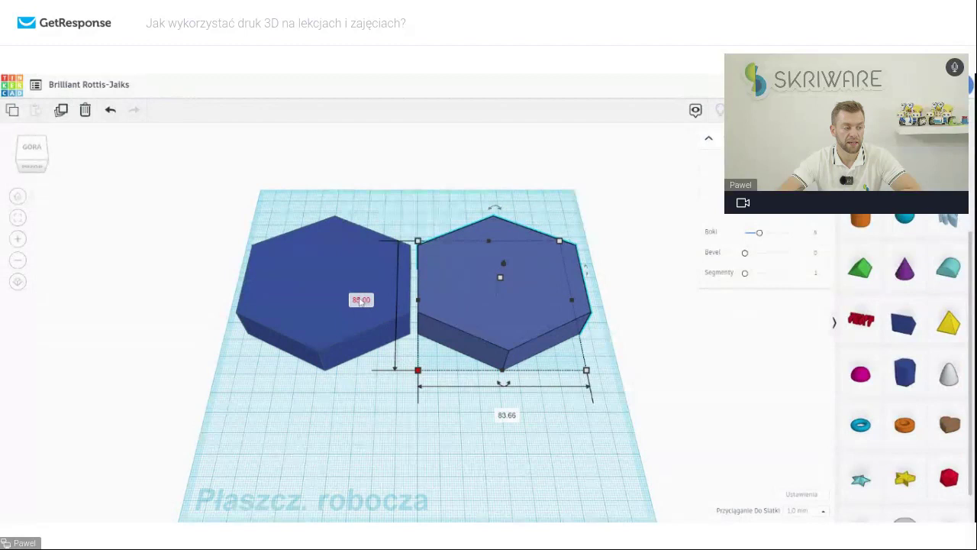
click(361, 301)
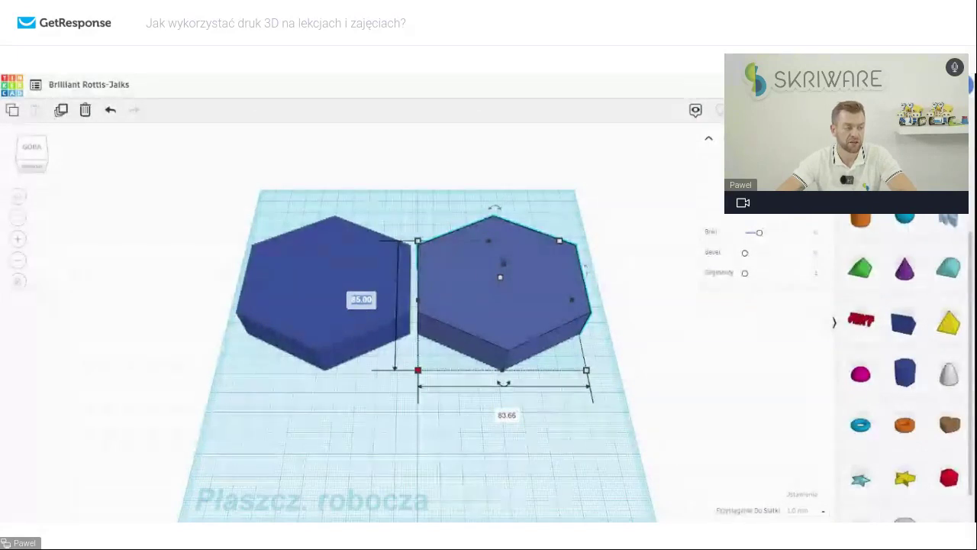
text(86.00)
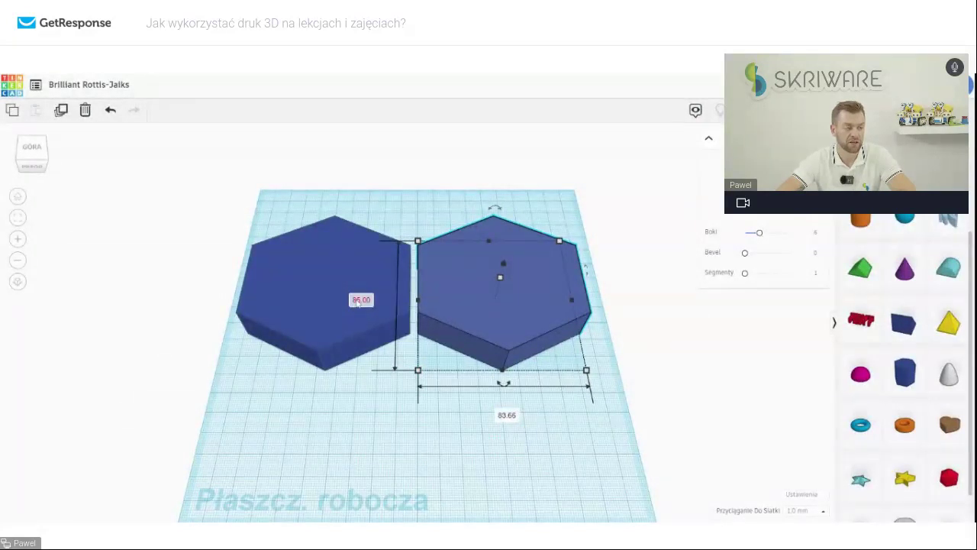
key(ctrl+z)
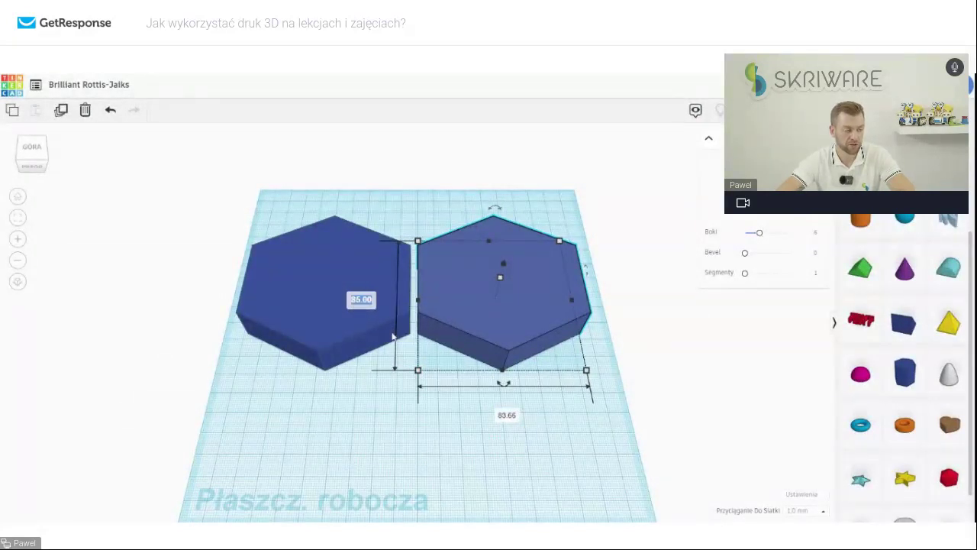
text(82)
click(512, 416)
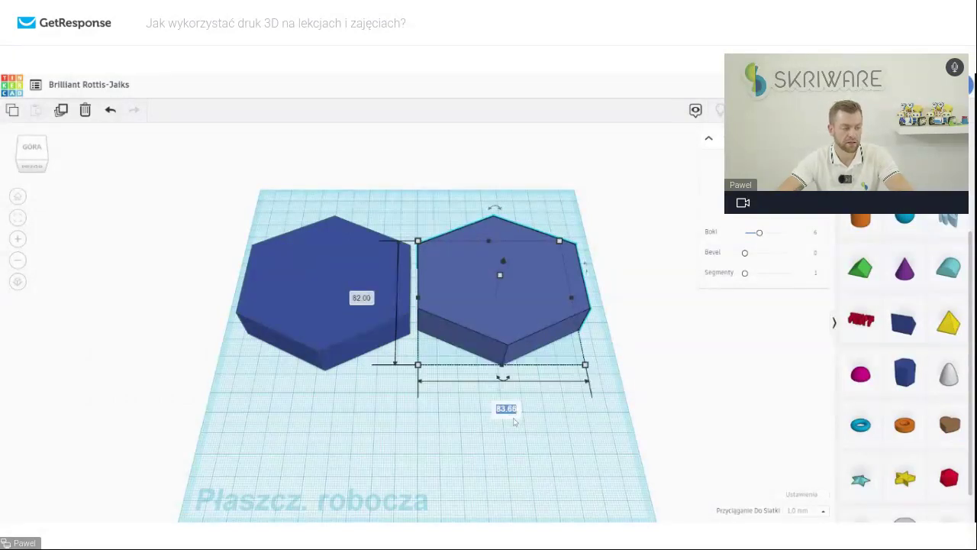
Nudge both hexagonal blocks on the workplane, keeping them side by side with a narrow gap
mouse_move(549, 293)
mouse_down()
mouse_move(373, 282)
mouse_move(355, 292)
mouse_move(522, 308)
mouse_move(553, 301)
mouse_up()
drag(349, 280, 354, 284)
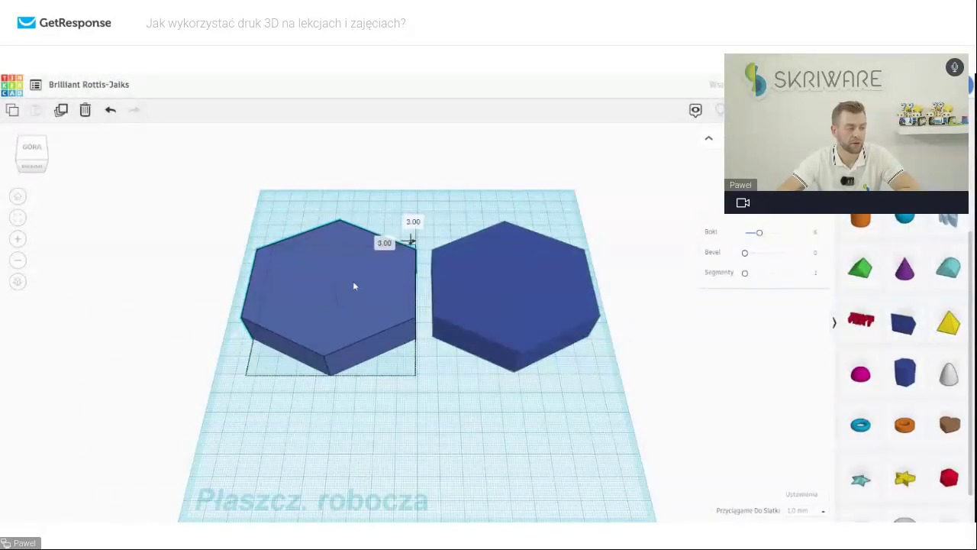
click(521, 419)
drag(541, 301, 532, 297)
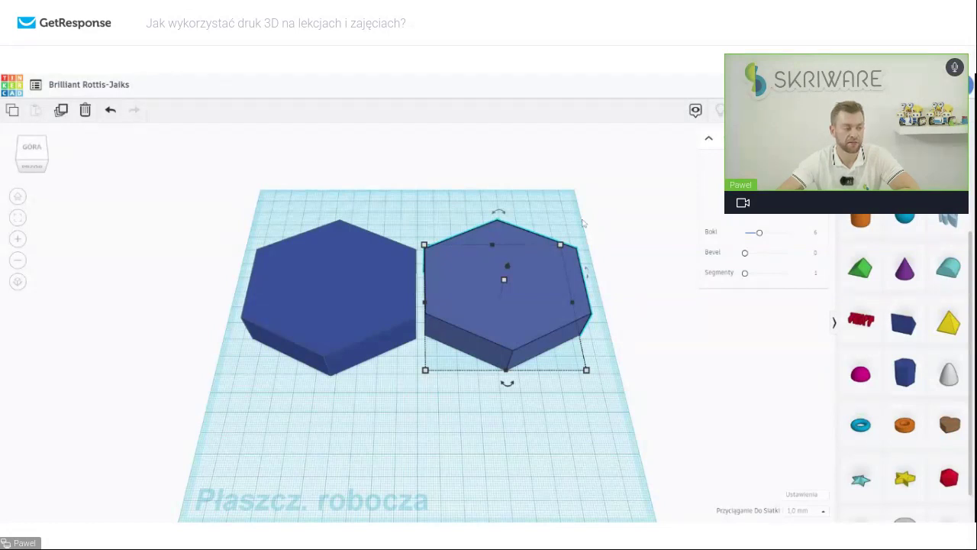
Rearrange the hexagonal blocks diagonally, with the smaller one behind the larger one
click(332, 286)
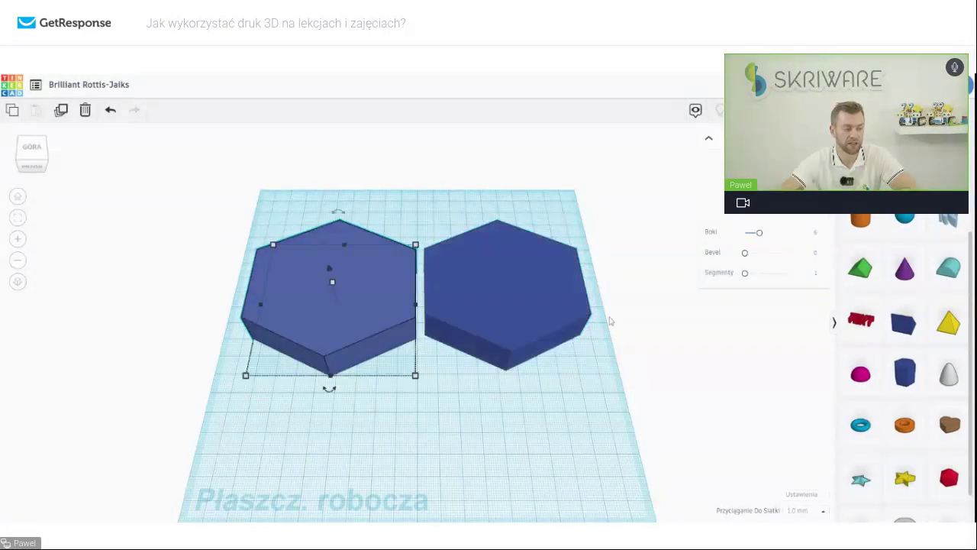
drag(529, 300, 492, 229)
right_drag(473, 382, 375, 342)
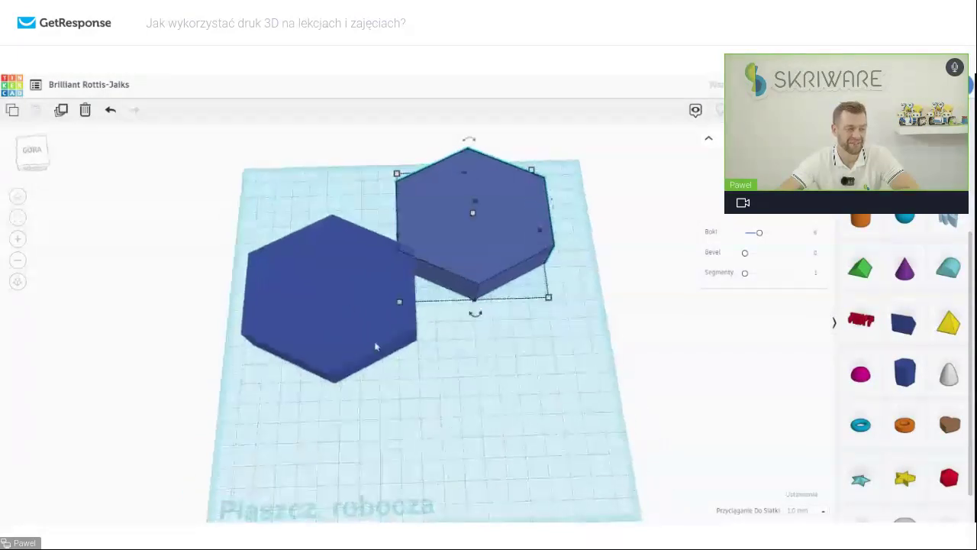
drag(375, 343, 496, 393)
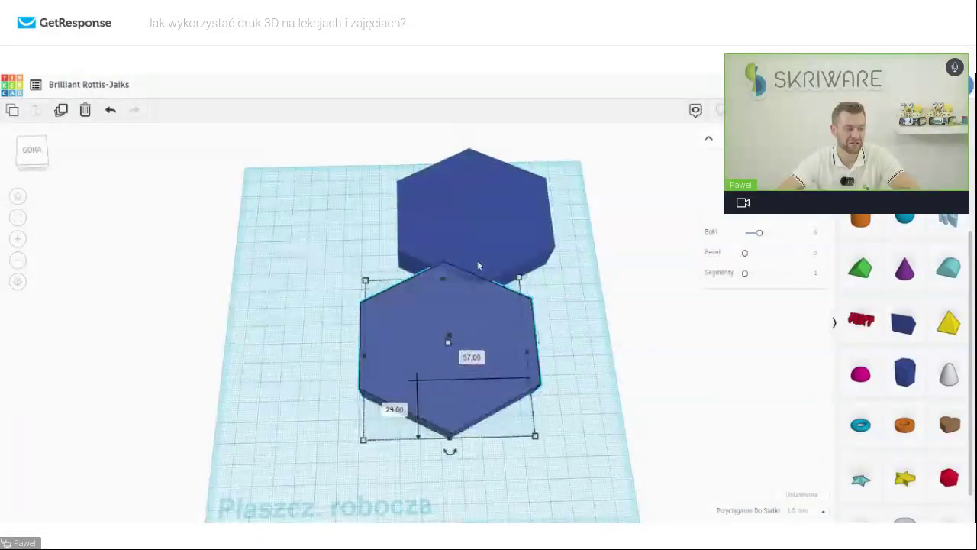
drag(479, 264, 365, 219)
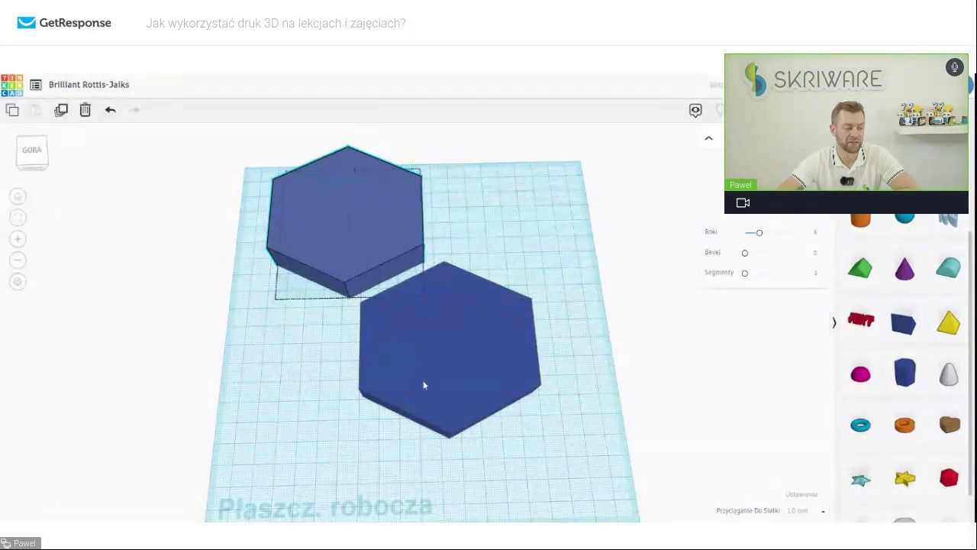
drag(428, 351, 413, 355)
drag(363, 214, 534, 213)
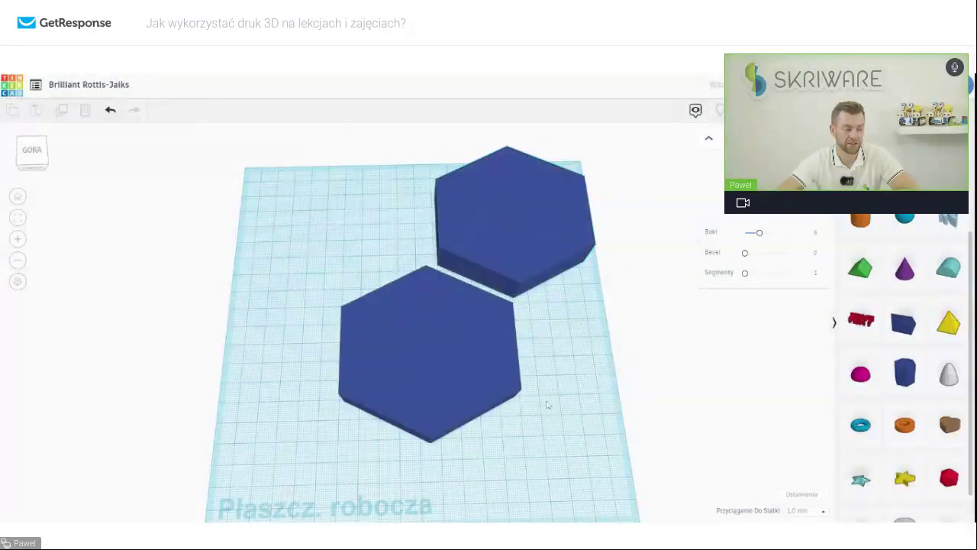
Bring the two hexagonal blocks back side by side, the larger on the left and the smaller on the right
drag(431, 369, 354, 345)
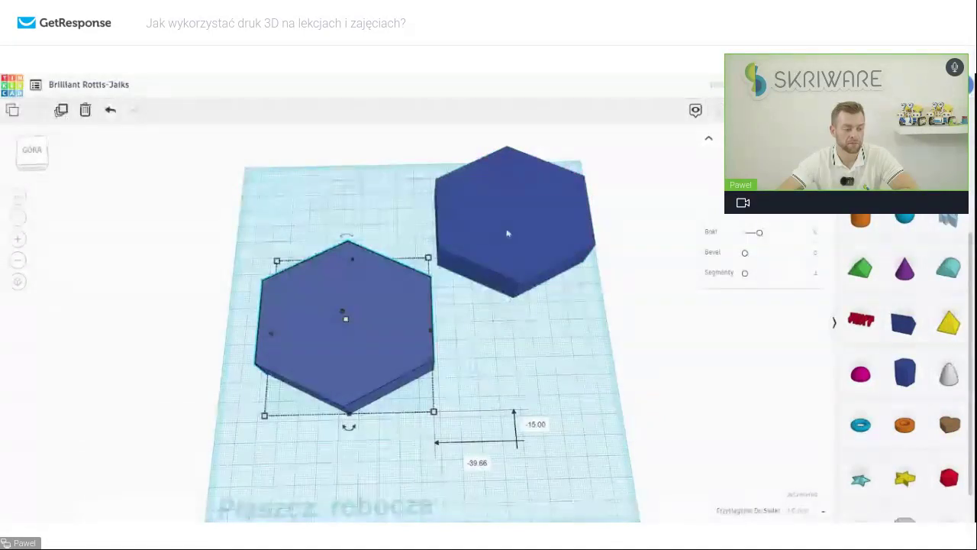
drag(507, 233, 524, 293)
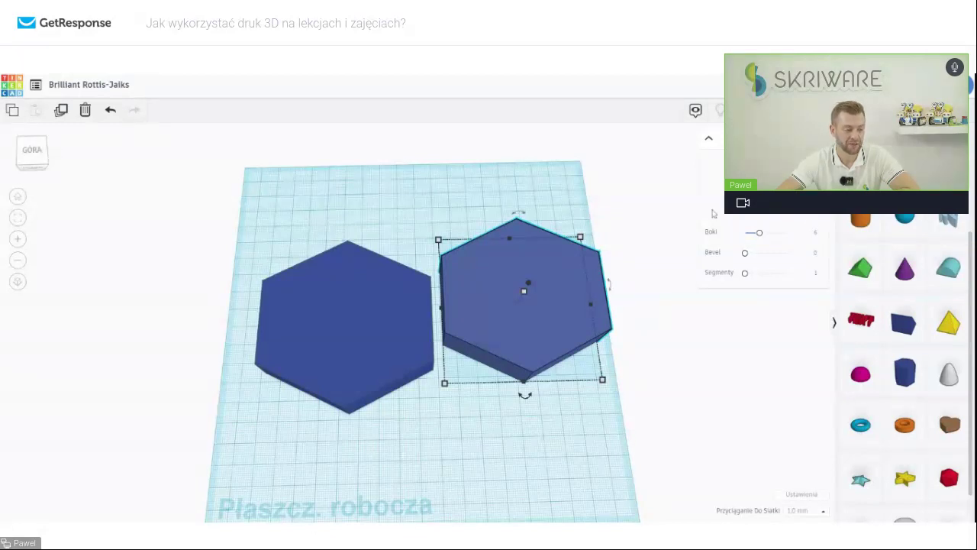
drag(516, 337, 522, 355)
key(Escape)
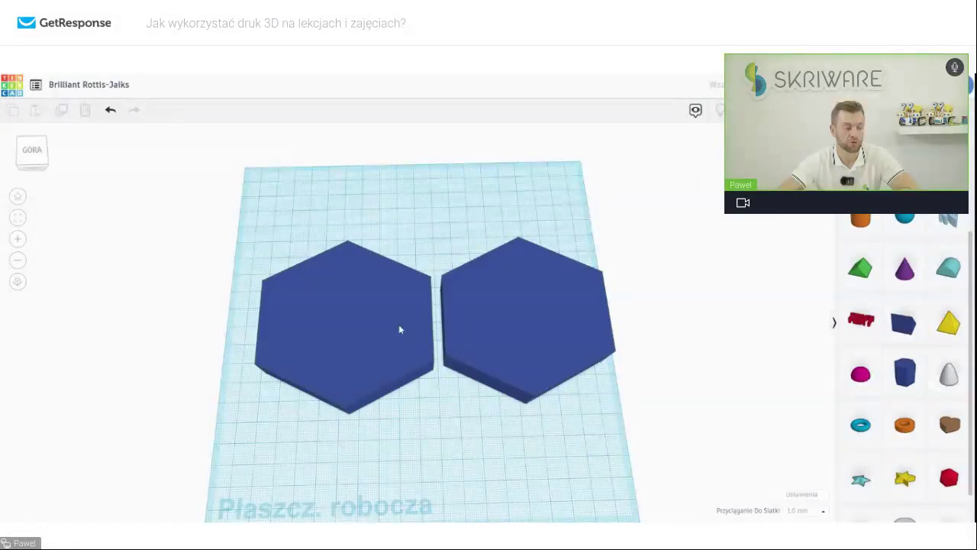
Select both hexagonal blocks and align them on their centres in width and depth
right_drag(399, 329, 407, 393)
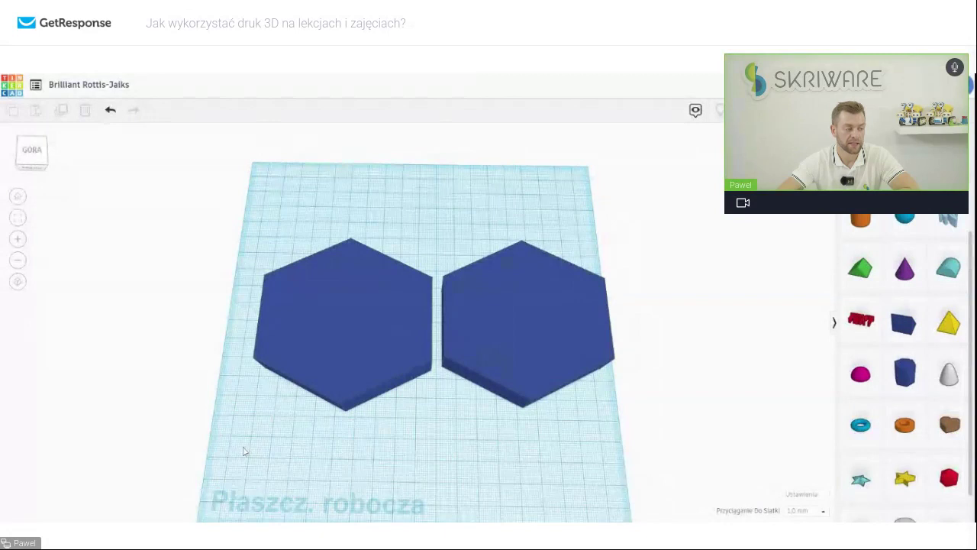
drag(240, 448, 262, 429)
drag(262, 429, 463, 268)
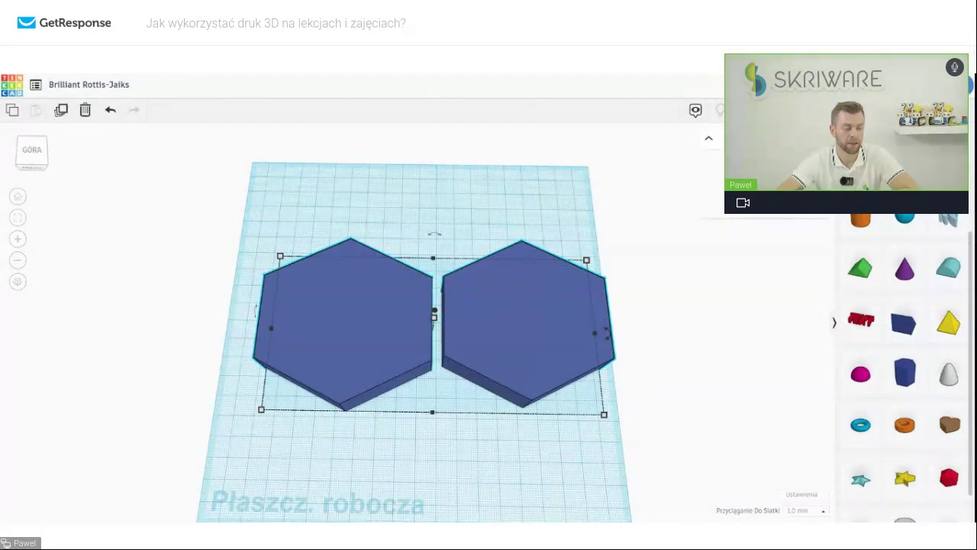
click(530, 430)
drag(469, 524, 313, 232)
key(l)
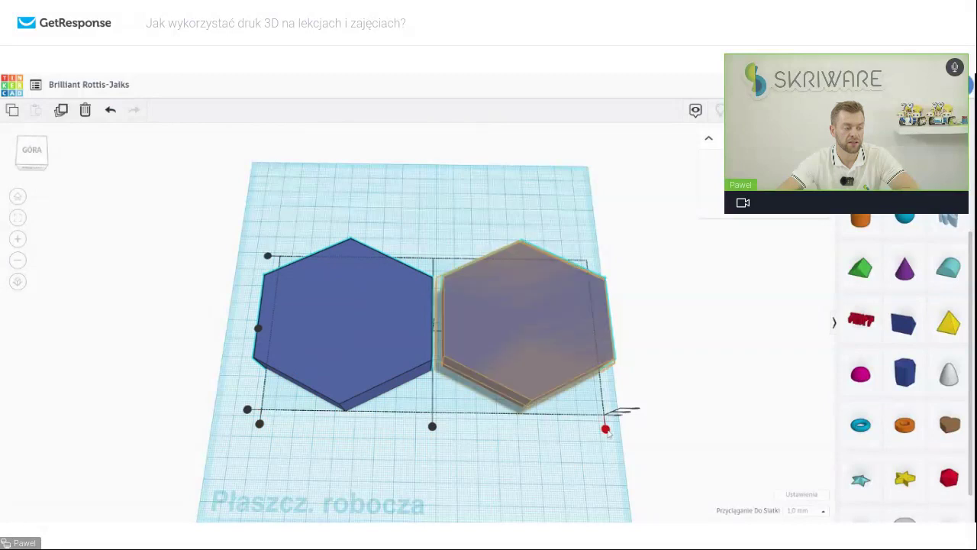
click(432, 428)
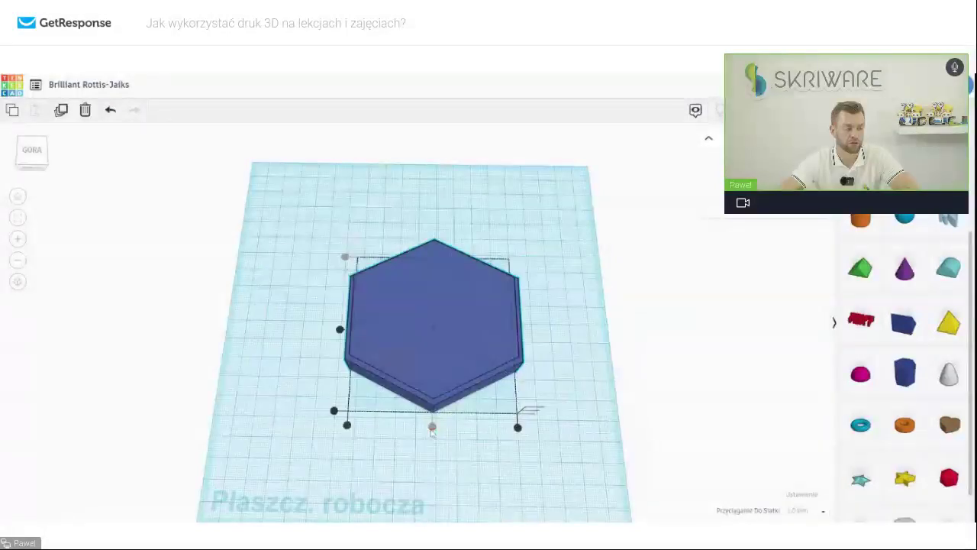
click(340, 330)
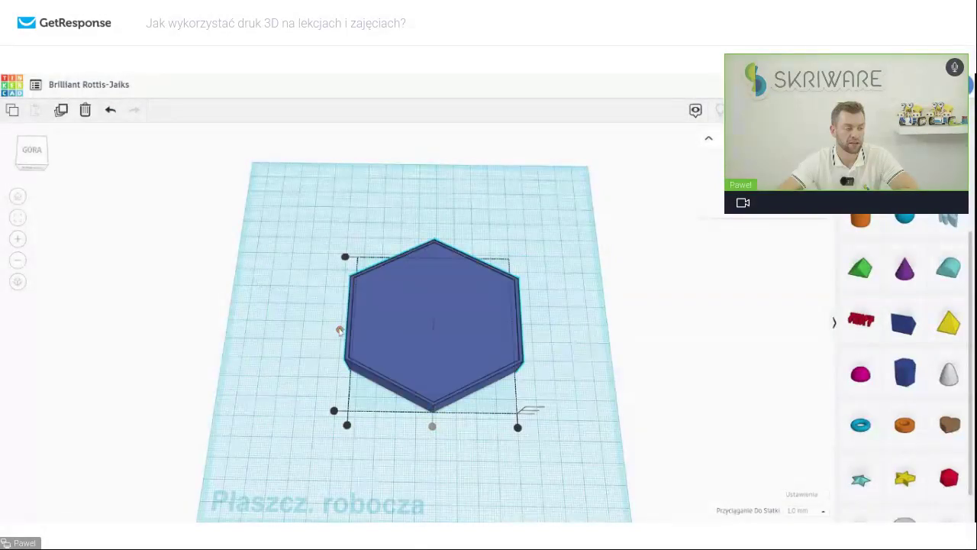
click(286, 335)
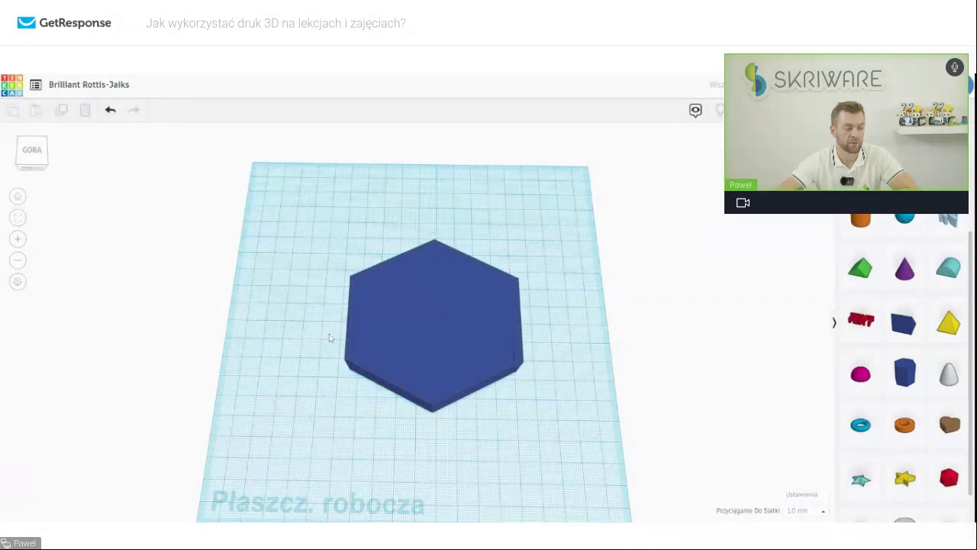
Try turning the outer hexagonal block into a hole, and switch it back to solid
click(418, 320)
mouse_move(573, 370)
right_down()
mouse_move(571, 301)
mouse_move(555, 369)
right_up()
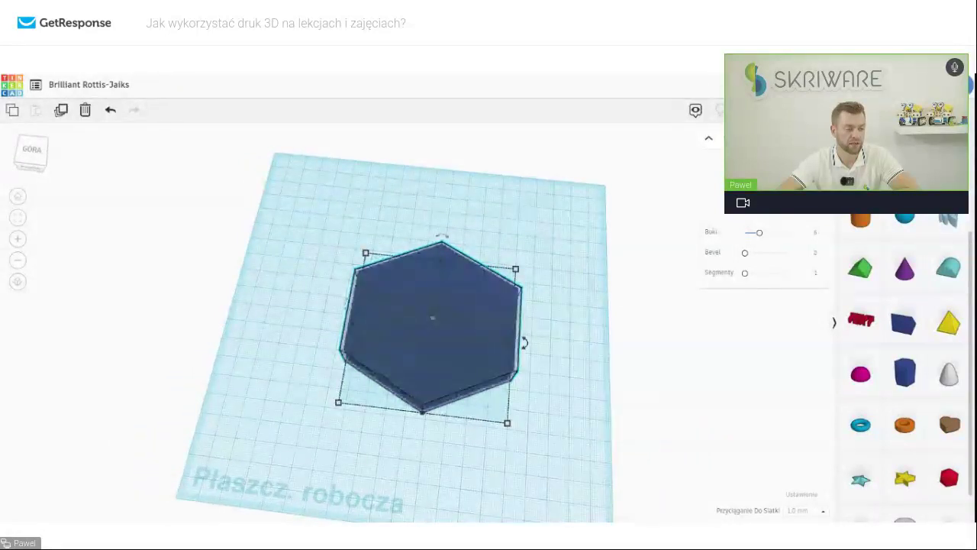
click(755, 200)
click(571, 356)
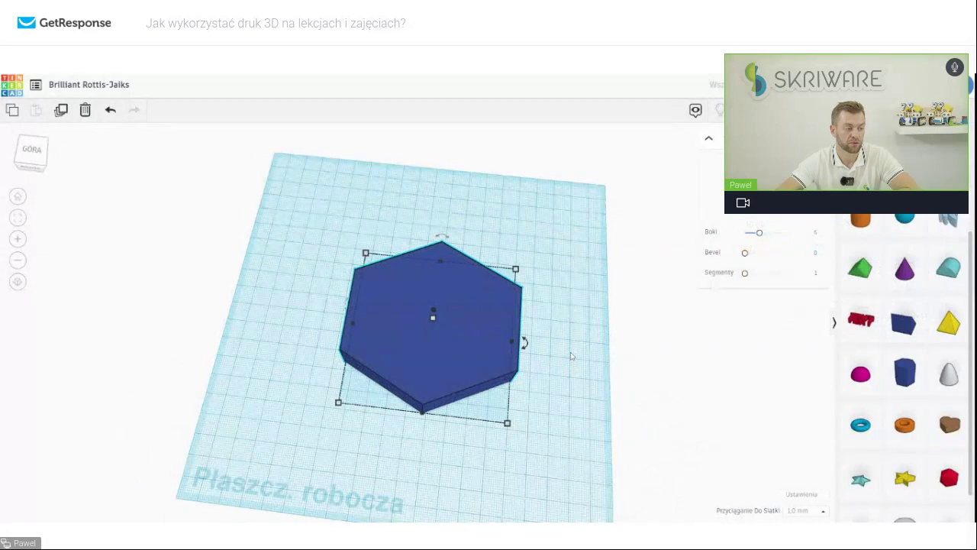
click(572, 360)
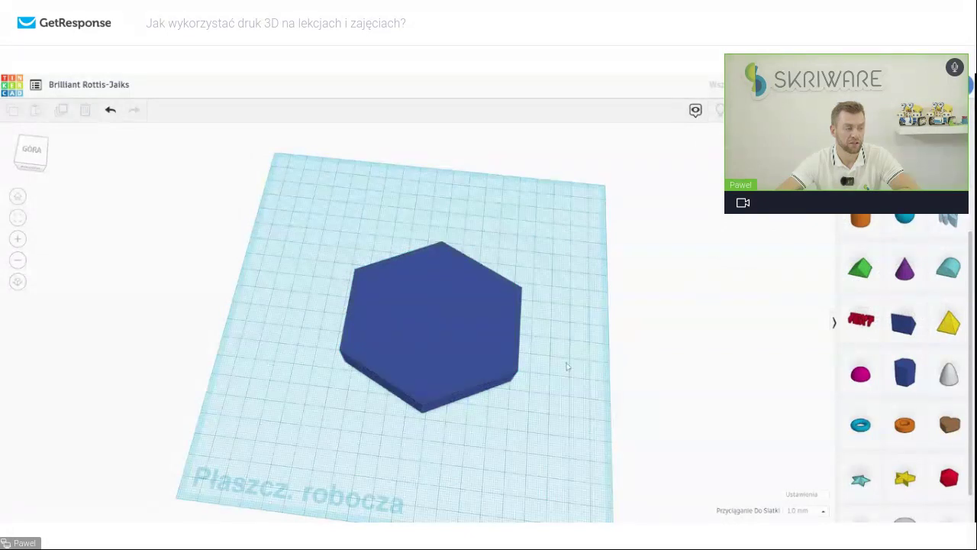
Separate the two hexagonal blocks side by side, and realign both on their centres in width and depth
key(ctrl+v)
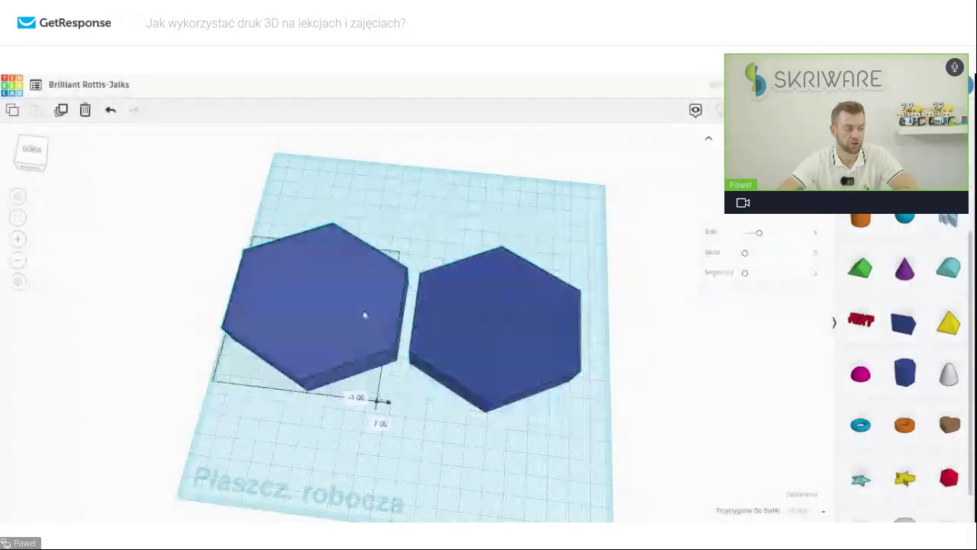
click(547, 456)
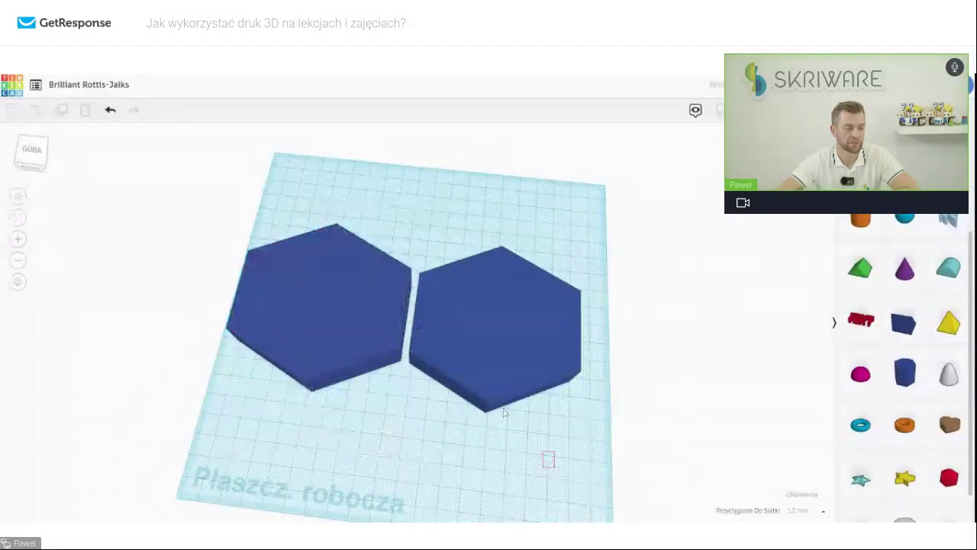
key(ctrl+a)
key(l)
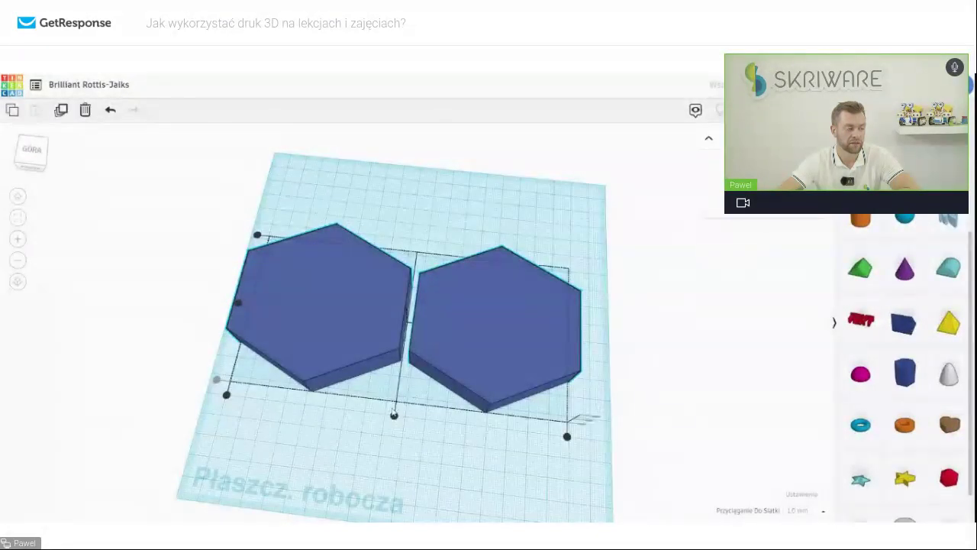
click(394, 416)
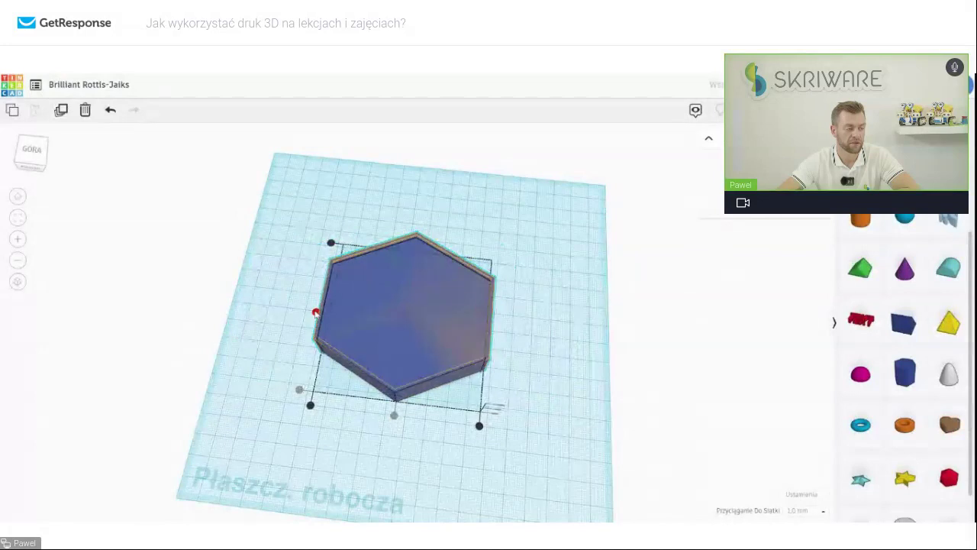
click(572, 368)
Lower the larger hexagonal block slightly below the workplane so the smaller block's top protrudes from it
right_drag(573, 368, 496, 313)
click(418, 292)
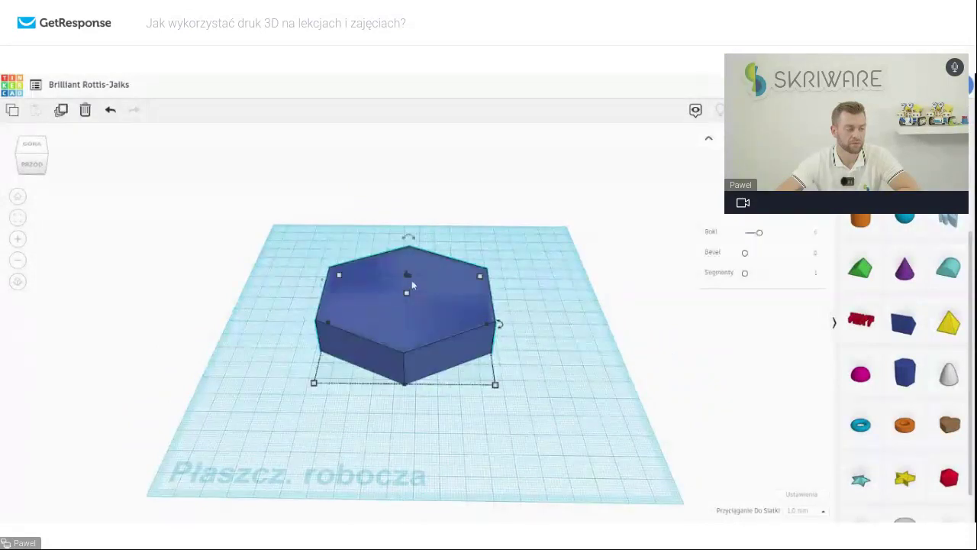
mouse_move(412, 279)
mouse_down()
mouse_move(405, 240)
mouse_move(407, 286)
mouse_up()
click(658, 516)
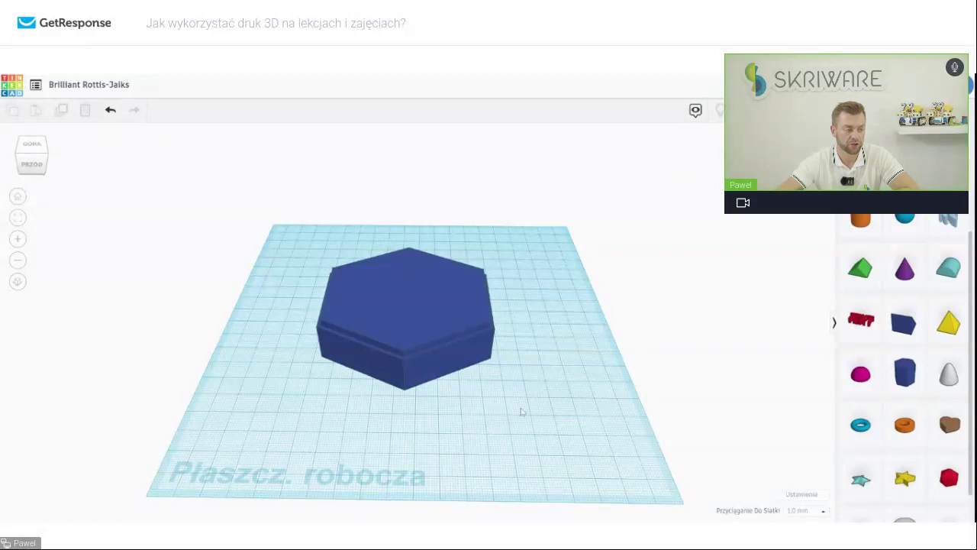
drag(545, 403, 324, 242)
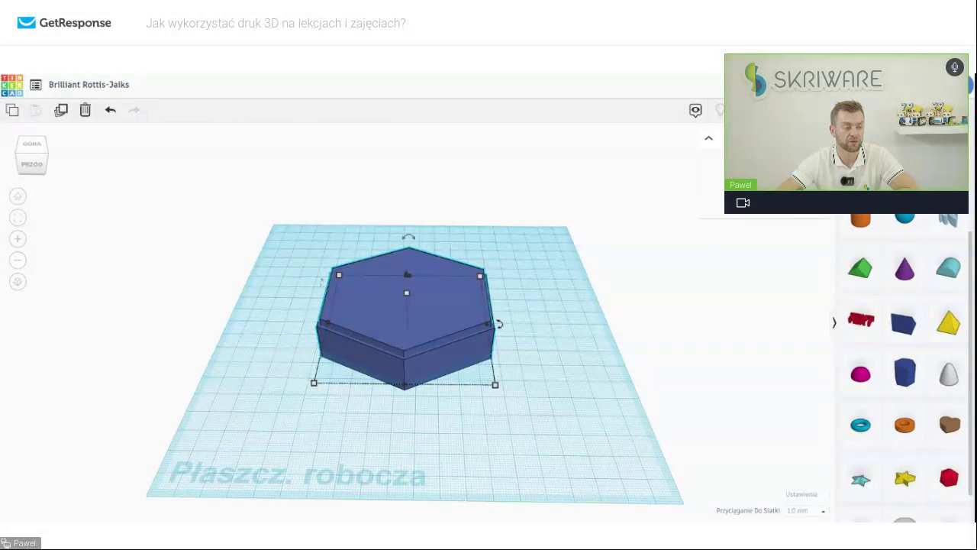
click(582, 371)
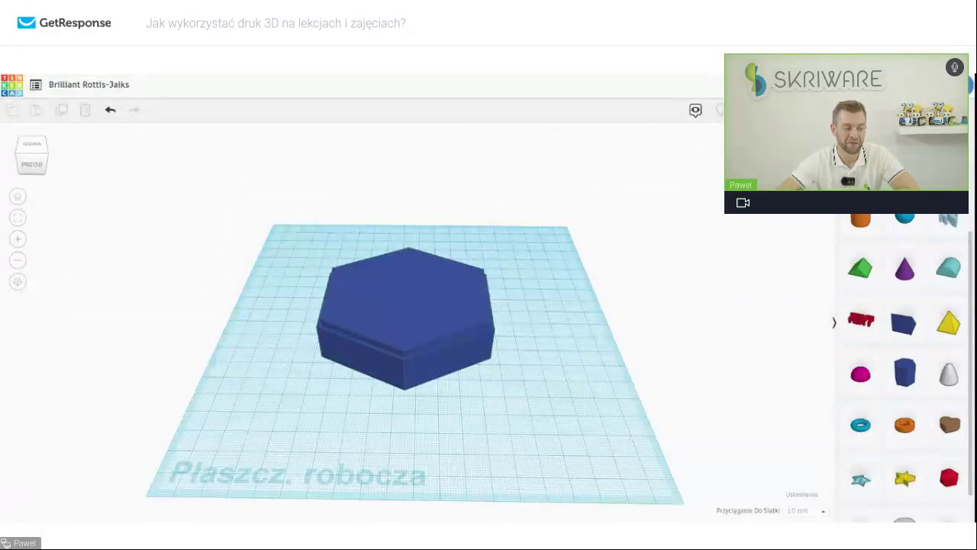
Raise the larger hexagonal block back up to the workplane so it encloses the smaller block
click(449, 345)
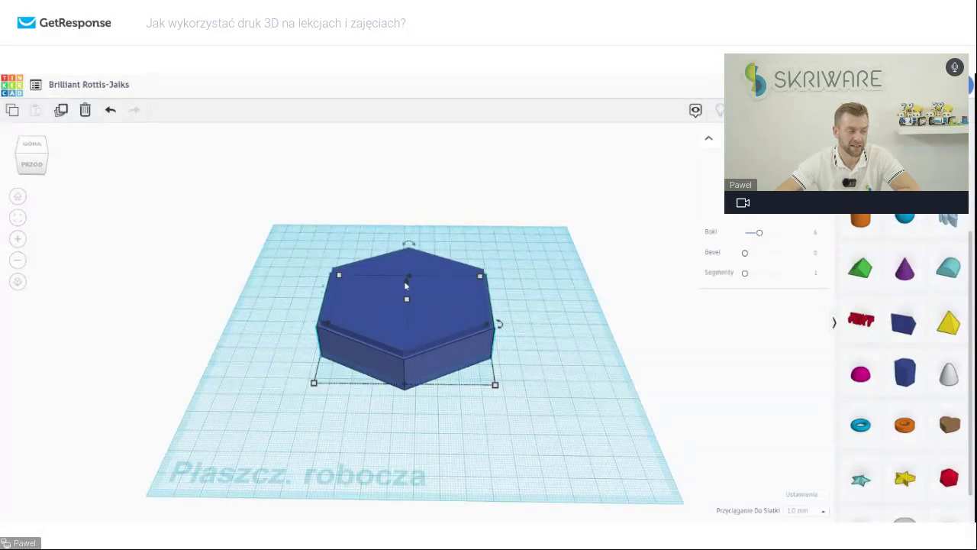
drag(405, 285, 406, 278)
click(566, 299)
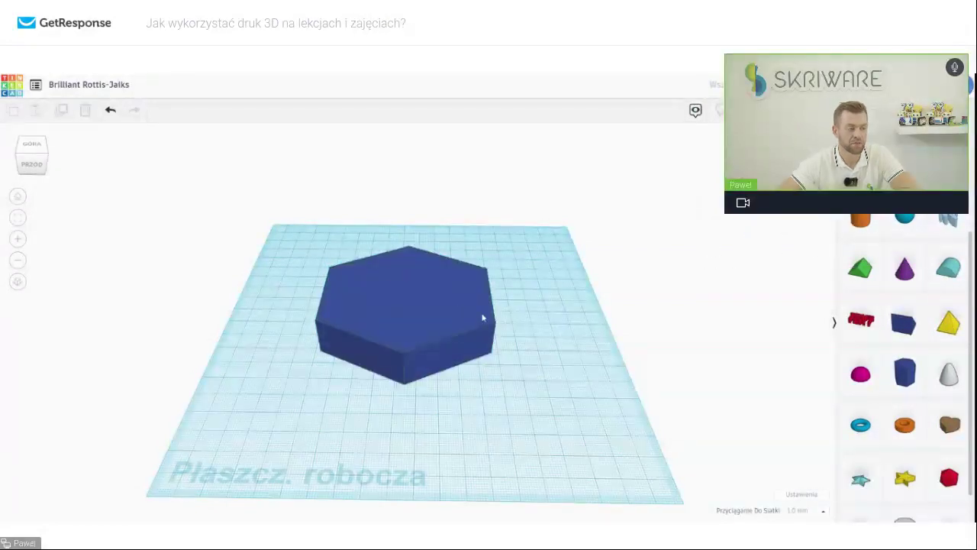
right_drag(494, 331, 563, 338)
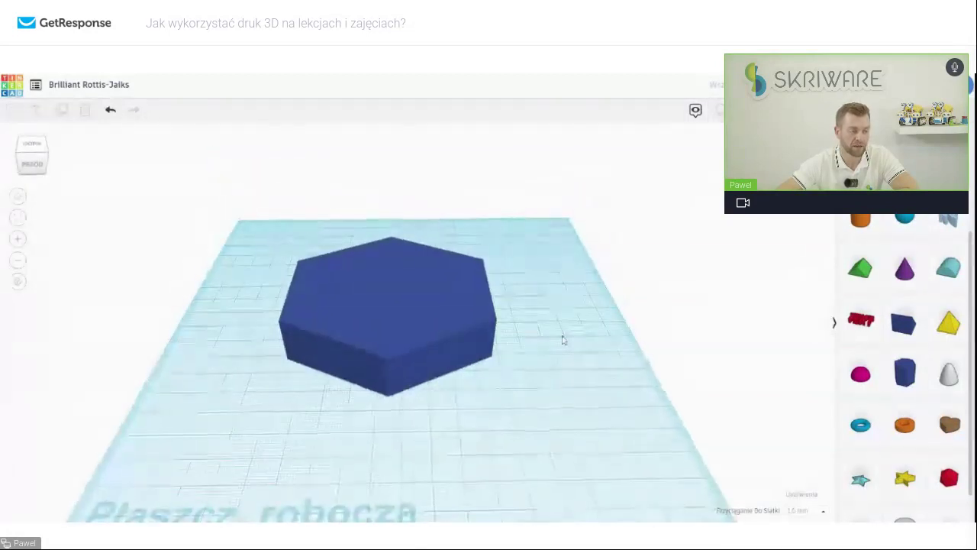
click(391, 306)
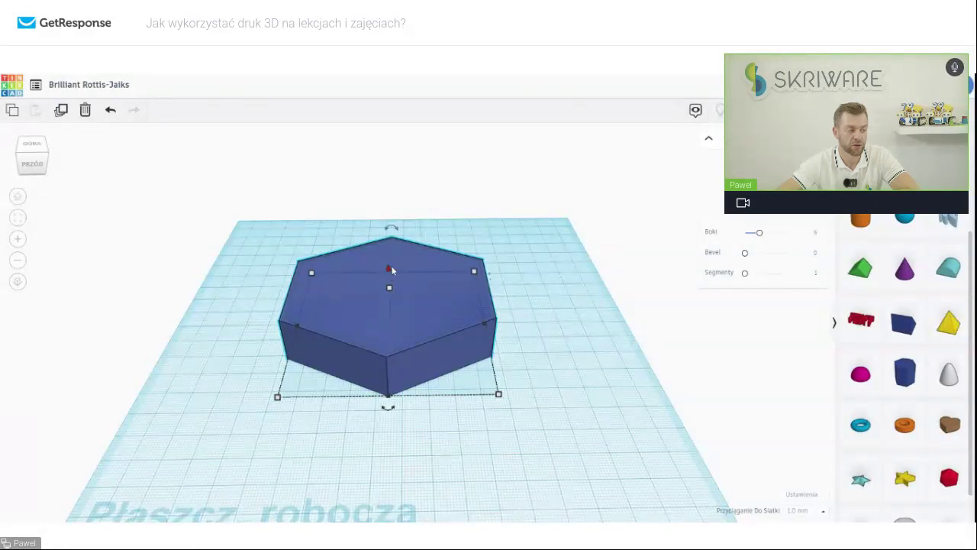
click(584, 293)
Lower the larger hexagonal block slightly below the workplane so the smaller block protrudes above it
click(407, 304)
drag(388, 270, 388, 271)
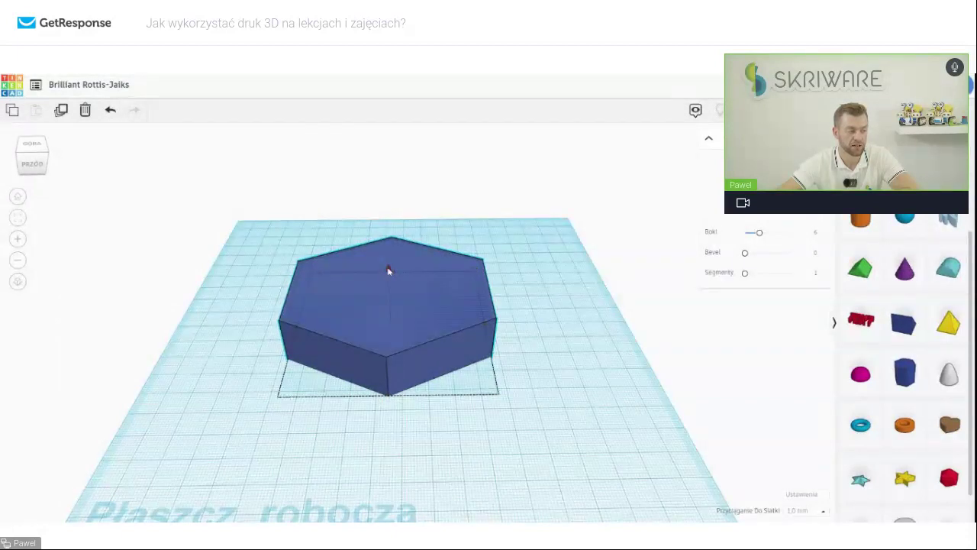
drag(388, 270, 388, 281)
click(569, 310)
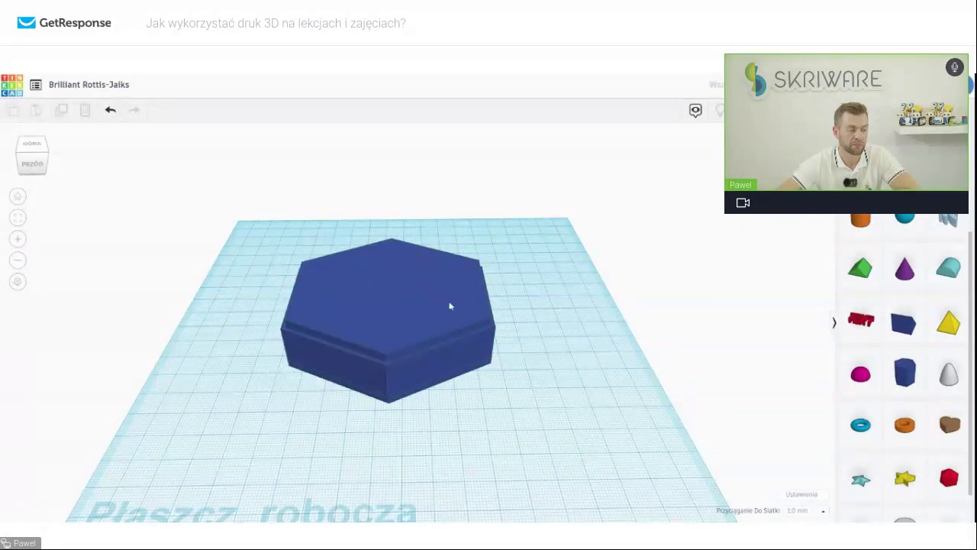
Turn the smaller inner hexagonal block into a hole
click(449, 305)
click(569, 307)
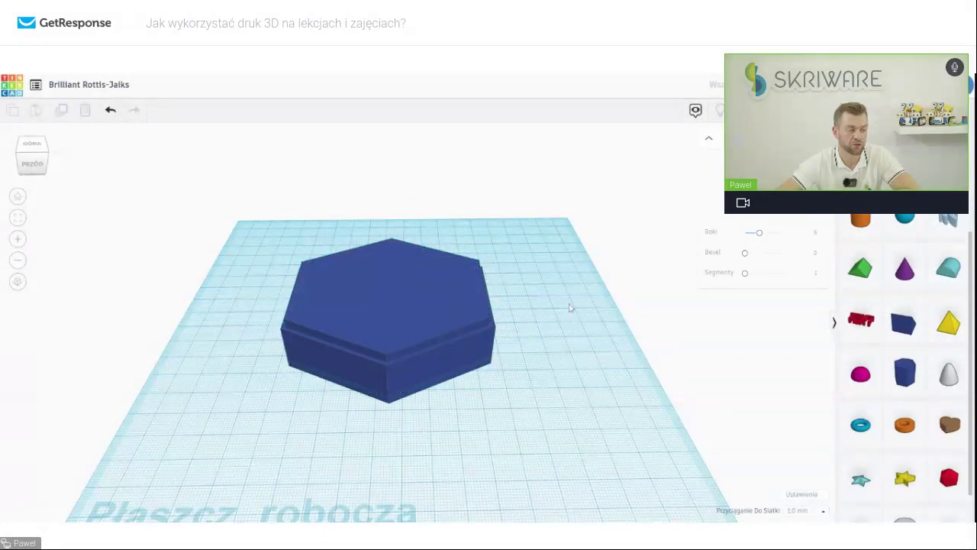
click(423, 382)
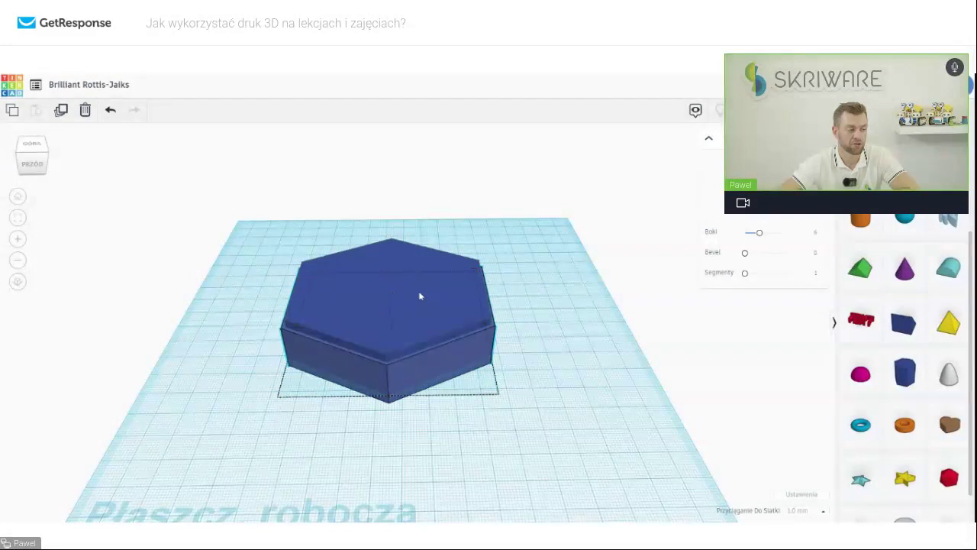
click(518, 385)
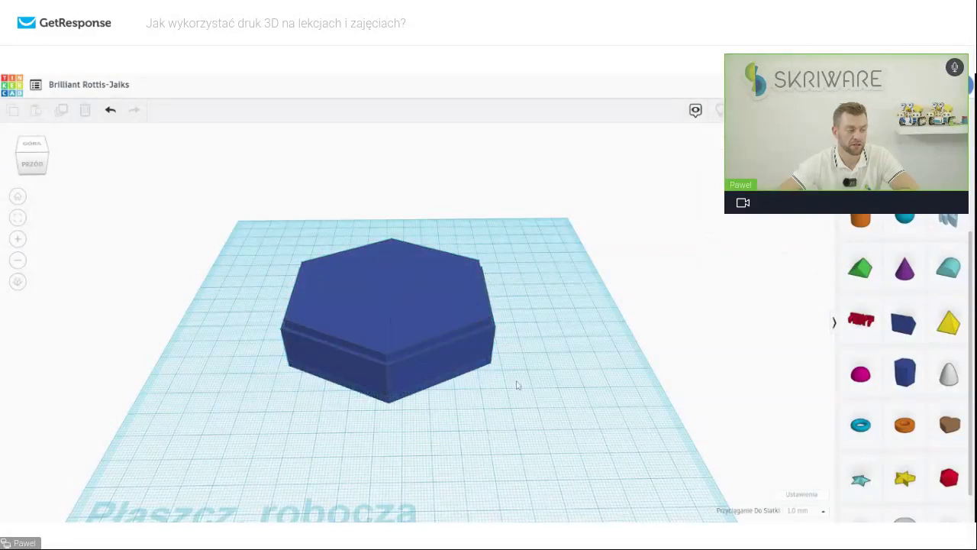
click(419, 311)
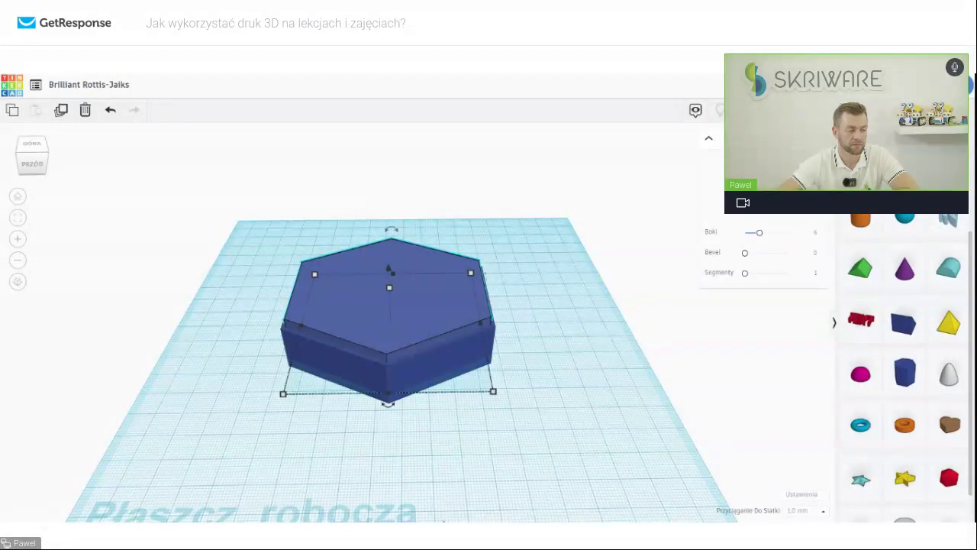
click(430, 290)
click(387, 280)
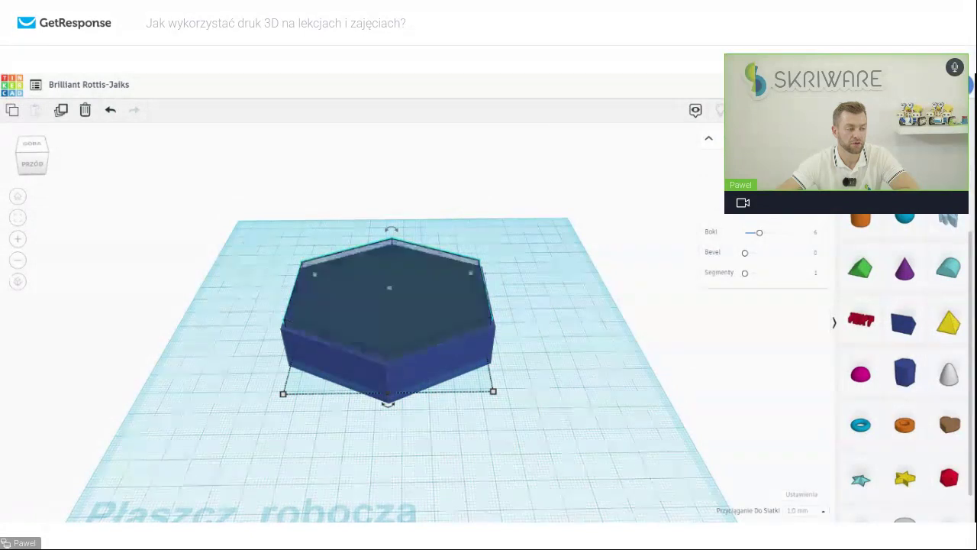
click(580, 306)
mouse_move(578, 306)
right_down()
mouse_move(585, 323)
mouse_move(637, 323)
mouse_move(576, 318)
right_up()
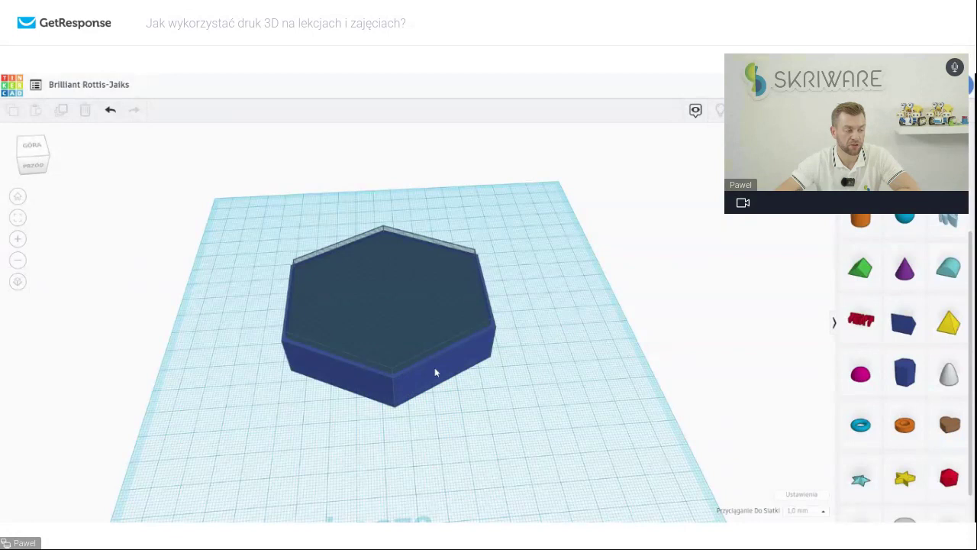
Select both hexagonal blocks and group them so the hole hollows out the larger one
click(409, 314)
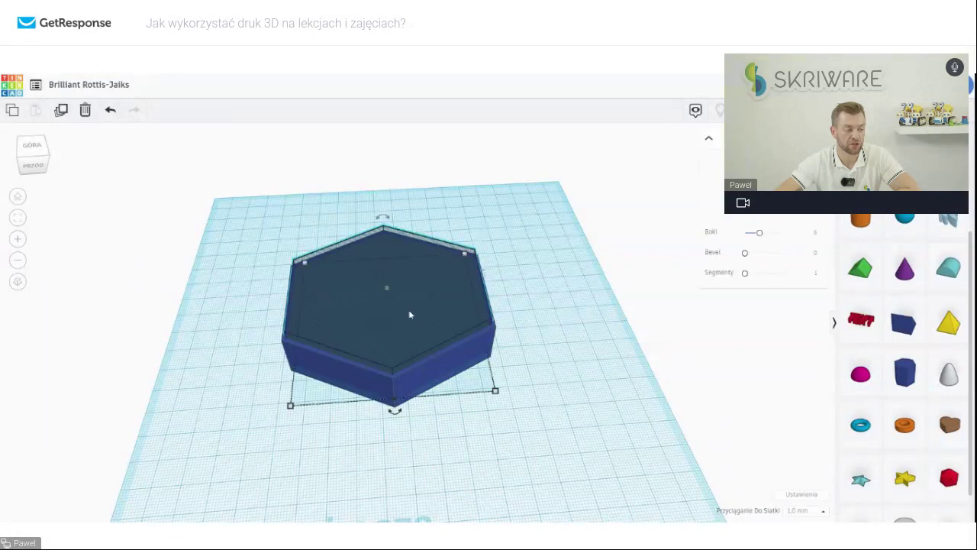
click(622, 329)
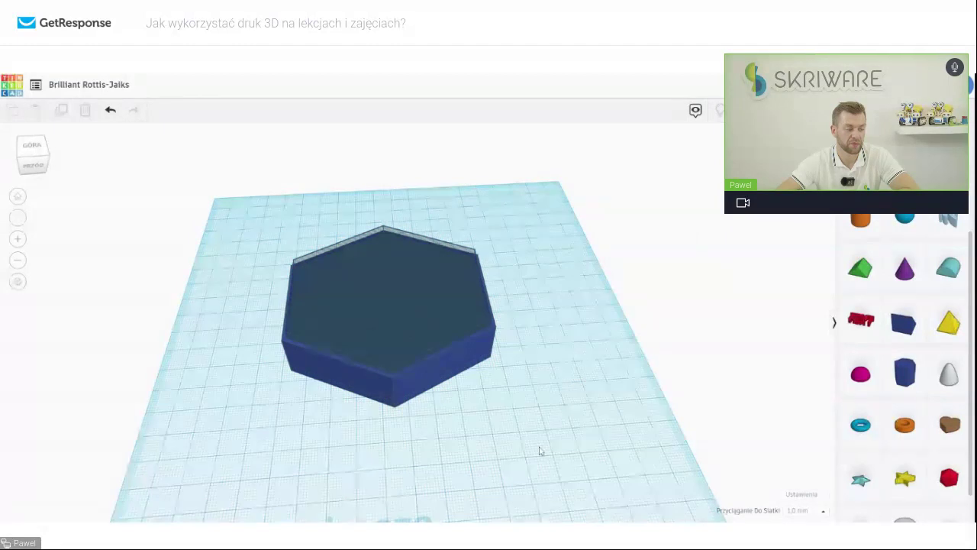
drag(580, 454, 258, 188)
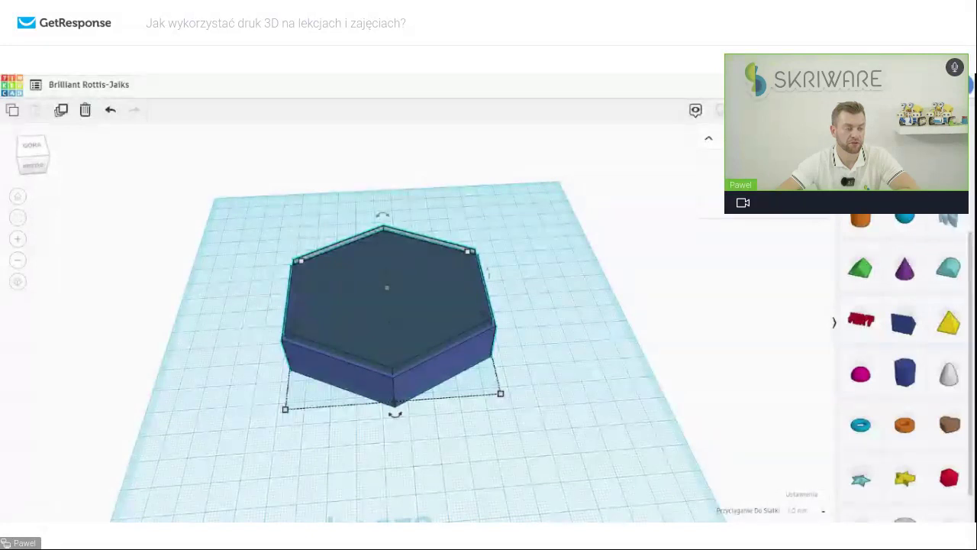
key(ctrl+g)
click(594, 402)
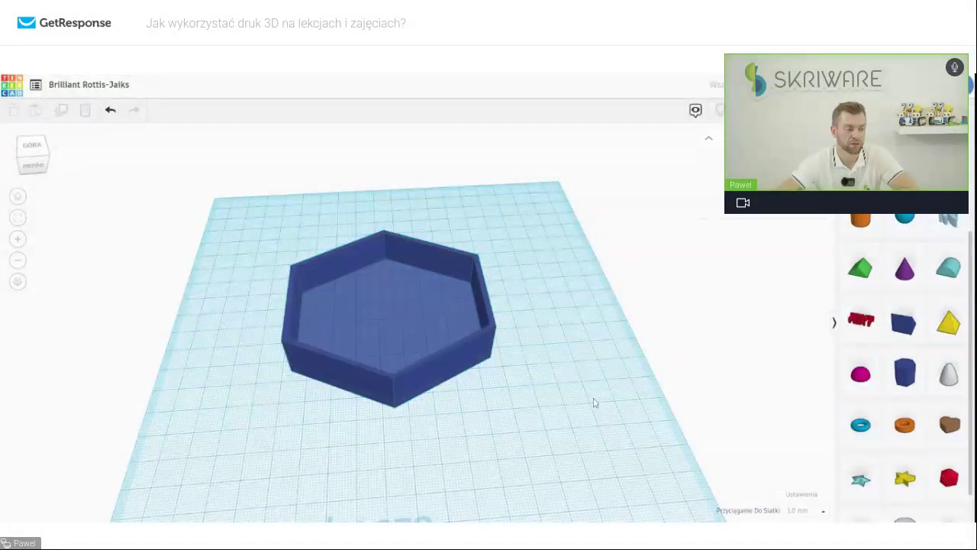
Move the hollow hexagonal tray to the back right area of the workplane
right_drag(585, 379, 584, 360)
click(443, 357)
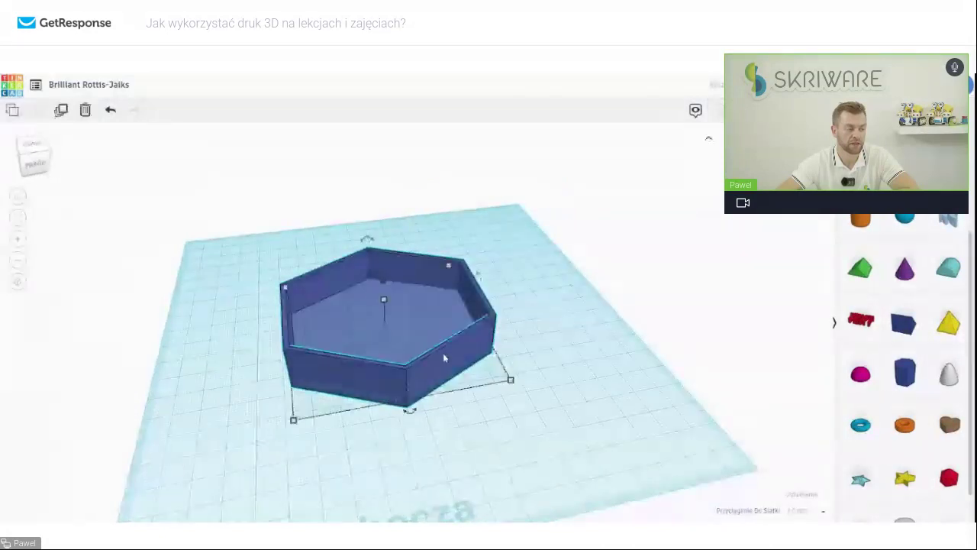
drag(443, 356, 525, 286)
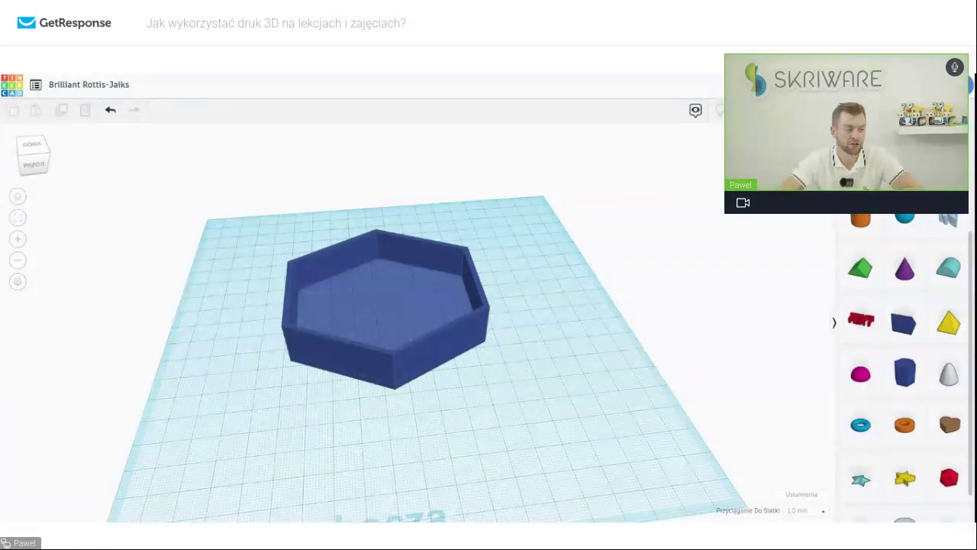
click(398, 300)
drag(388, 291, 432, 283)
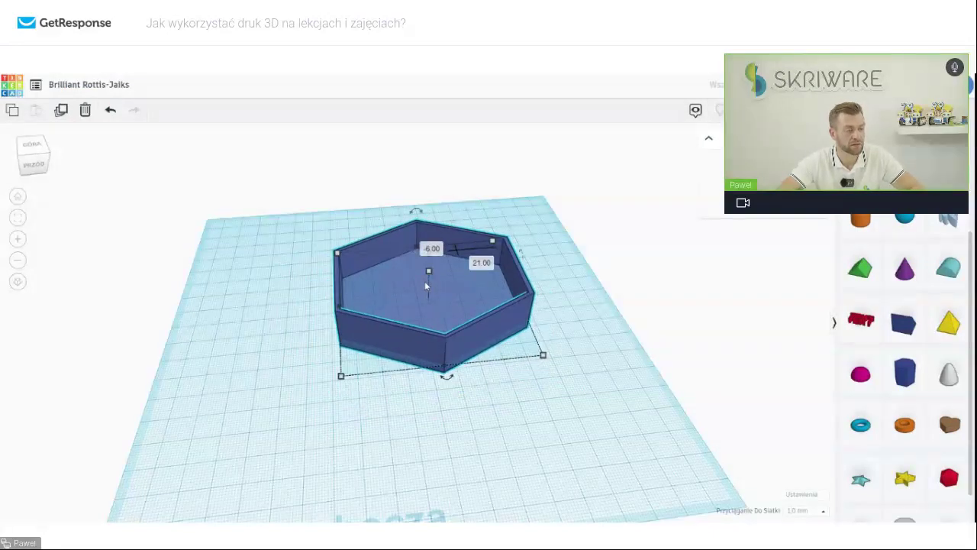
click(471, 286)
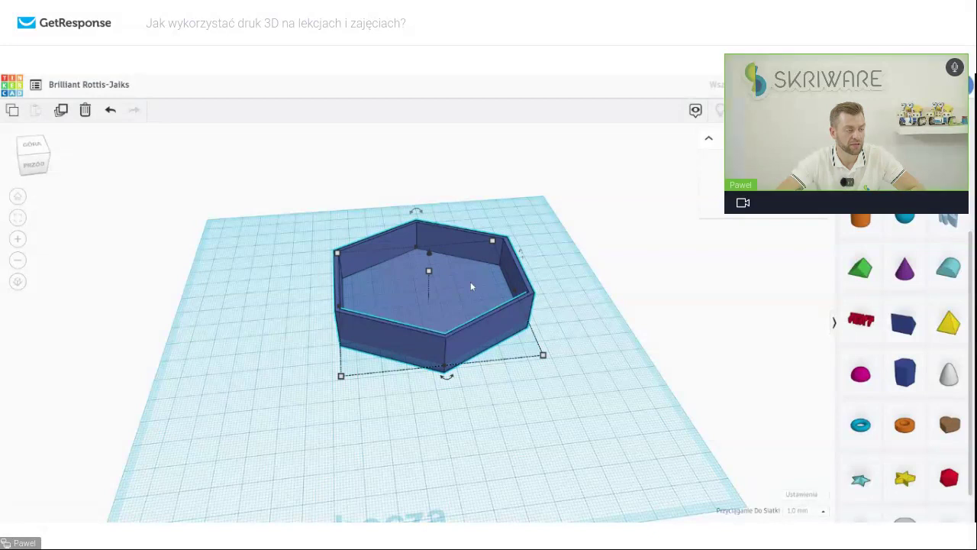
drag(471, 286, 519, 257)
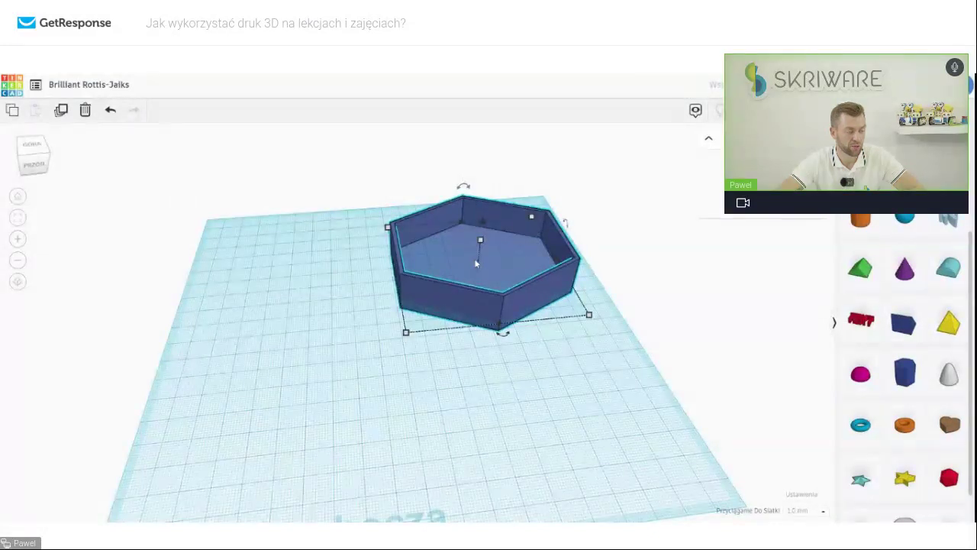
Duplicate the hexagonal tray and move one of the two trays to the back left of the workplane, beside the other
click(77, 111)
click(218, 160)
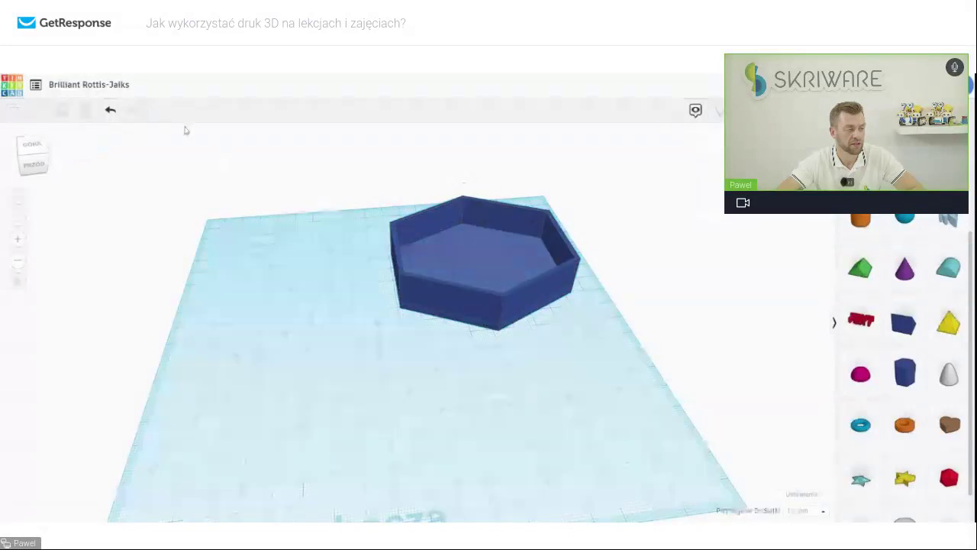
click(510, 255)
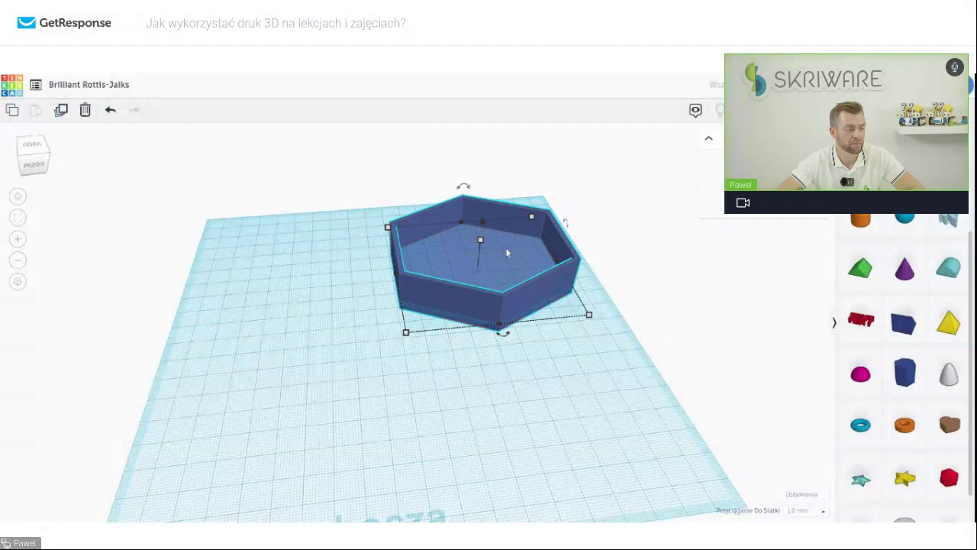
drag(506, 248, 325, 274)
click(418, 381)
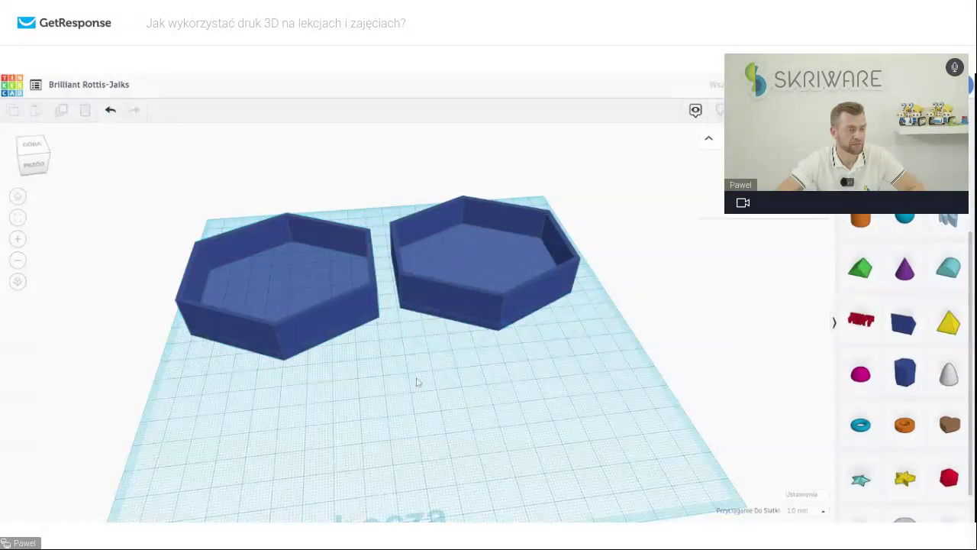
Ungroup the left hexagonal tray into its solid block and hole block
click(257, 241)
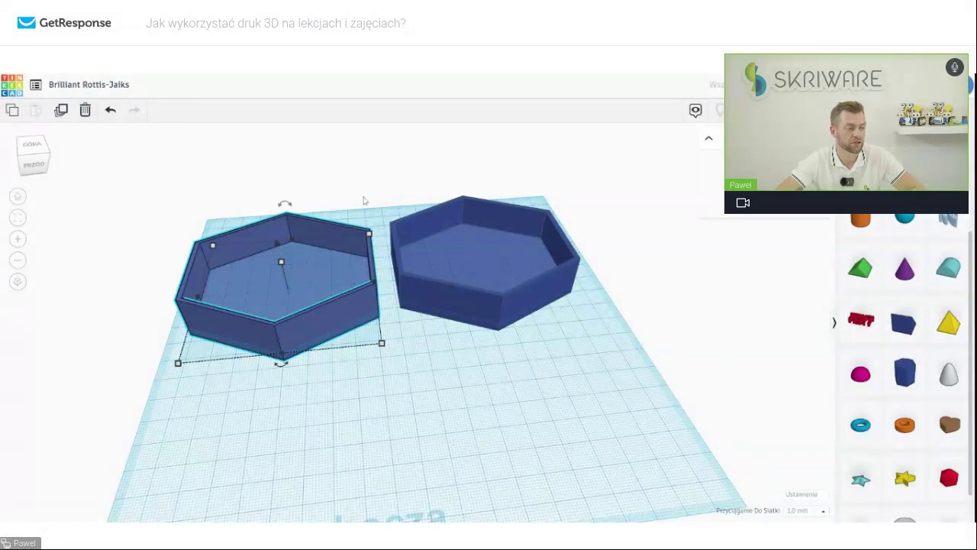
click(481, 260)
click(473, 392)
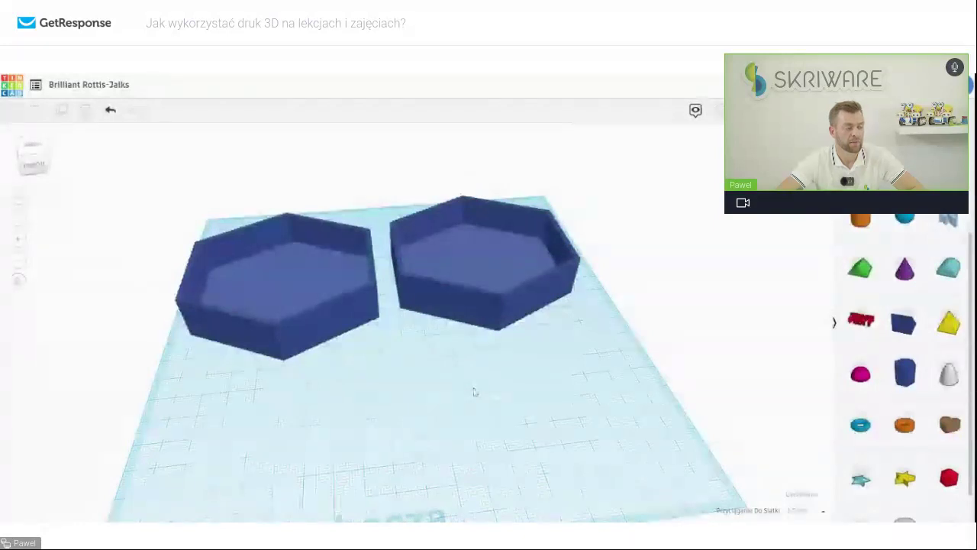
click(275, 252)
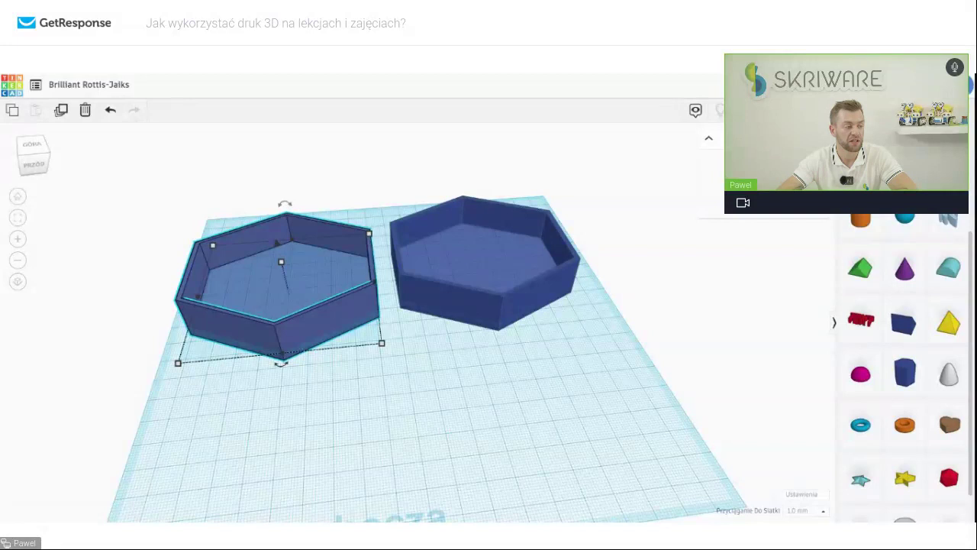
click(404, 374)
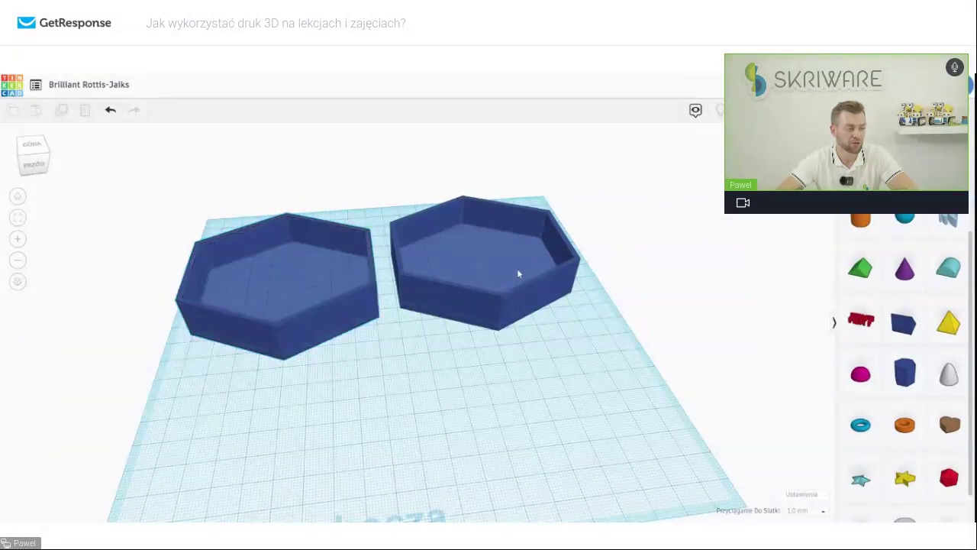
click(282, 289)
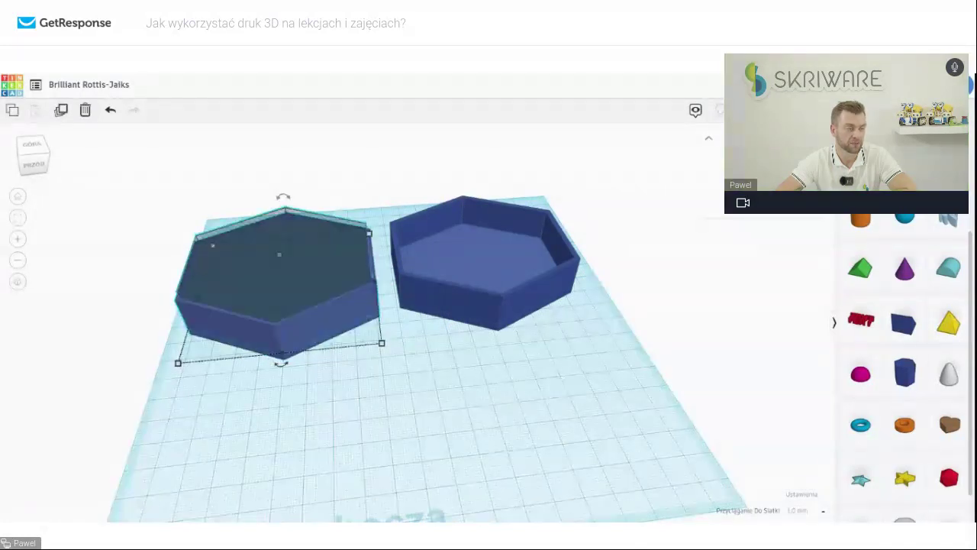
click(574, 402)
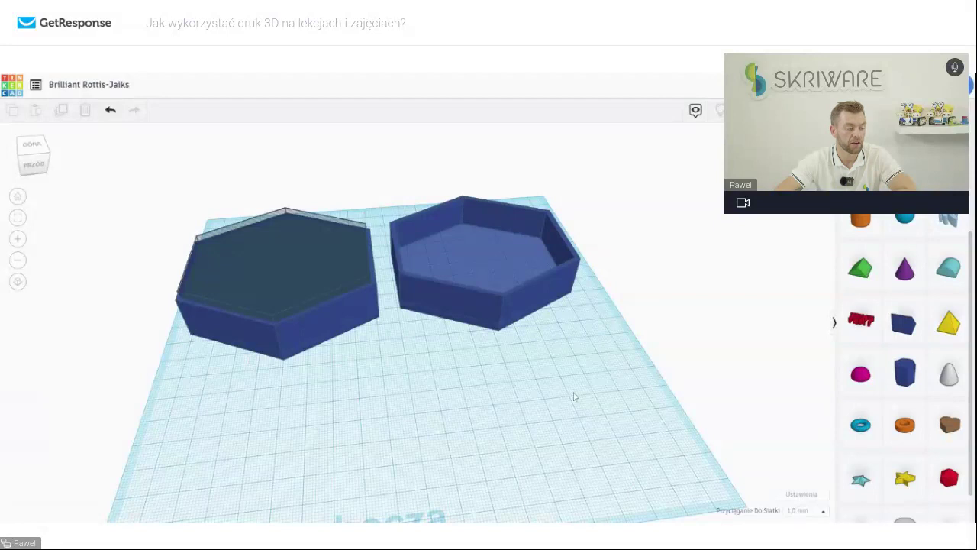
Move the hexagonal hole out of the left solid block to the front of the workplane, and leave it selected
right_drag(573, 395, 521, 417)
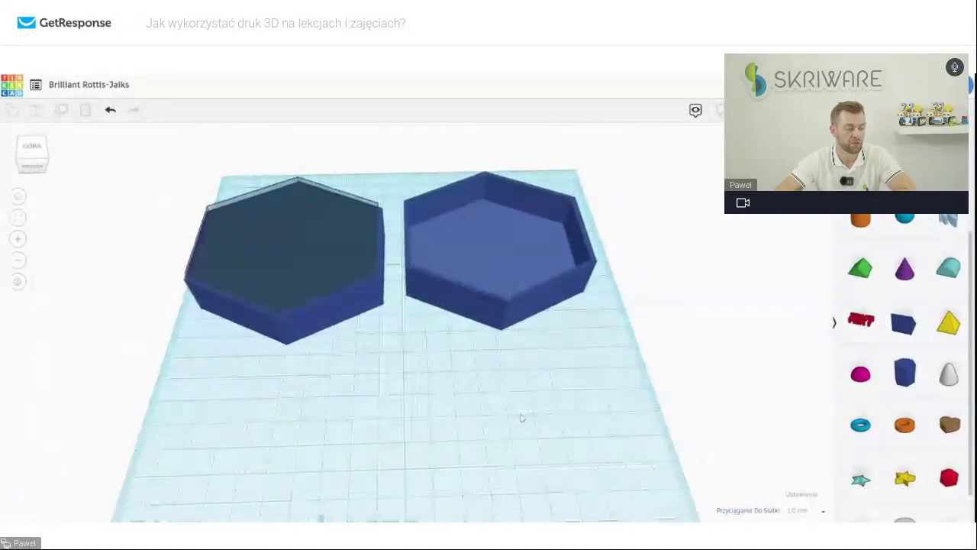
right_drag(521, 417, 458, 377)
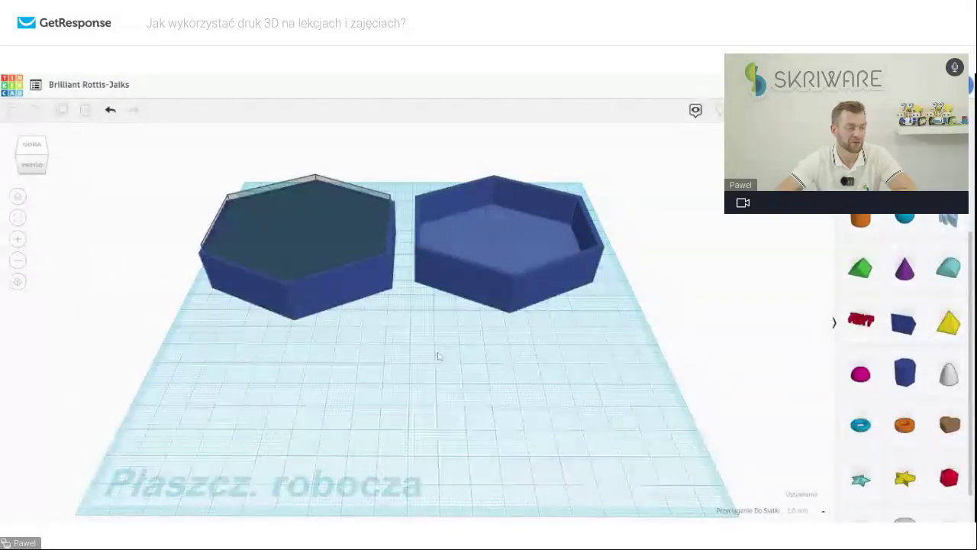
right_drag(438, 356, 491, 369)
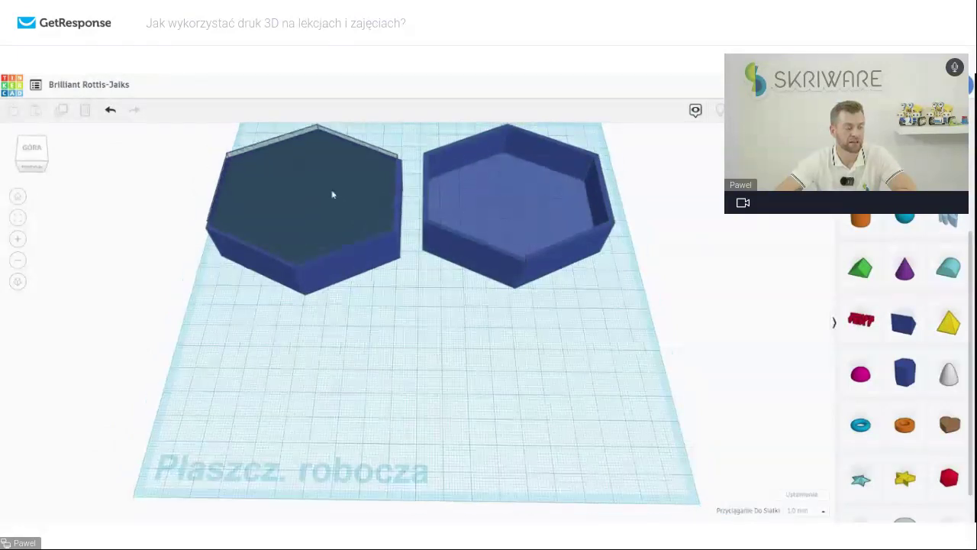
drag(334, 194, 451, 377)
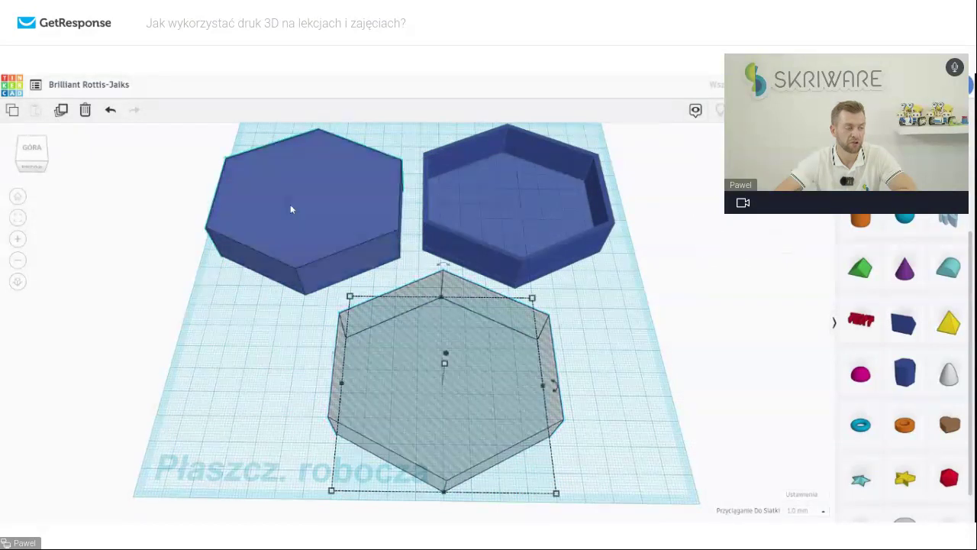
click(290, 203)
click(434, 375)
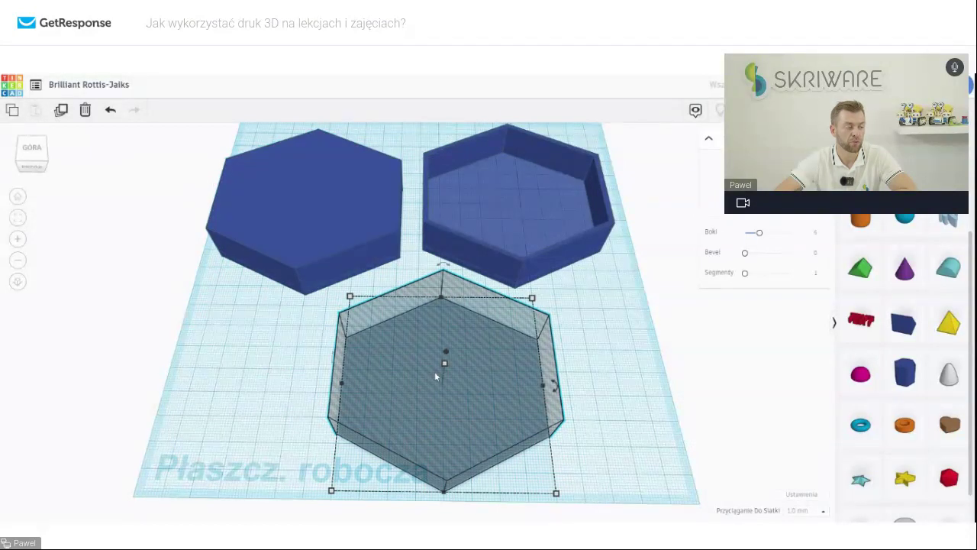
Delete the left solid hexagonal block and move the hexagonal hole into its place beside the tray
click(290, 199)
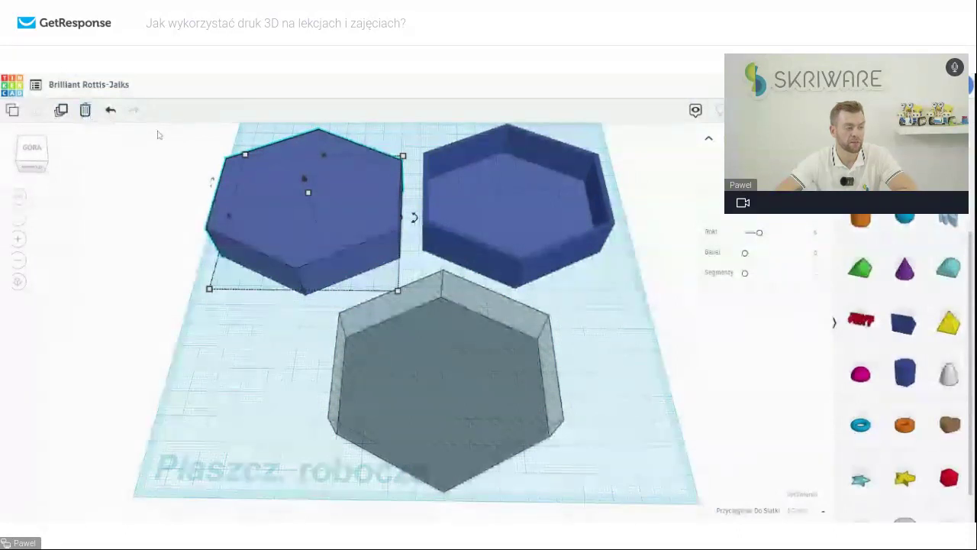
drag(443, 382, 309, 222)
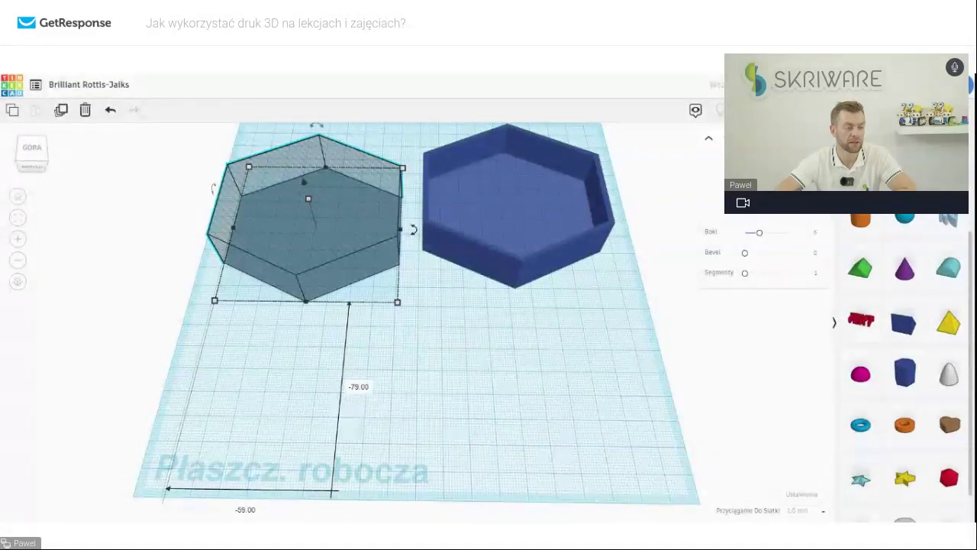
Turn the hexagonal hole into a solid block and colour it red
click(733, 205)
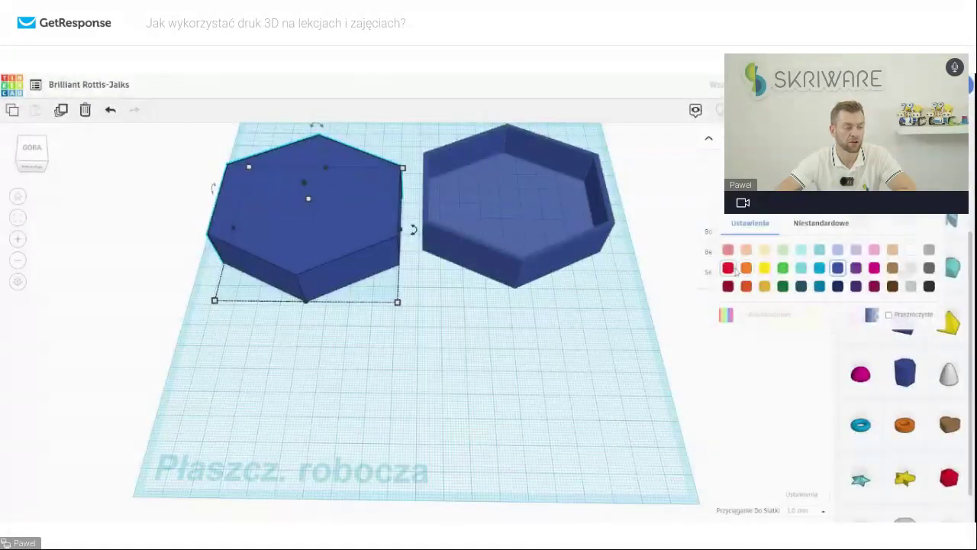
click(728, 268)
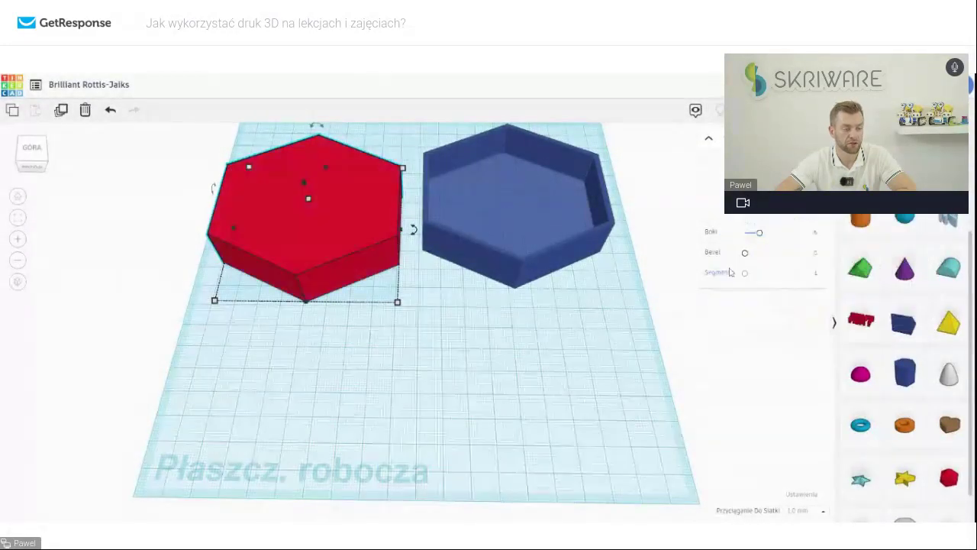
click(628, 328)
Align the red block and the blue tray on their centres so that the block sits inside the tray
click(540, 206)
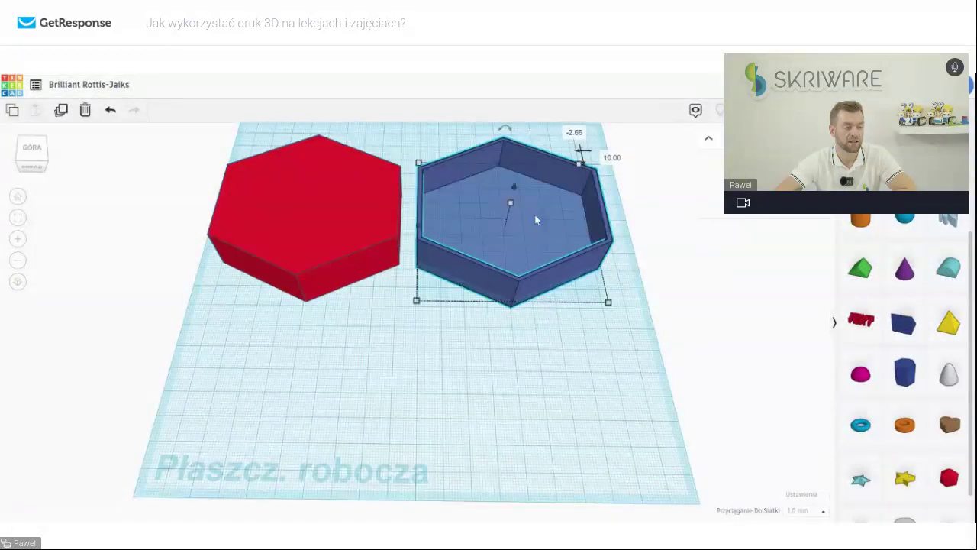
click(369, 207)
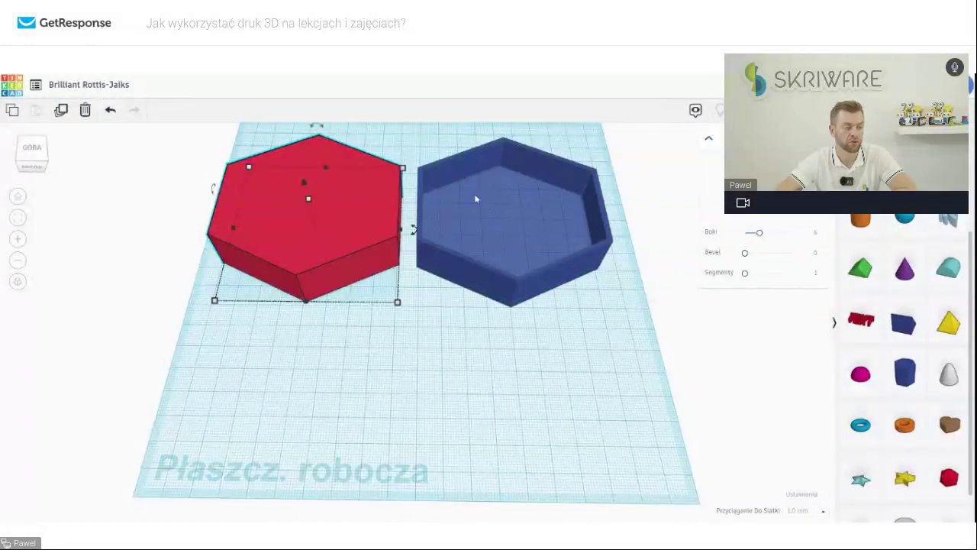
click(512, 208)
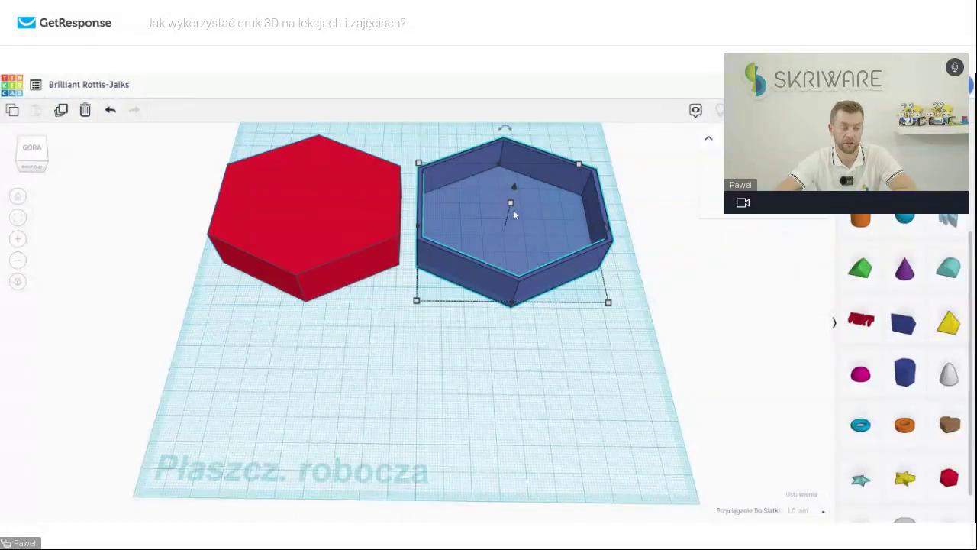
click(568, 348)
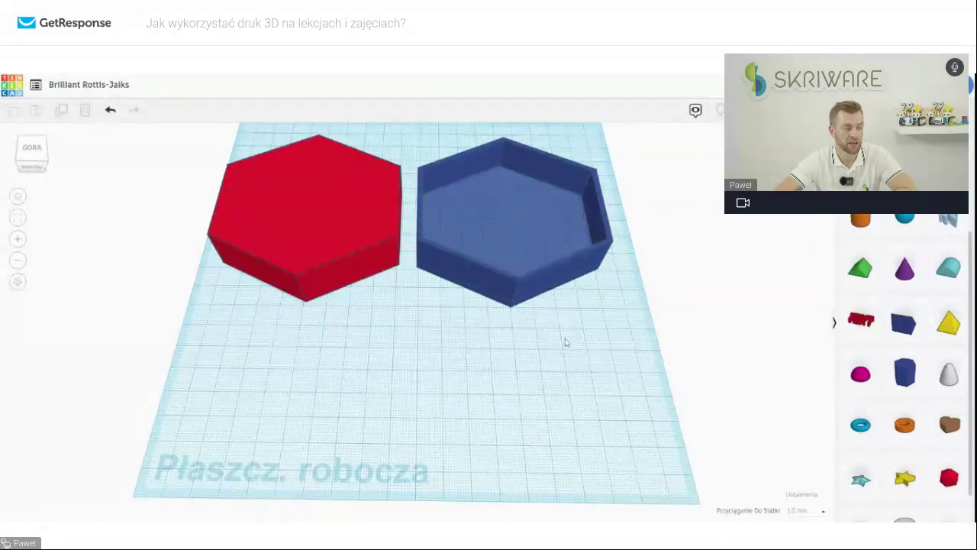
key(ctrl+a)
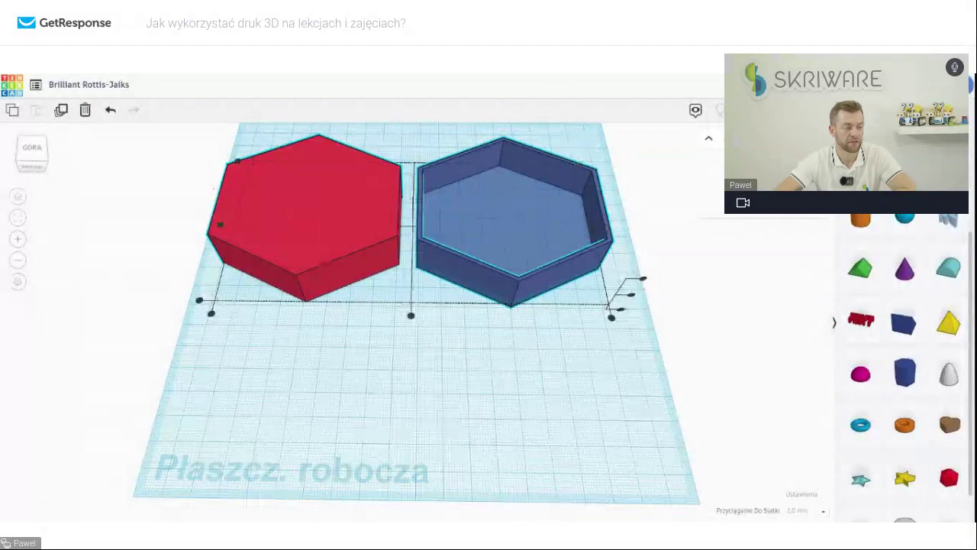
click(411, 315)
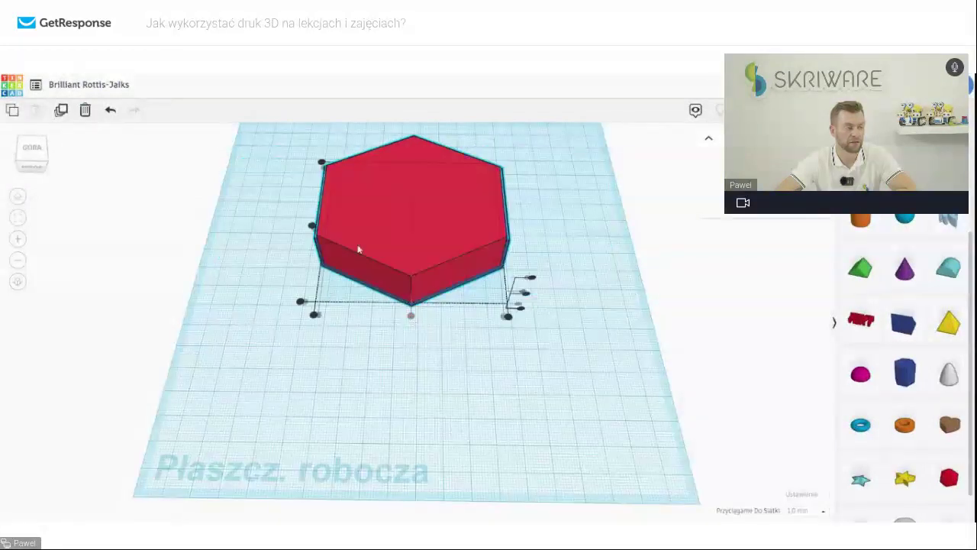
right_drag(218, 267, 309, 389)
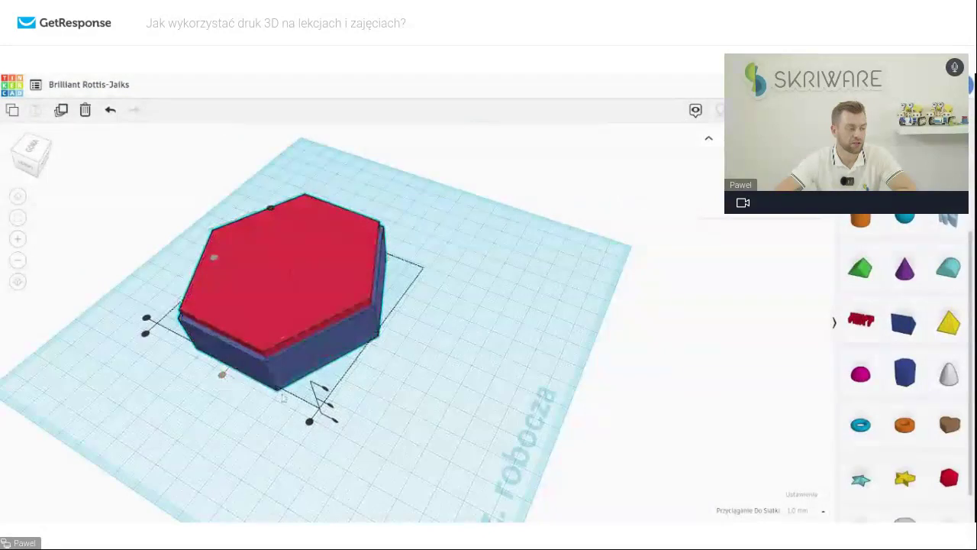
key(ctrl+g)
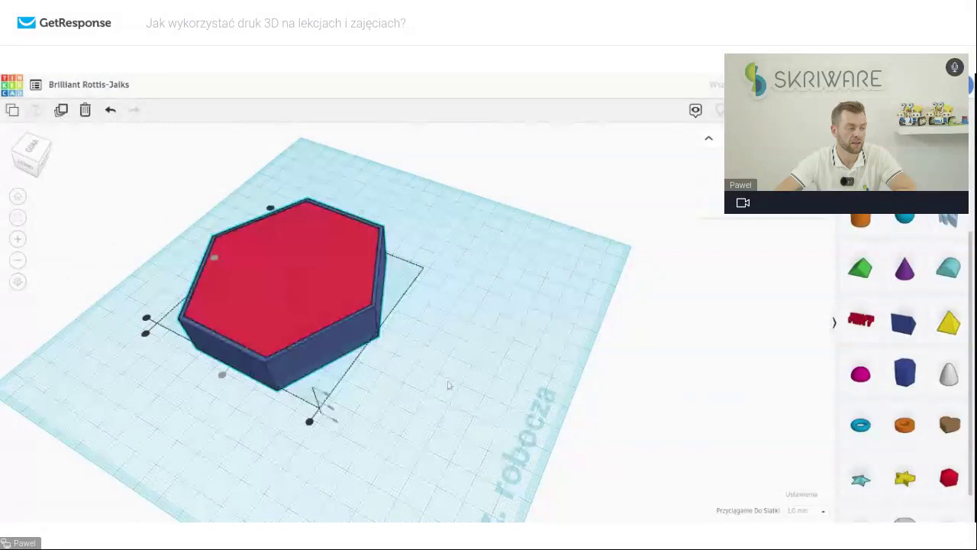
right_drag(449, 385, 515, 385)
click(516, 385)
Recolour the red hexagonal insert inside the tray, trying green before settling on light blue
click(423, 215)
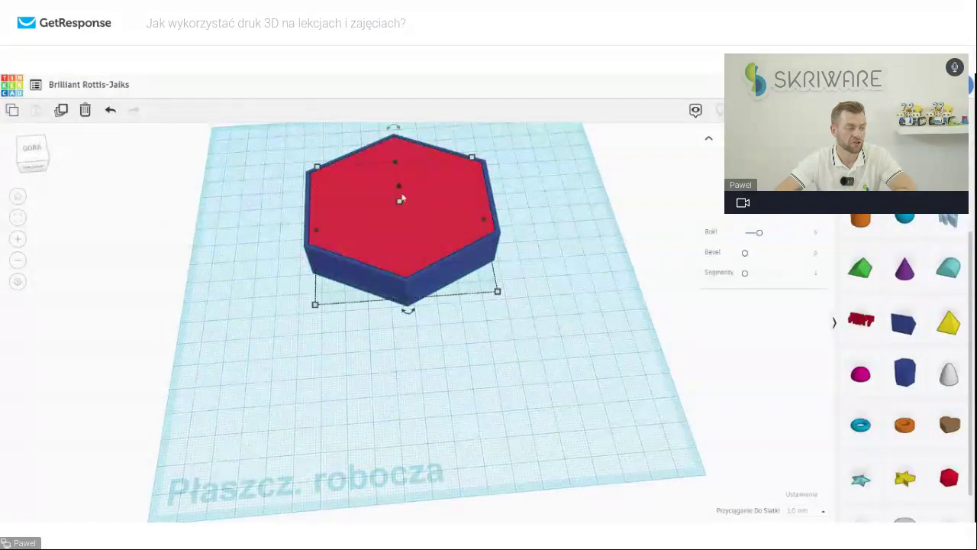
right_drag(512, 347, 506, 329)
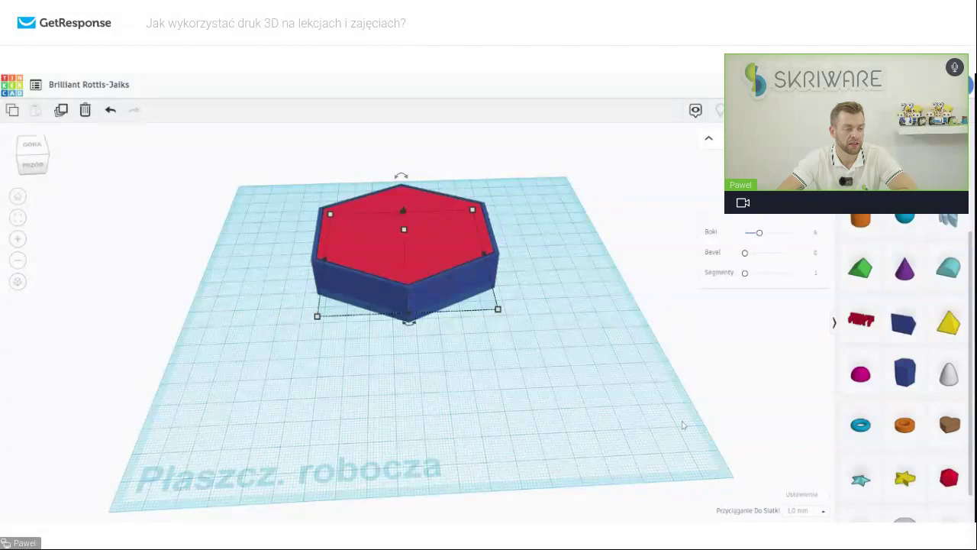
click(603, 340)
click(437, 245)
click(752, 200)
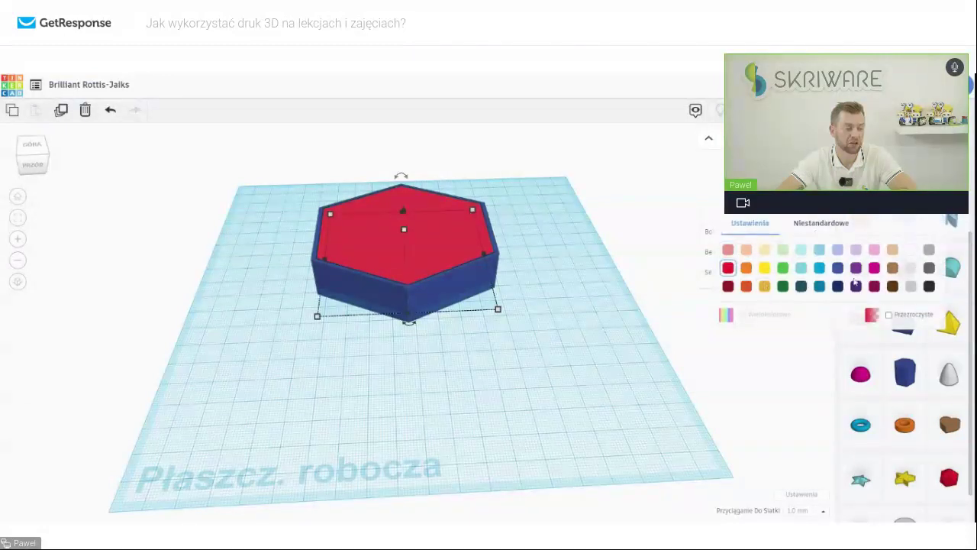
click(785, 271)
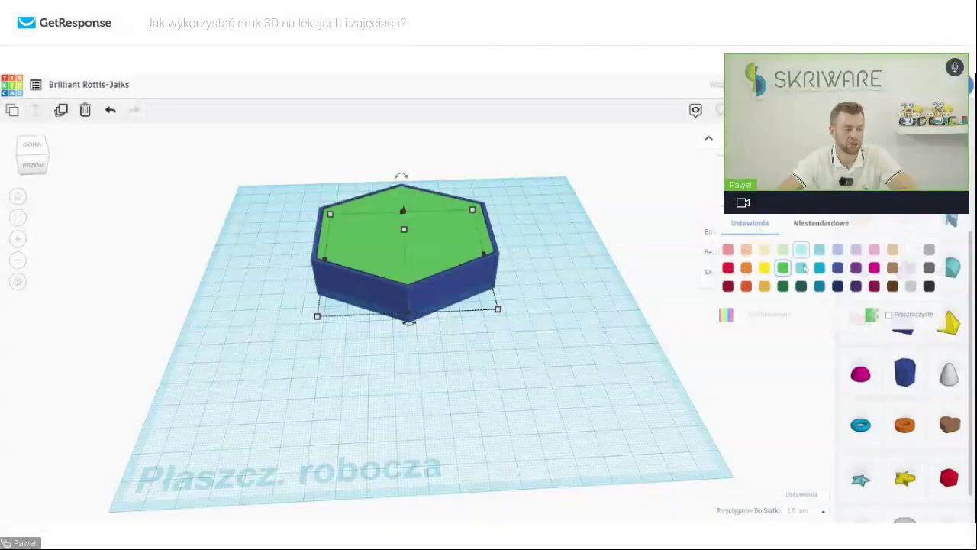
click(802, 267)
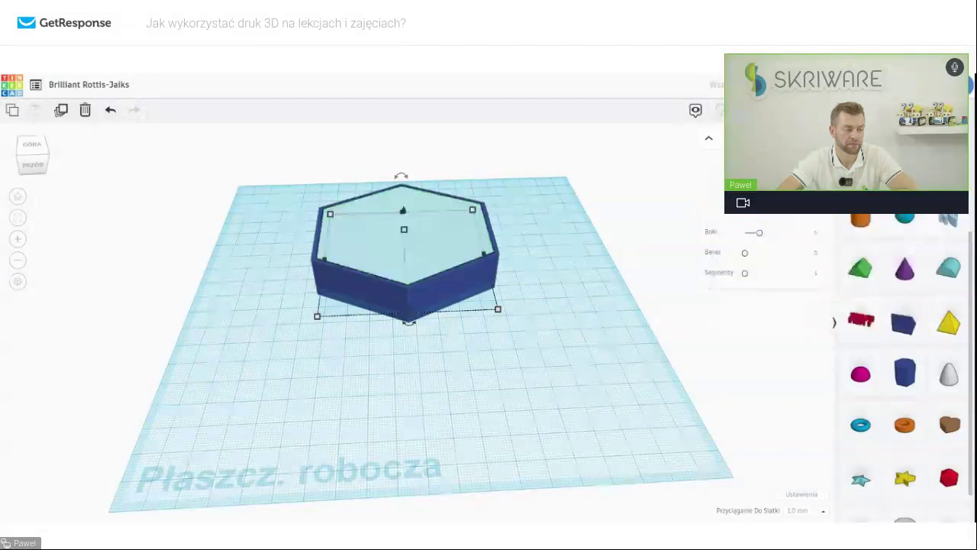
click(643, 517)
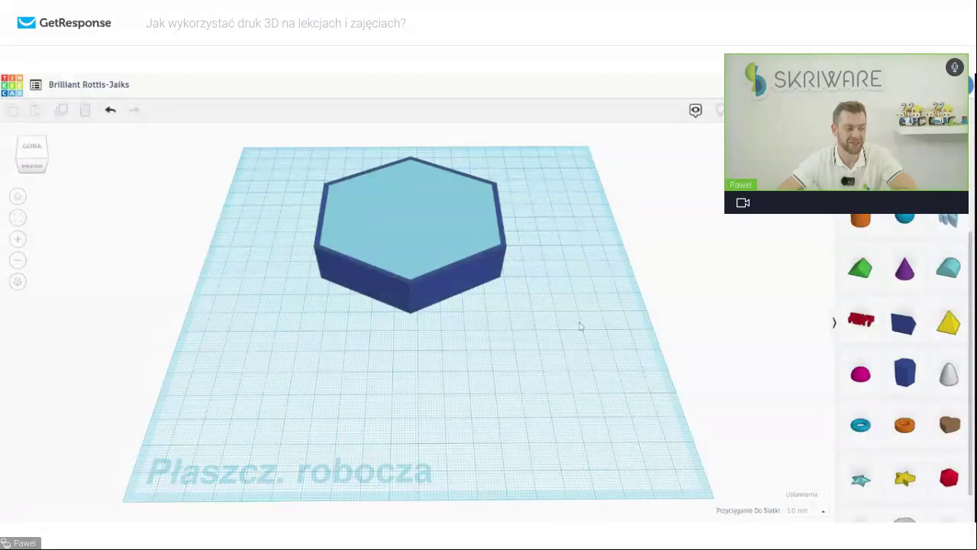
Lower the height of the light blue hexagonal insert to 18 mm so that it sits below the tray's rim
right_drag(579, 330, 573, 291)
click(416, 254)
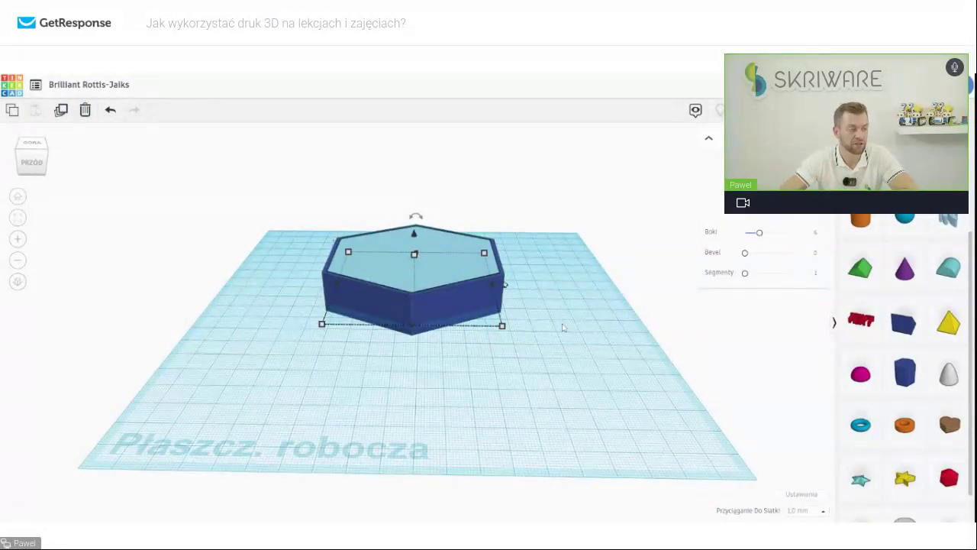
right_drag(563, 327, 272, 307)
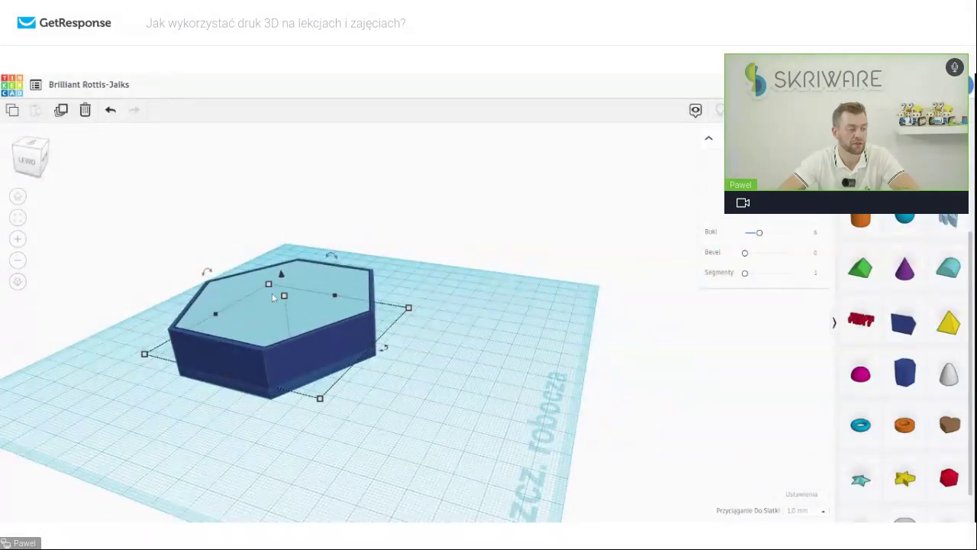
right_drag(290, 307, 356, 319)
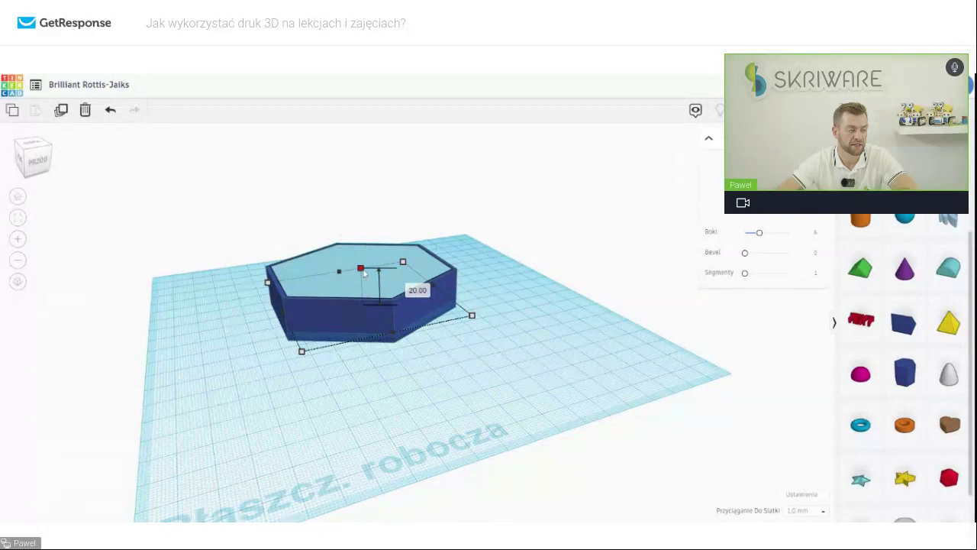
drag(364, 275, 365, 276)
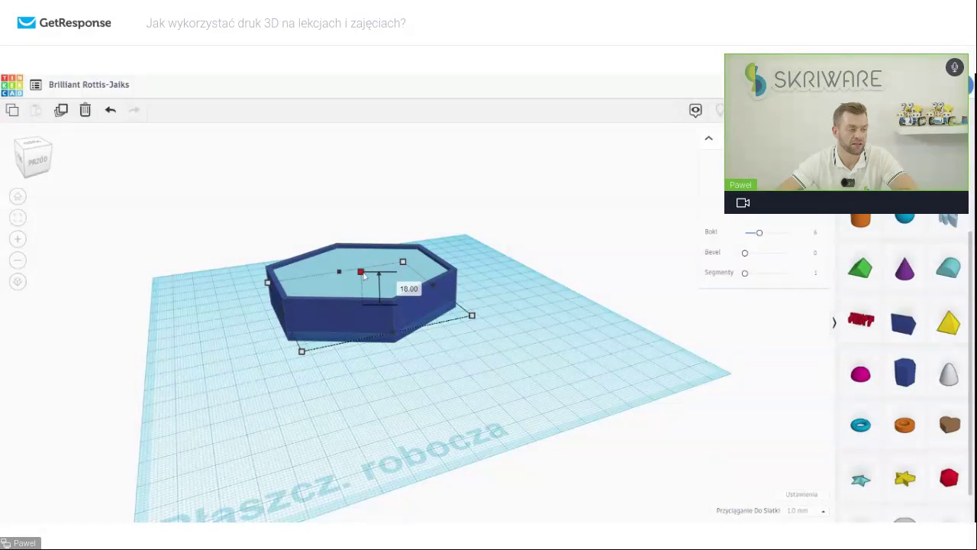
right_drag(364, 275, 328, 217)
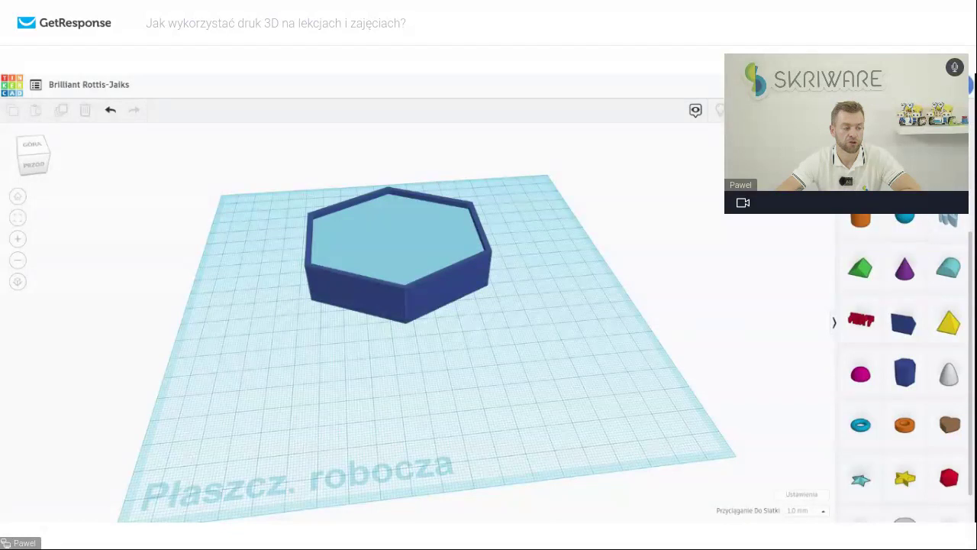
Select the tray together with its insert and move both to the back left corner of the workplane
right_drag(572, 319, 556, 337)
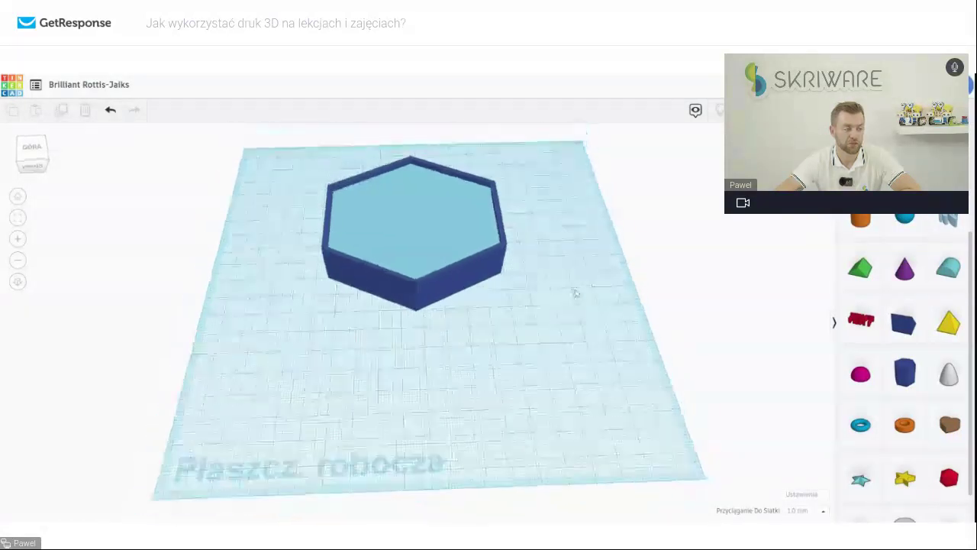
drag(536, 311, 261, 139)
drag(358, 219, 258, 173)
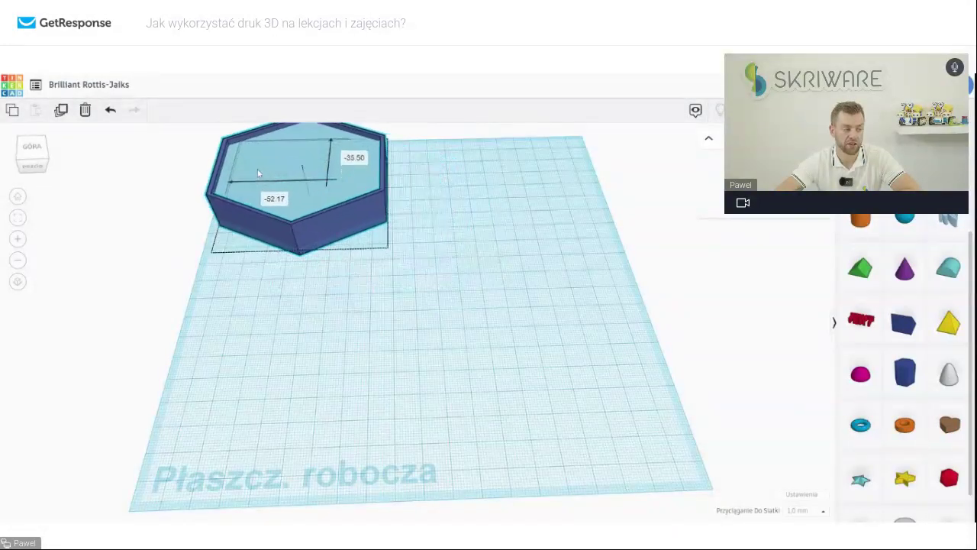
click(475, 294)
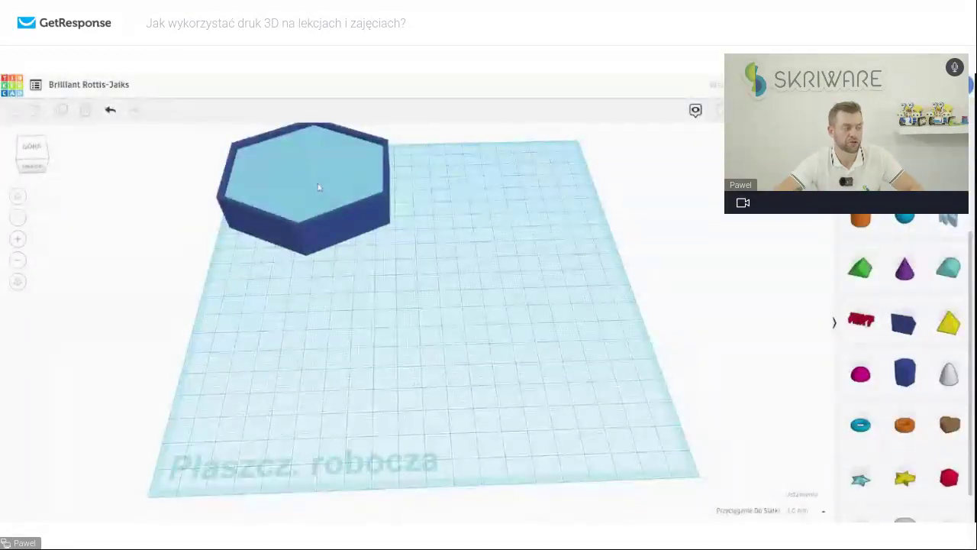
drag(320, 187, 408, 222)
key(ctrl+z)
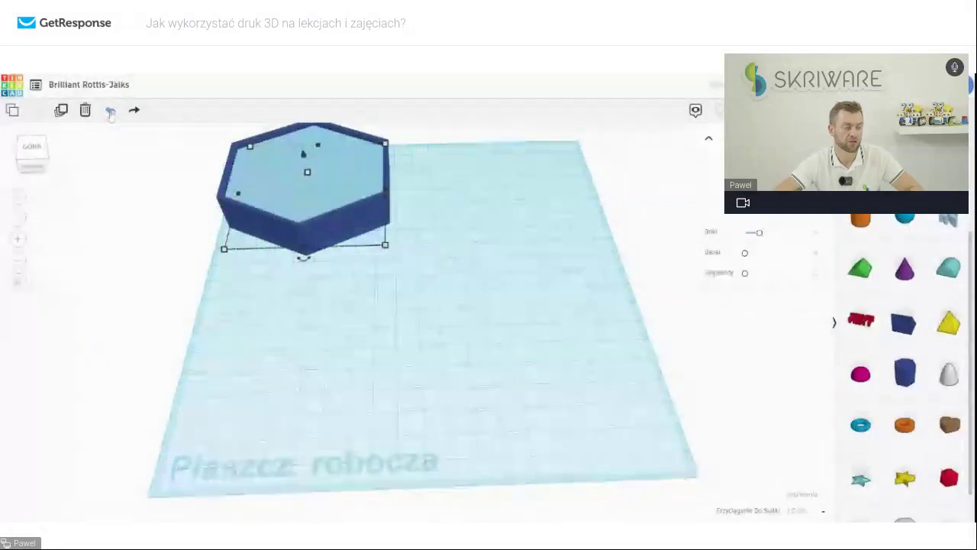
click(418, 354)
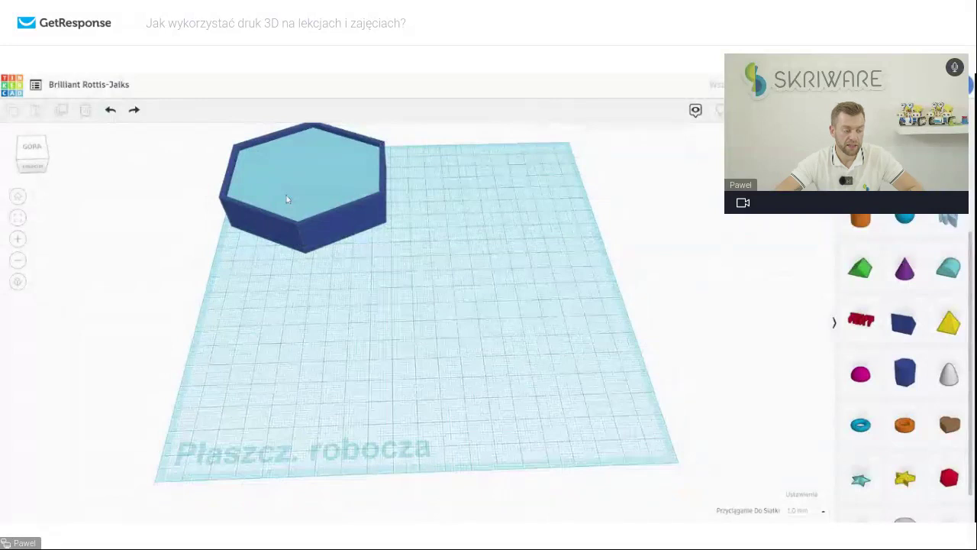
Place a sphere near the middle of the workplane, in front of the tray
scroll(287, 200, up, 1)
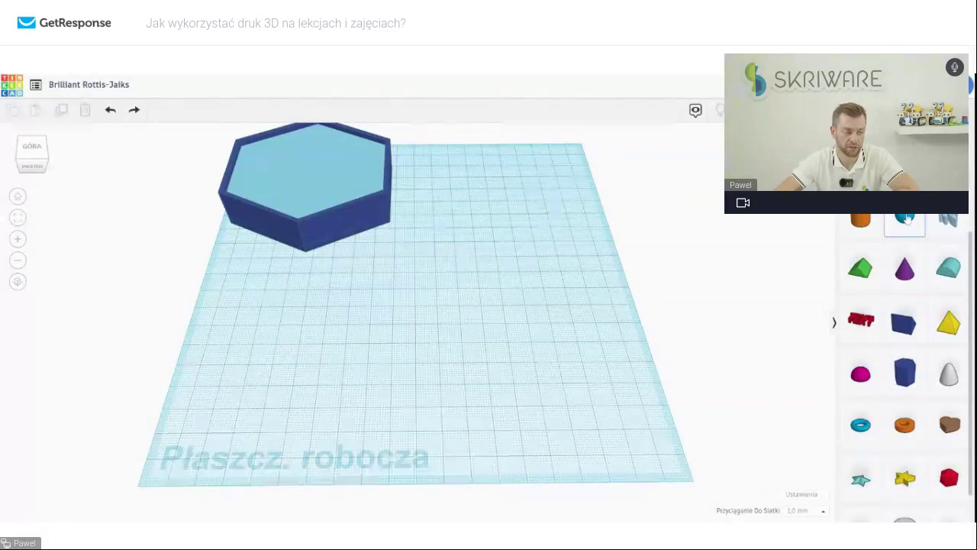
click(906, 220)
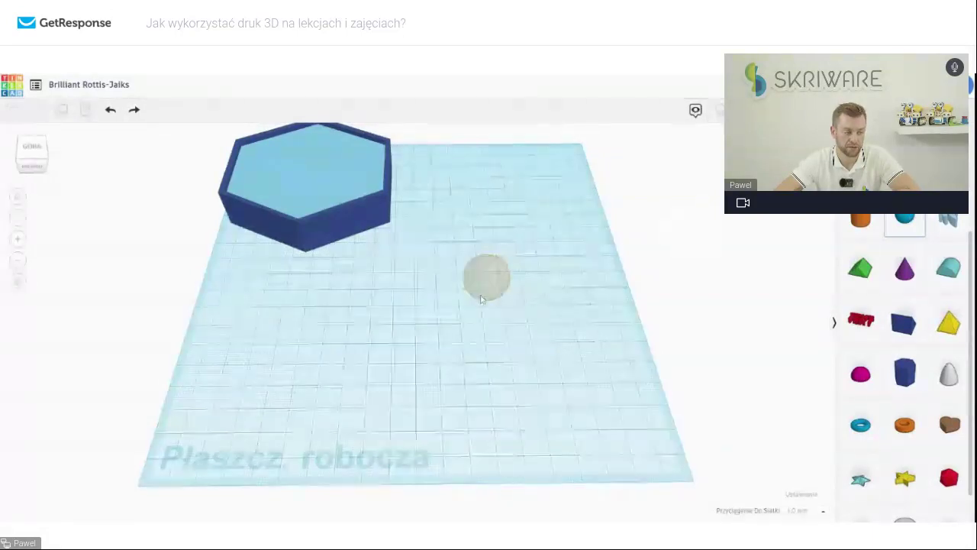
click(450, 303)
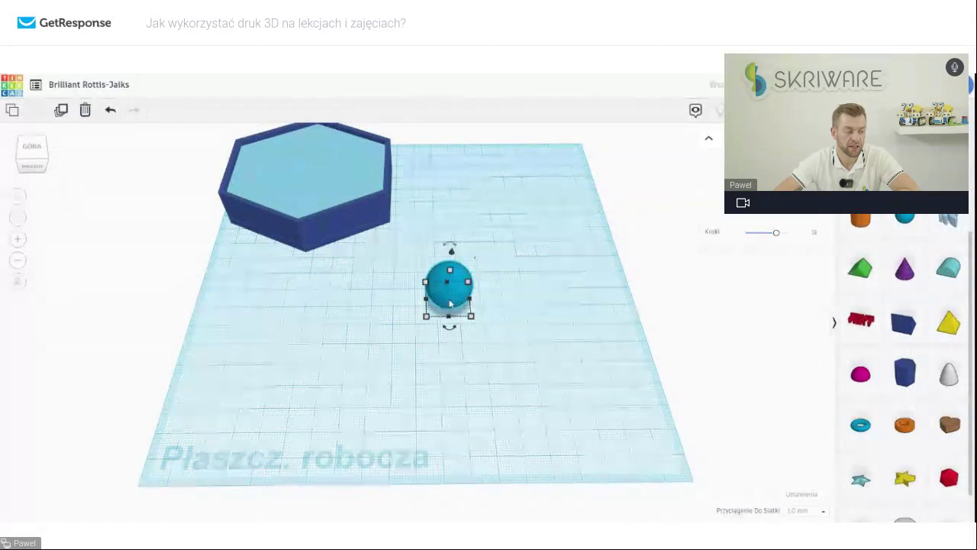
Set the sphere's width, depth and height to 25 mm each
mouse_move(471, 316)
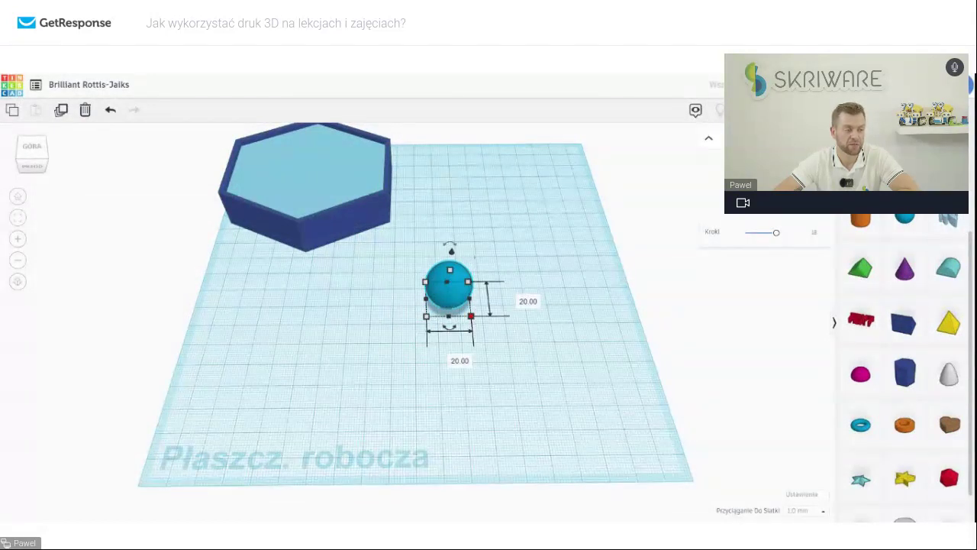
click(450, 357)
text(25)
key(Tab)
text(2)
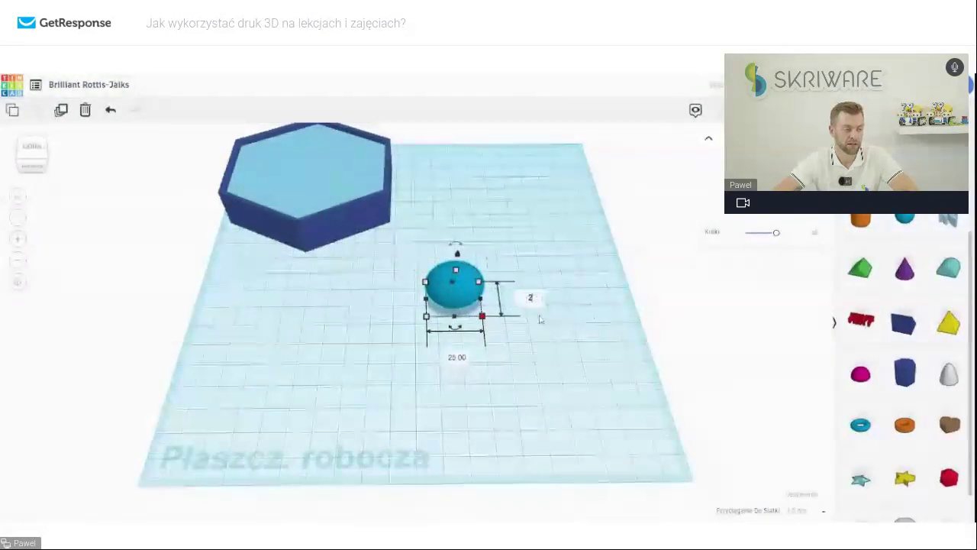
text(5)
key(Return)
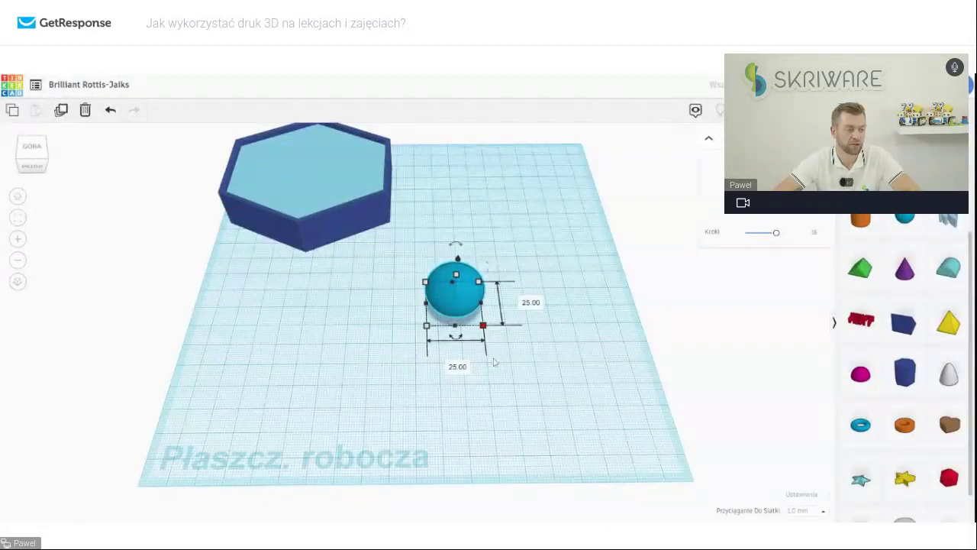
right_drag(494, 362, 559, 317)
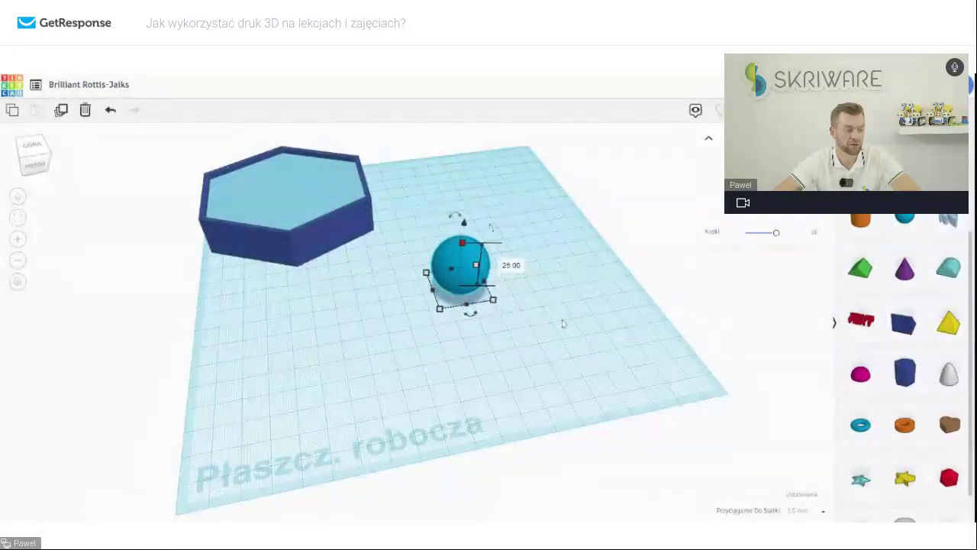
Undo the last two size changes made to the sphere
right_drag(563, 324, 459, 258)
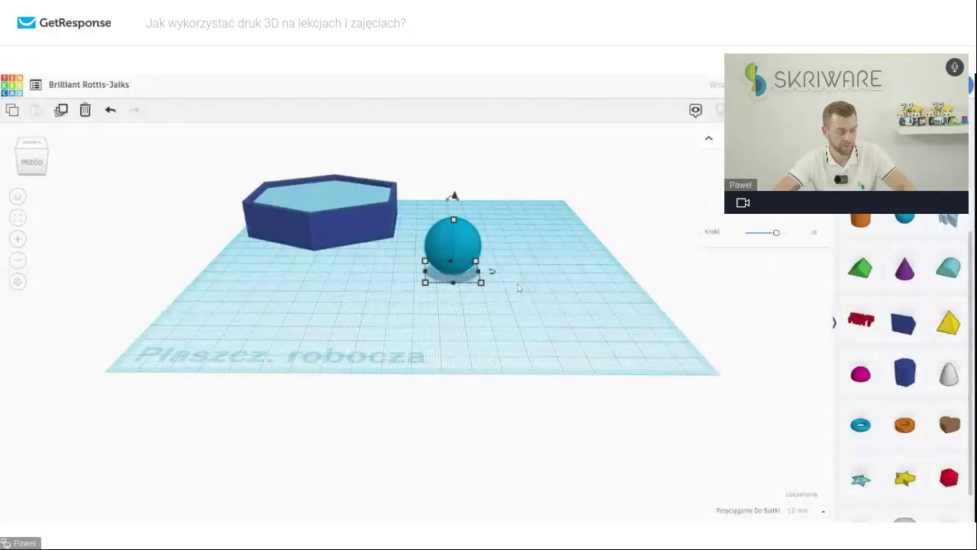
key(ctrl+z)
key(ctrl+z)
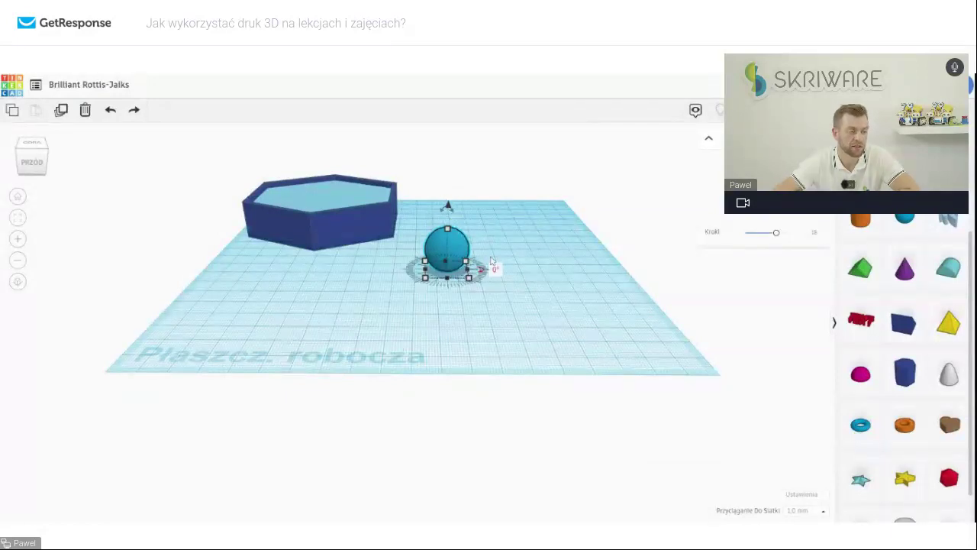
right_drag(493, 262, 492, 294)
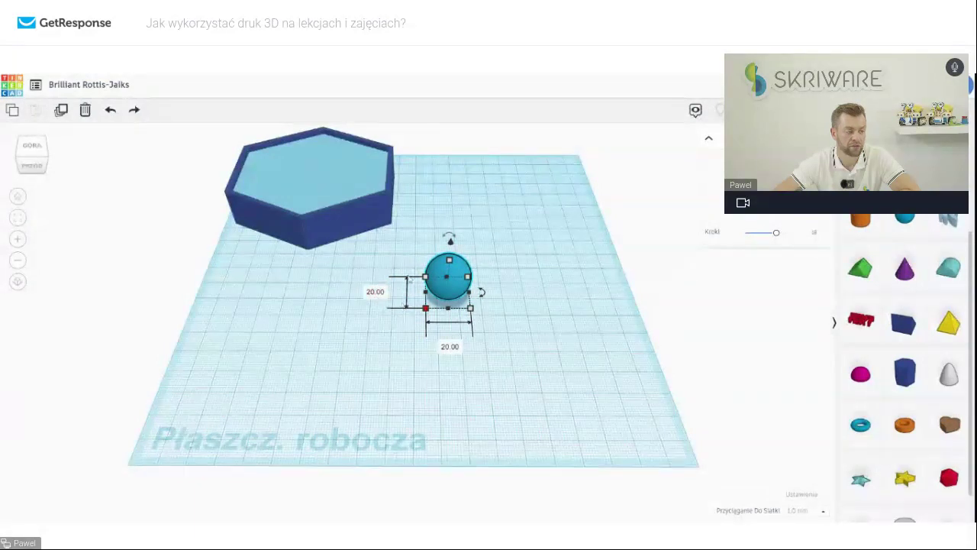
Set the sphere's width and depth to 25 mm each
click(375, 292)
text(25)
key(Tab)
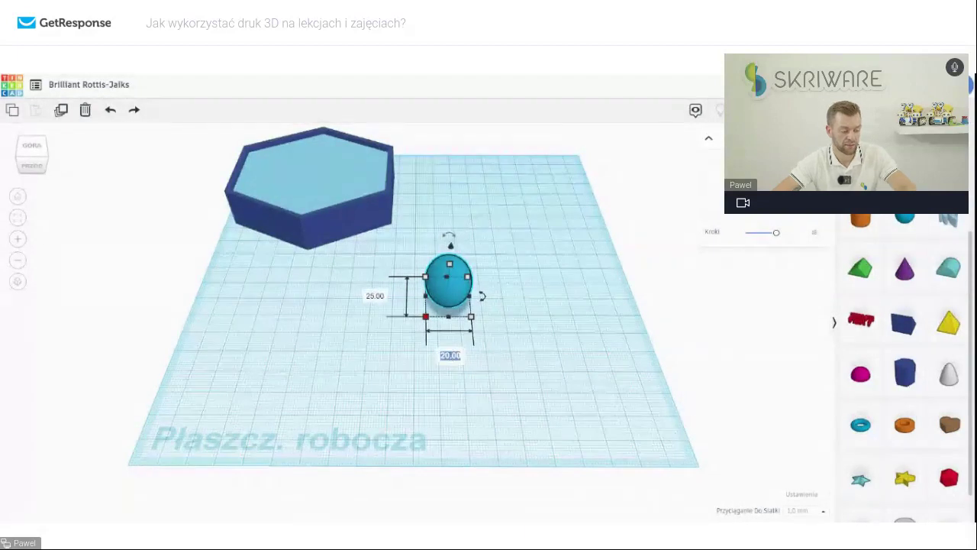
text(25)
key(Return)
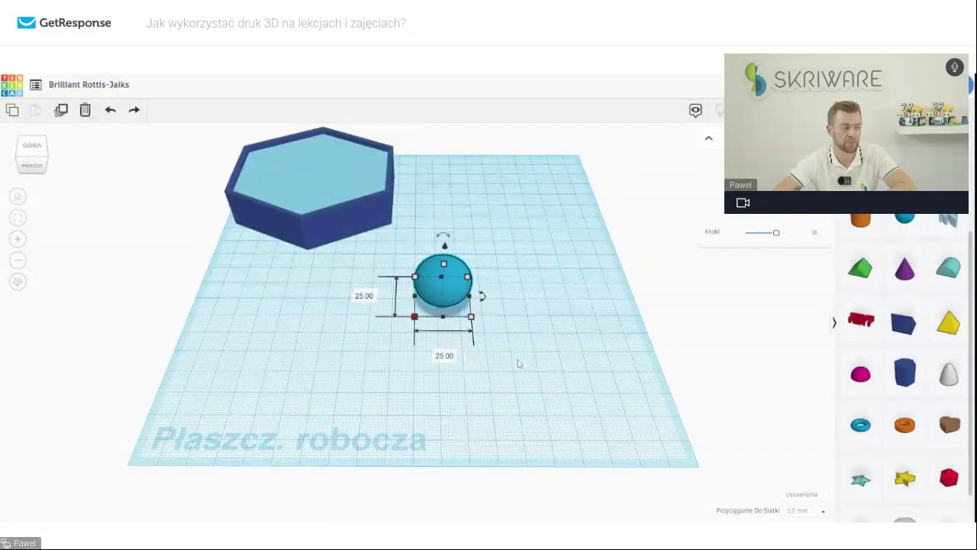
Set the sphere's height to 25 mm so that it matches its width and depth
click(491, 349)
right_drag(491, 349, 486, 326)
click(446, 267)
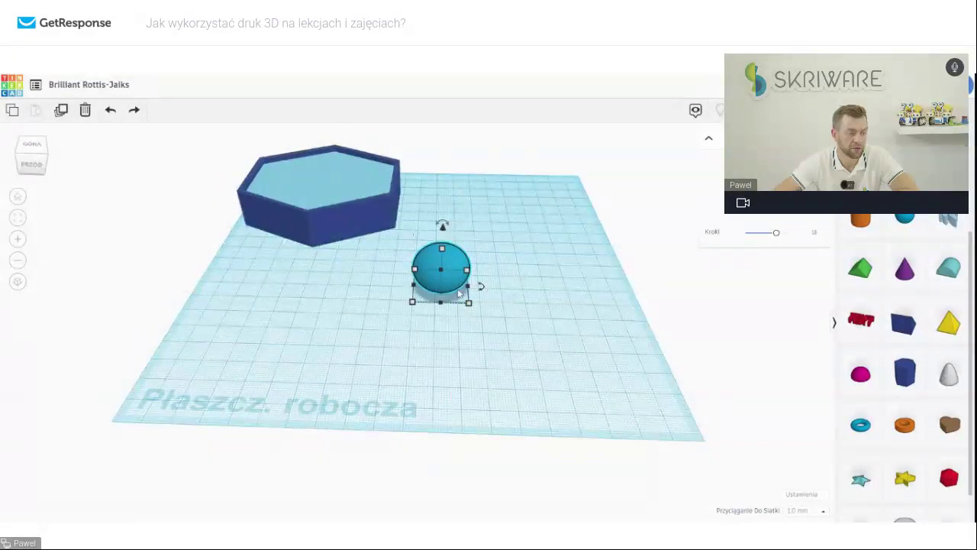
mouse_move(469, 270)
mouse_move(444, 251)
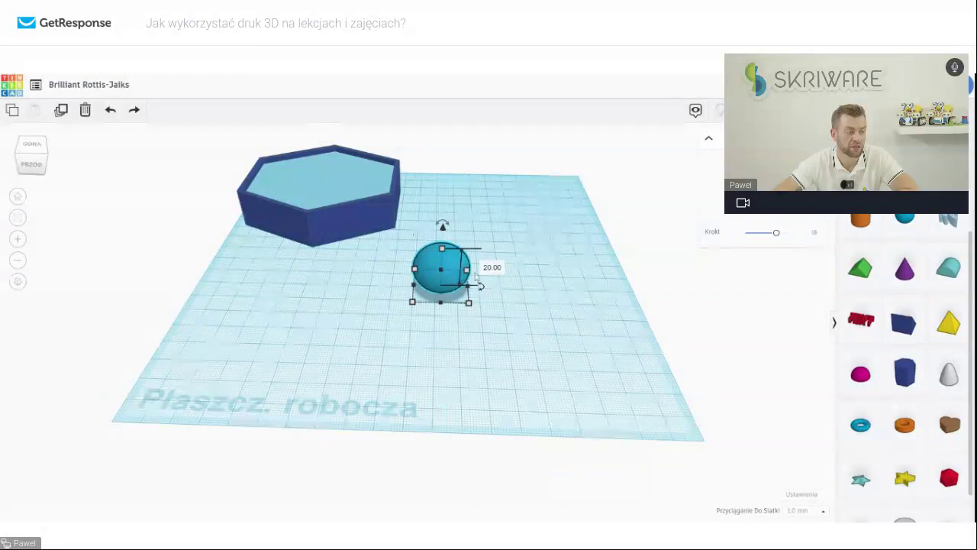
click(493, 268)
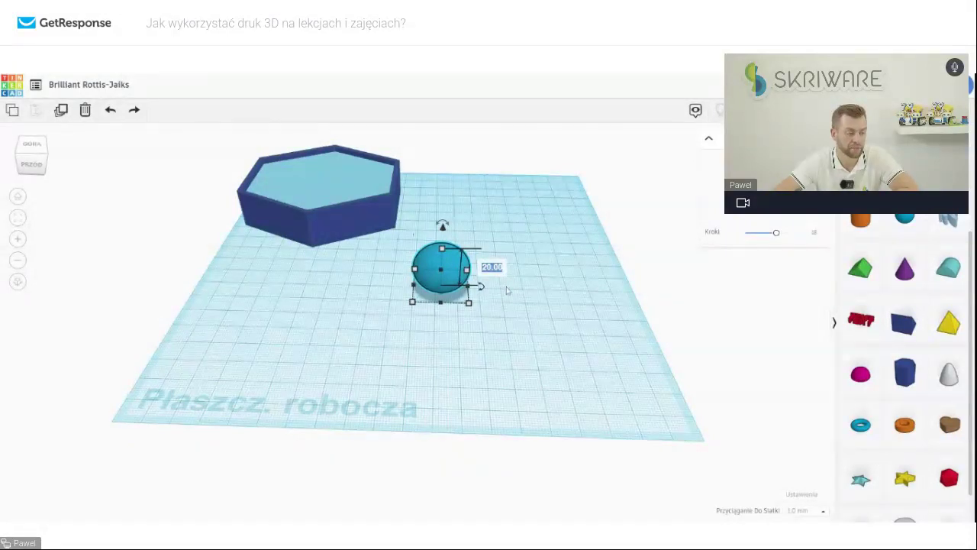
text(25)
key(Return)
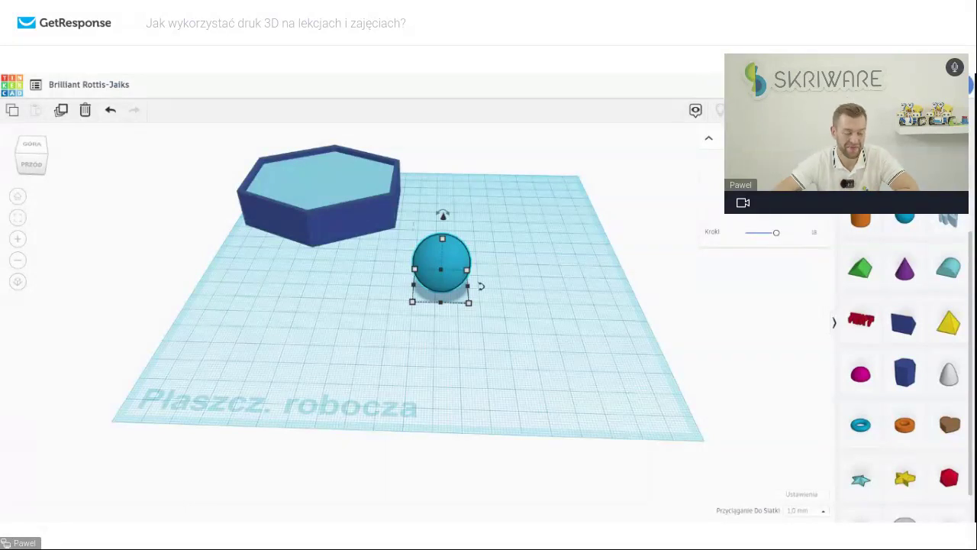
Move the sphere slightly to the right and back on the workplane, away from the hexagonal tray
click(557, 307)
right_drag(556, 308, 574, 319)
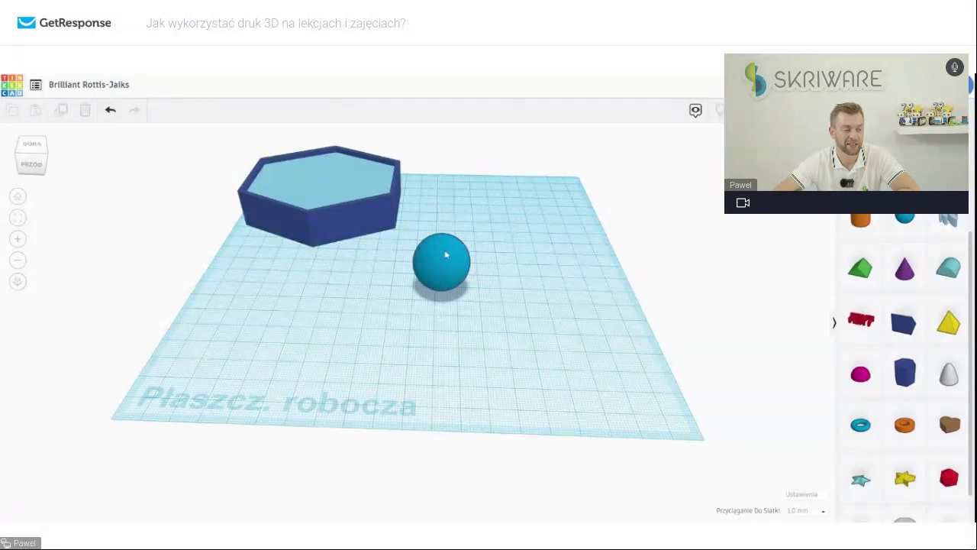
drag(446, 255, 469, 249)
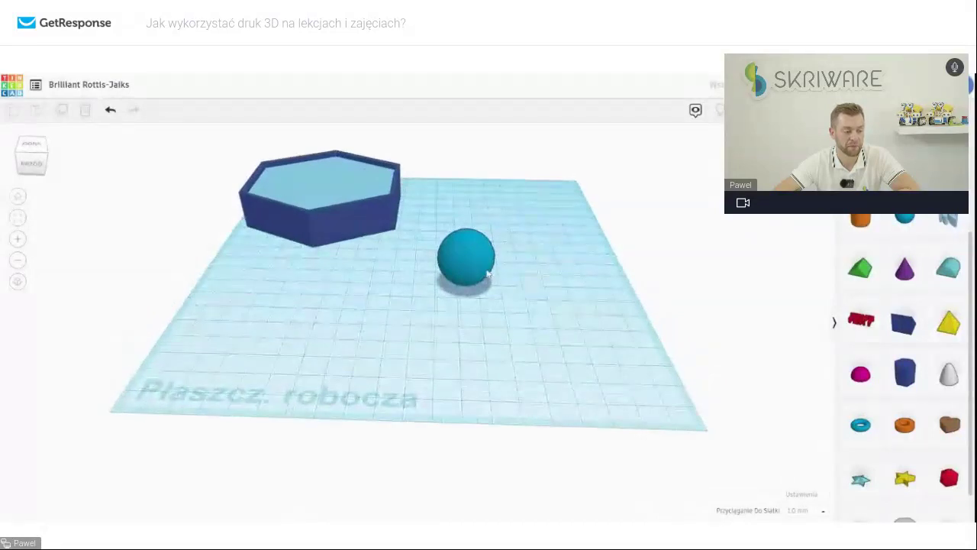
drag(487, 273, 494, 272)
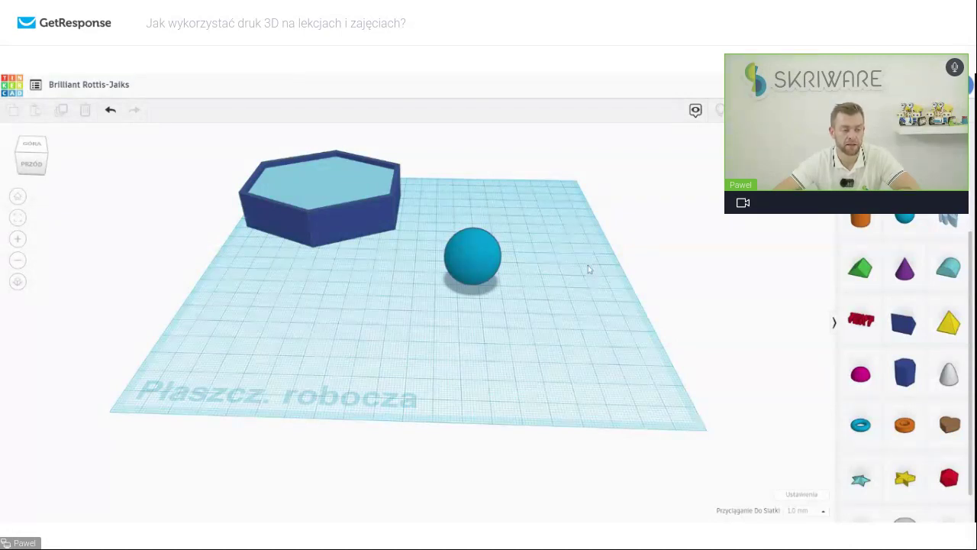
Place a red box to the right of the sphere and move it closer to the sphere
drag(588, 269, 567, 263)
click(578, 363)
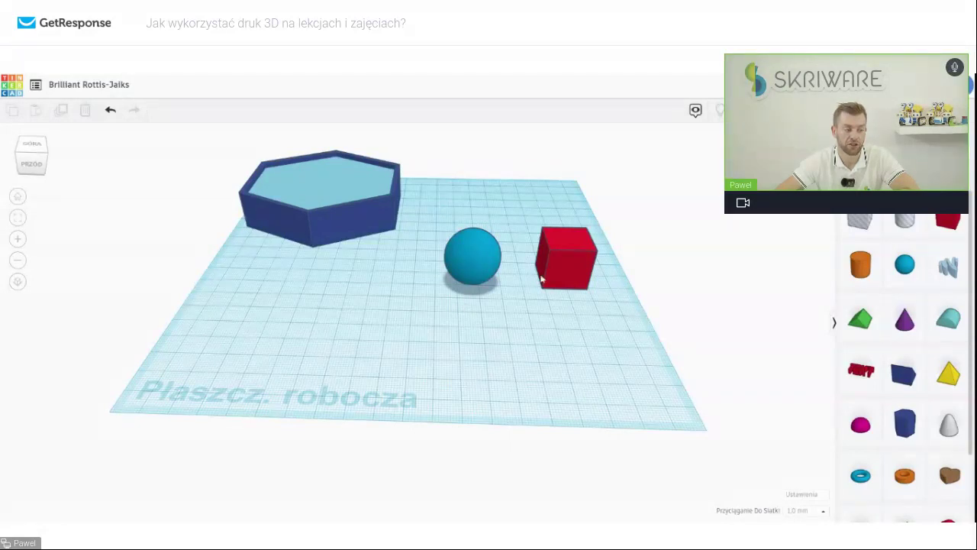
drag(540, 281, 533, 250)
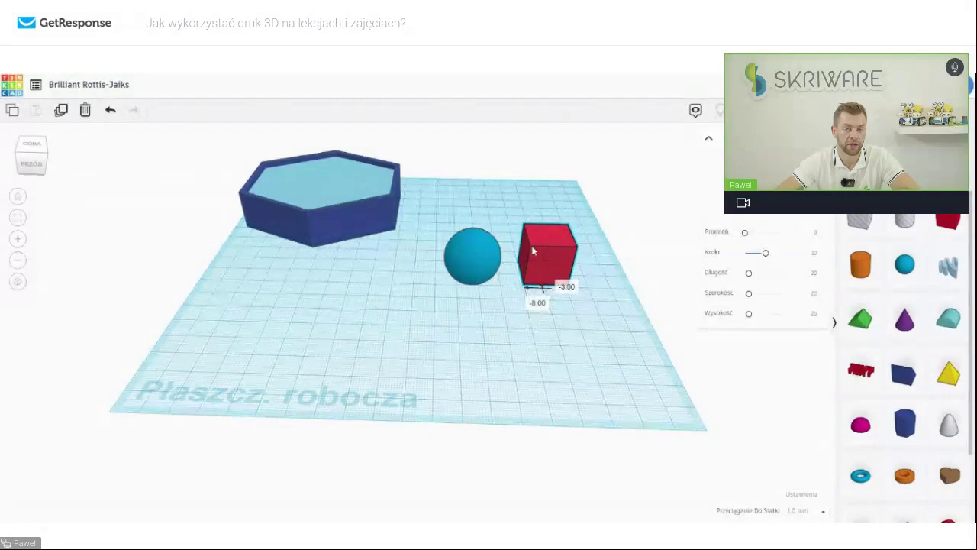
click(462, 310)
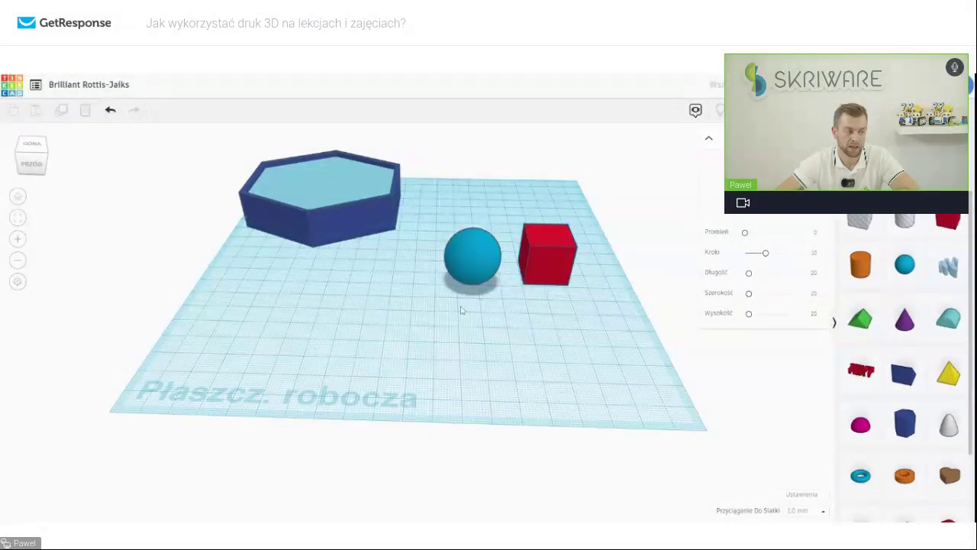
Select the sphere and the red box together and align their centres across both the width and the depth
click(479, 258)
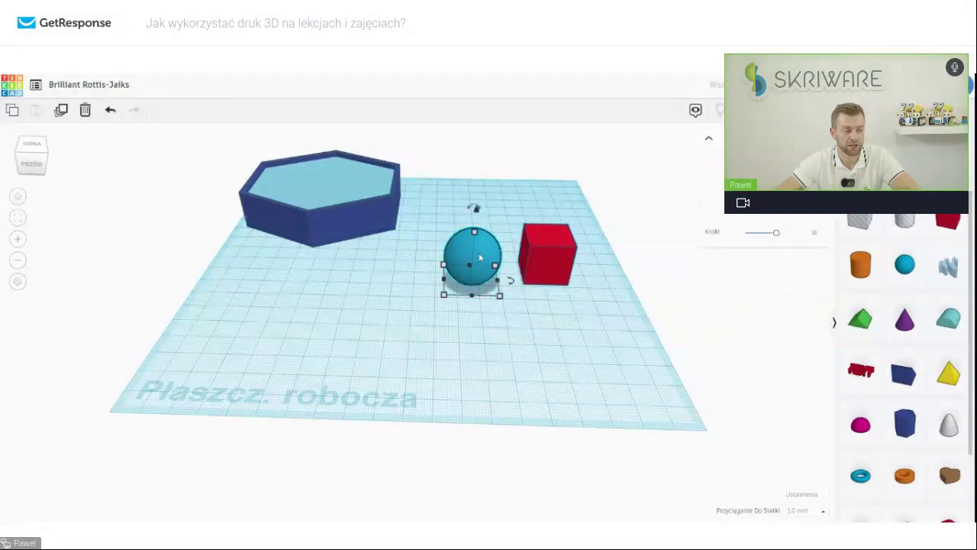
click(413, 304)
drag(443, 295, 595, 219)
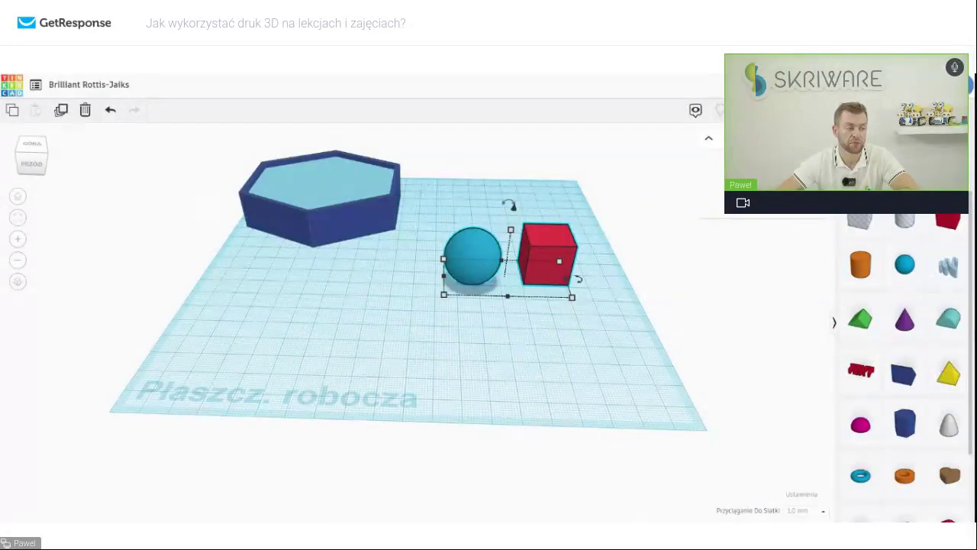
key(l)
click(509, 306)
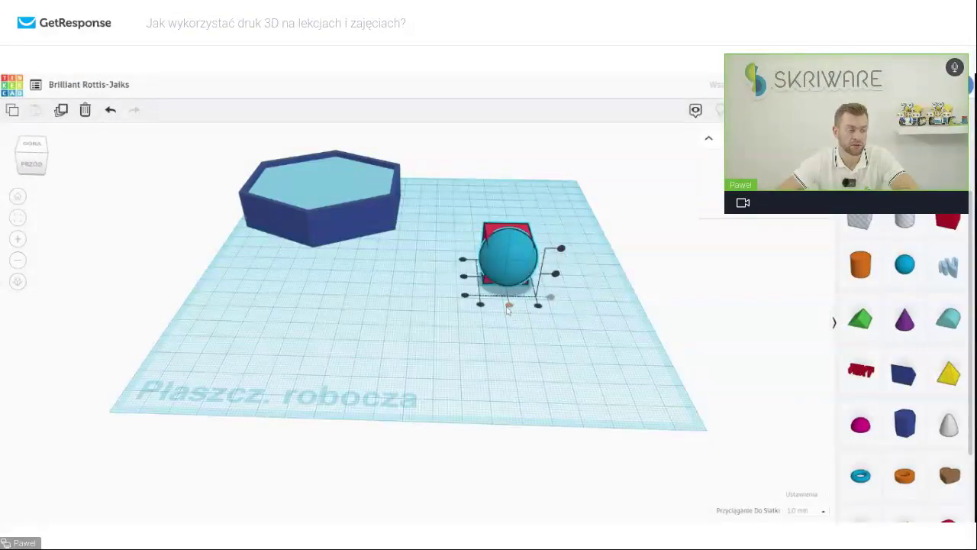
click(463, 276)
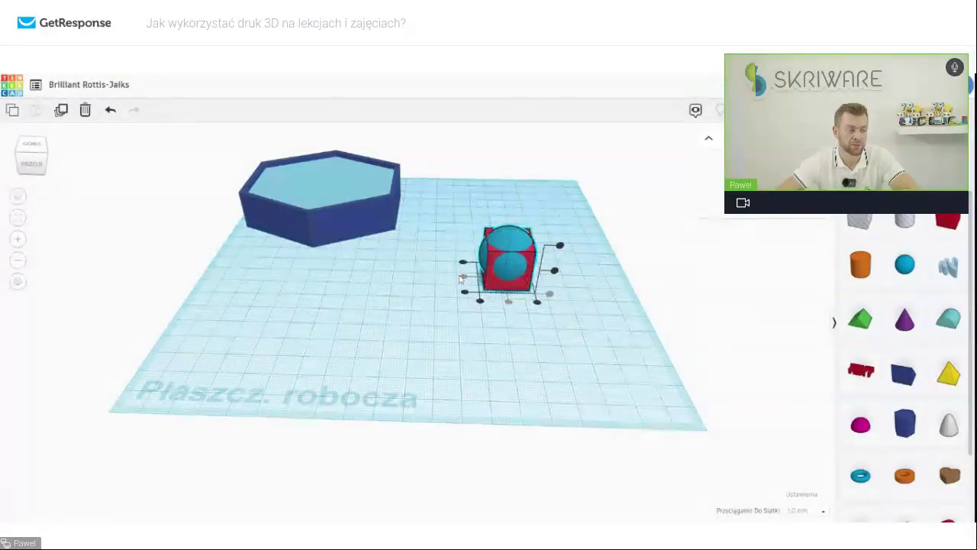
Align the tops and right sides of the sphere and the red box
click(559, 245)
click(538, 302)
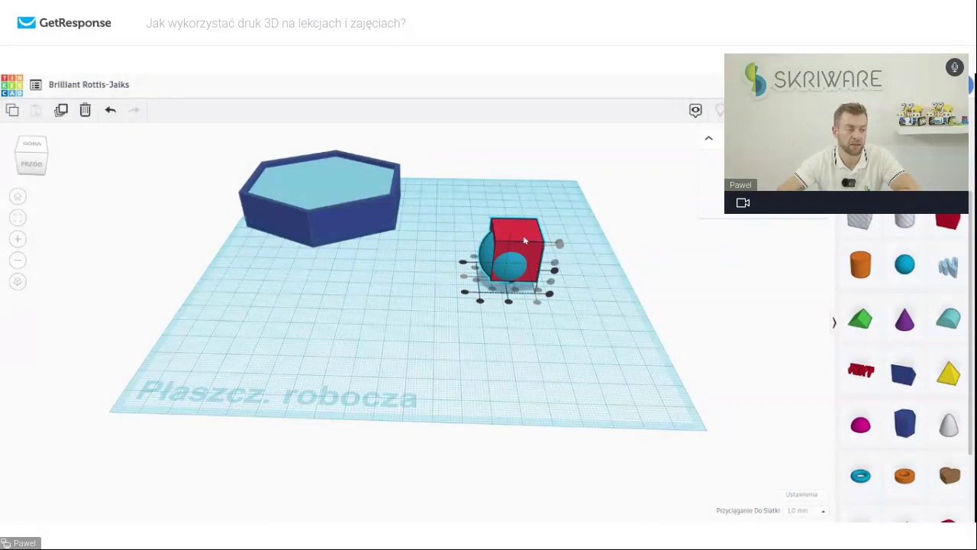
key(Escape)
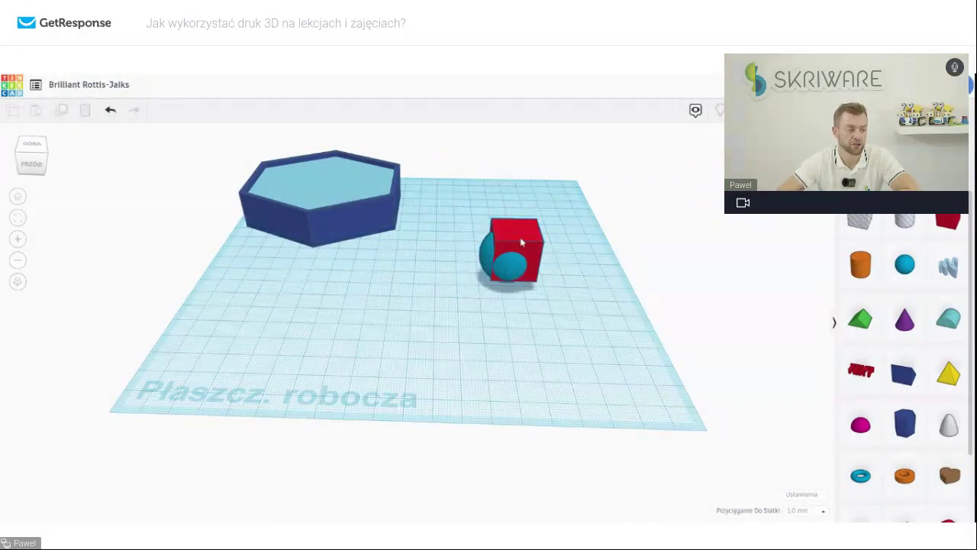
Separate the overlapping shapes so that the red box stands just to the right of the sphere
drag(521, 243, 584, 242)
drag(508, 260, 465, 258)
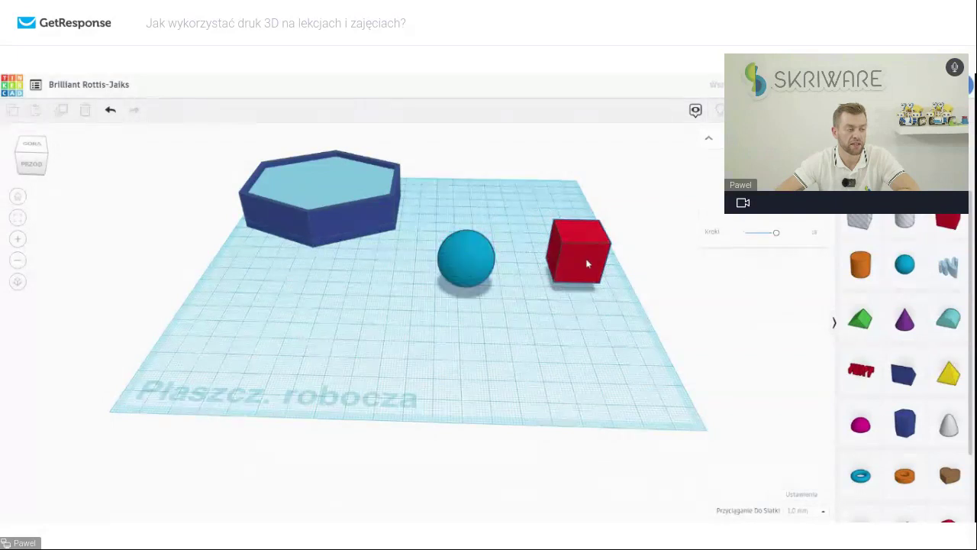
drag(587, 264, 542, 256)
click(560, 332)
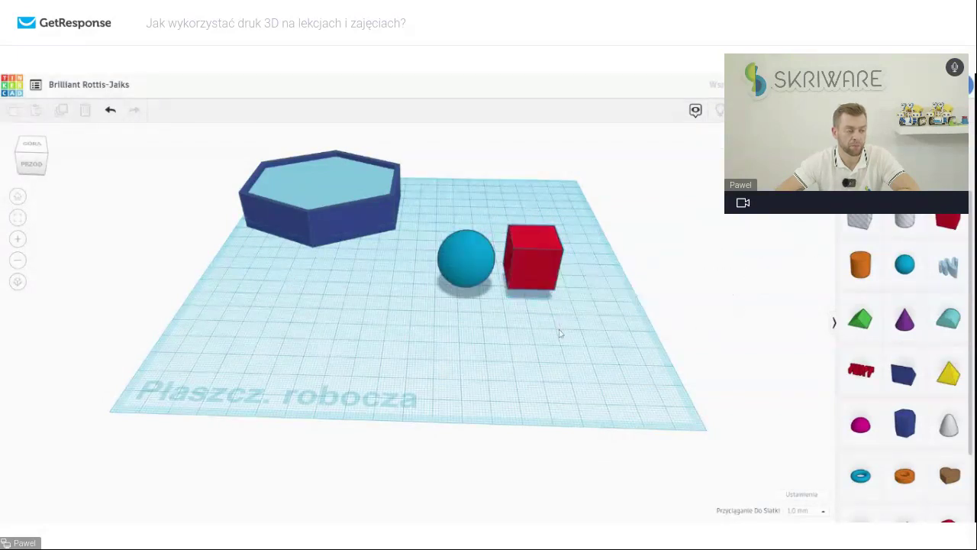
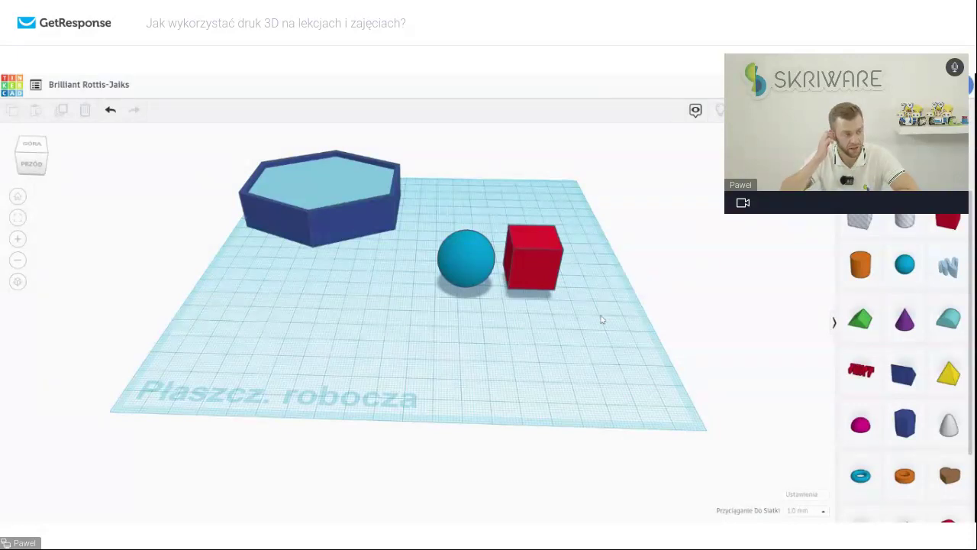
Slide the red box into the sphere, then move it back out to the right with a small gap
drag(526, 261, 500, 259)
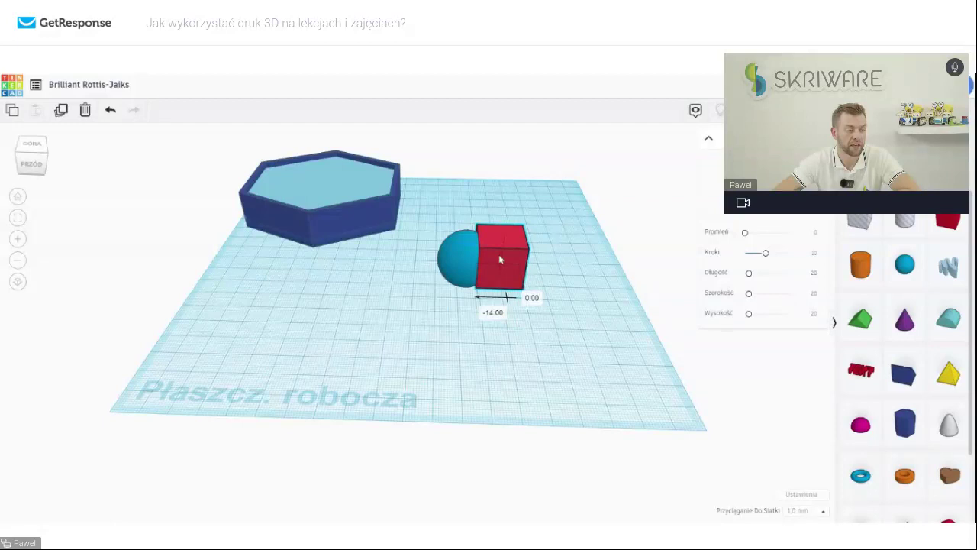
drag(500, 260, 572, 265)
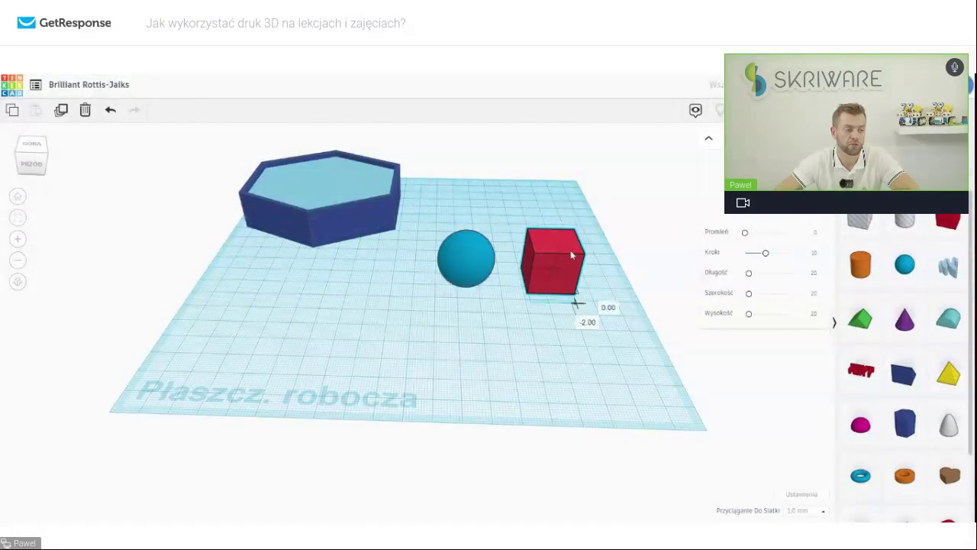
drag(569, 249, 554, 245)
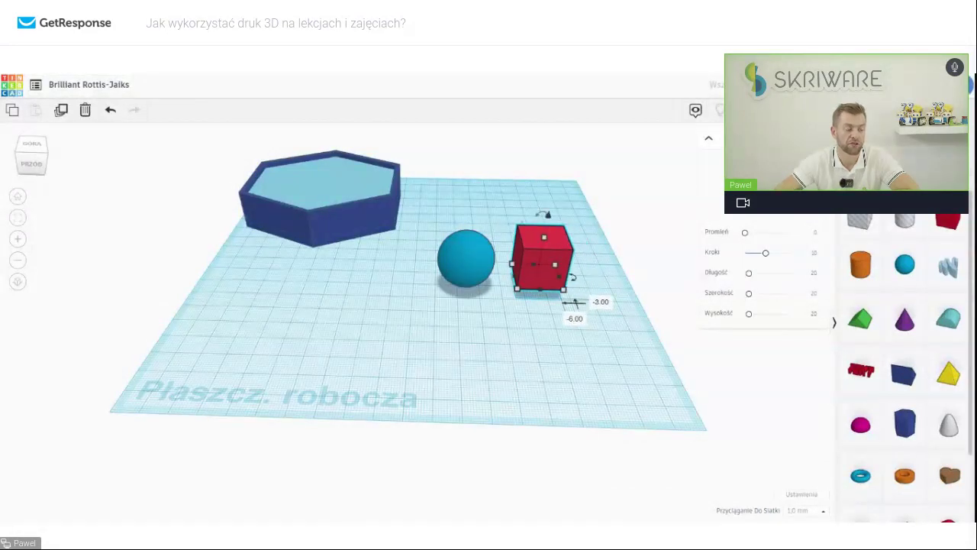
click(543, 357)
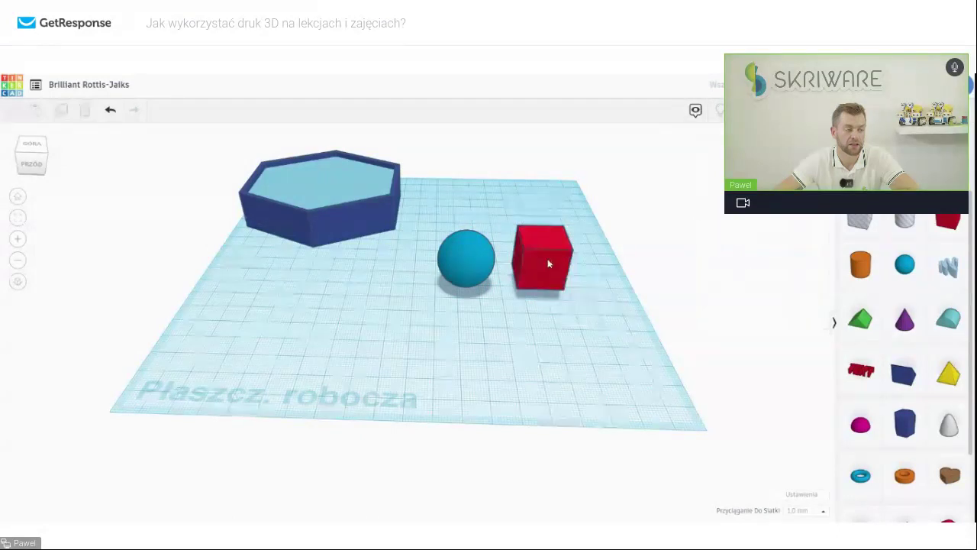
Set the red box's width, depth and height to 25 mm each and move it close beside the sphere
click(543, 257)
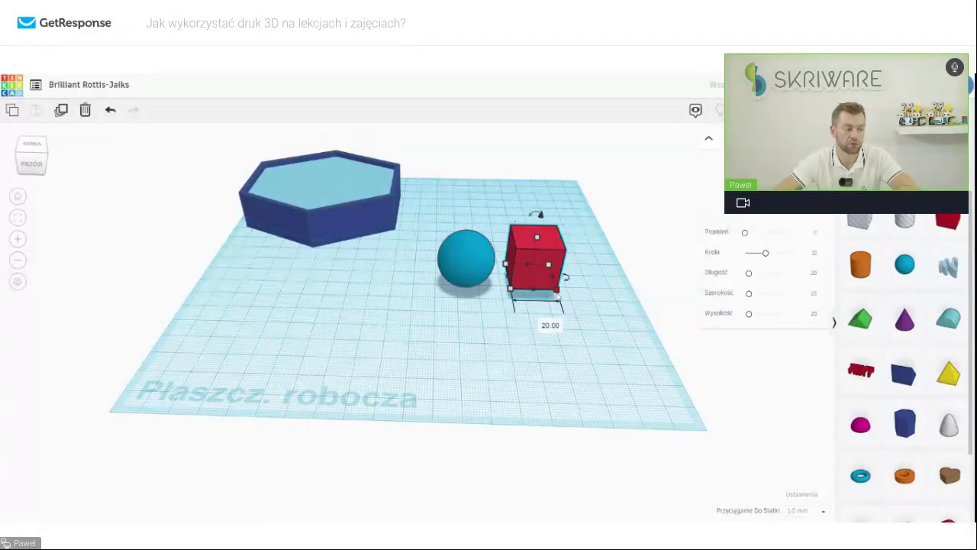
click(542, 321)
text(25)
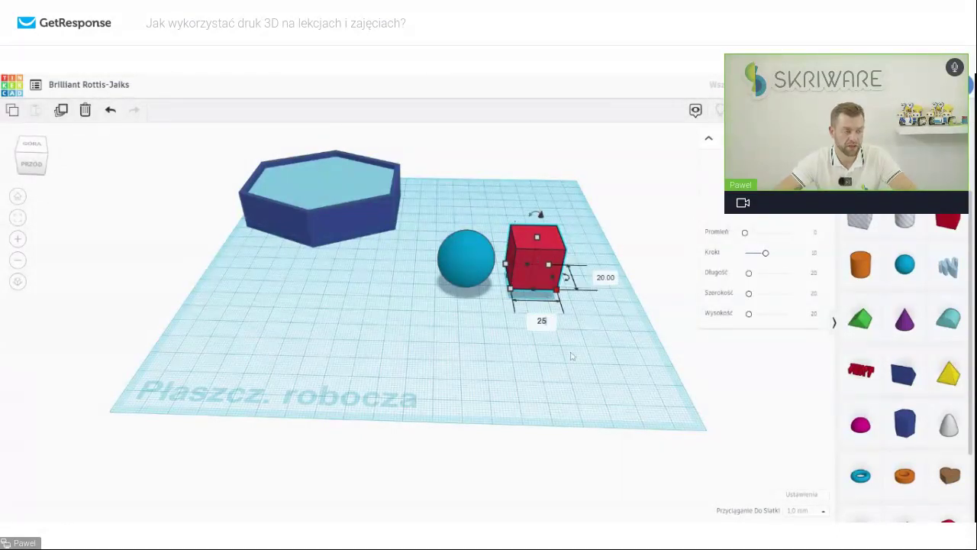
key(Tab)
text(25)
key(Return)
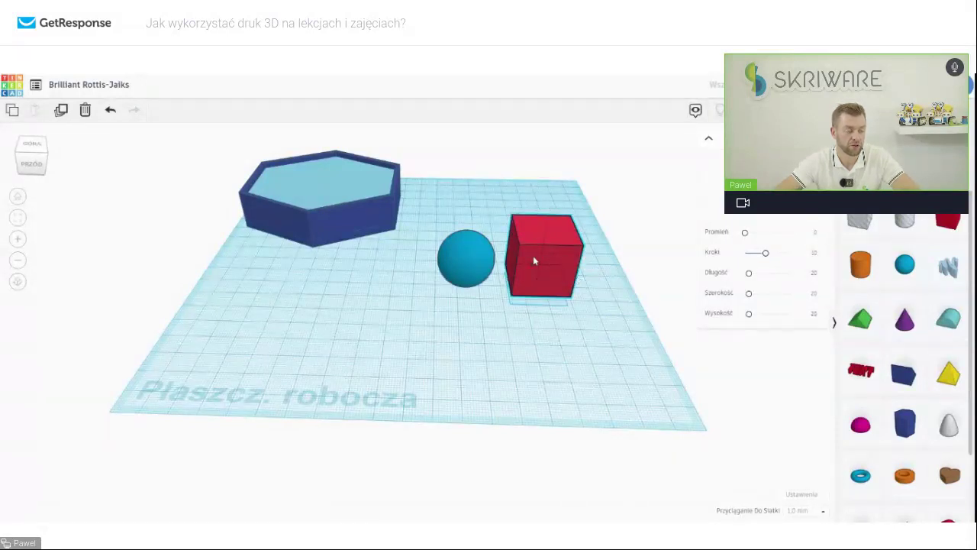
drag(533, 261, 523, 252)
click(596, 375)
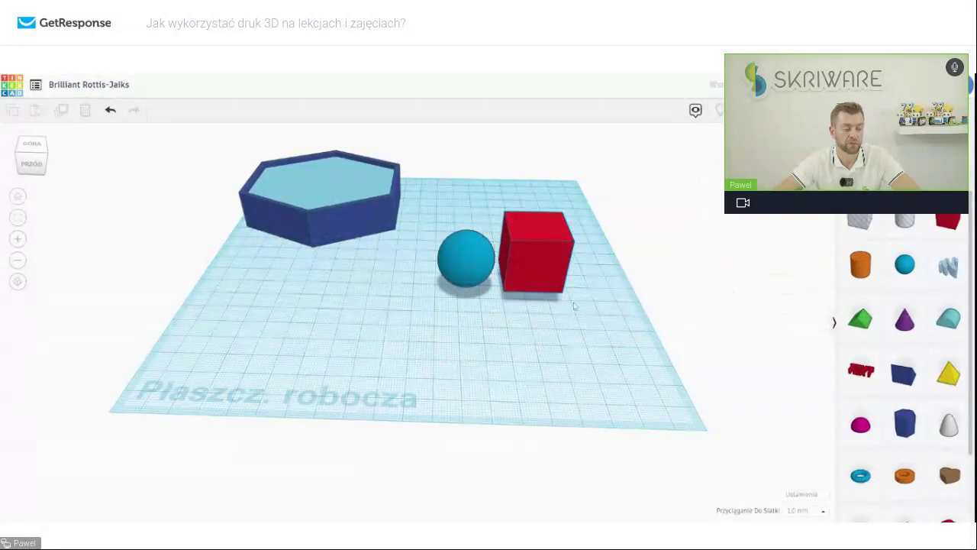
Move the red box farther right of the sphere and set its height and width to 12.5 mm each
click(541, 260)
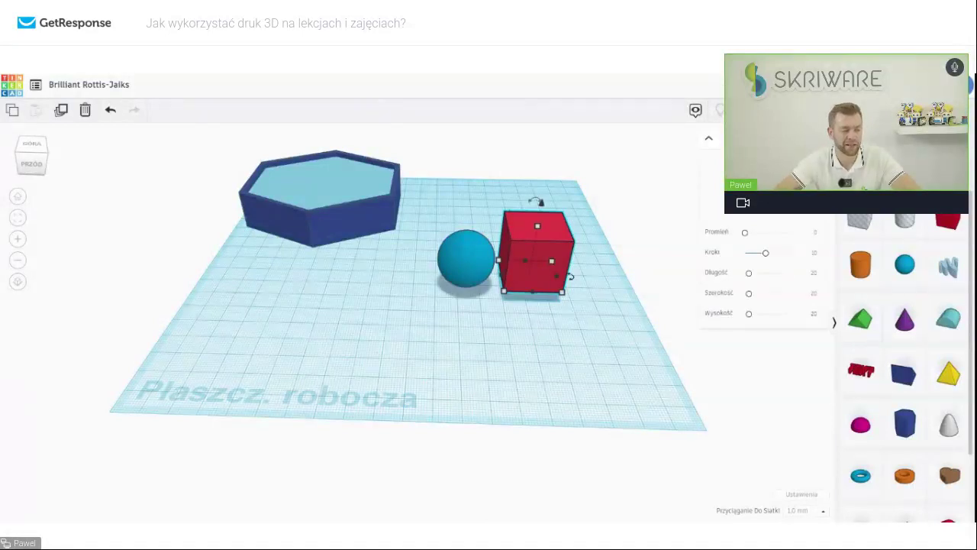
drag(526, 246, 555, 271)
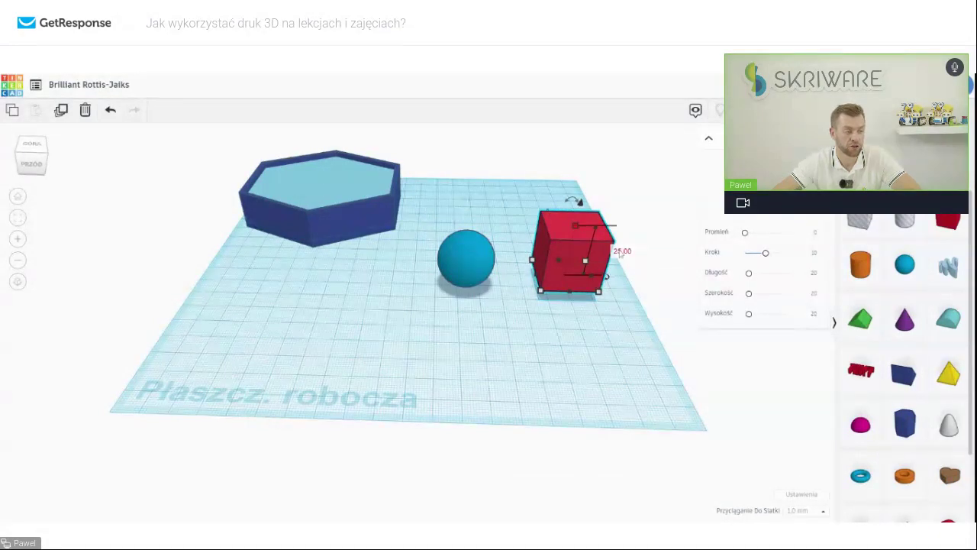
click(622, 255)
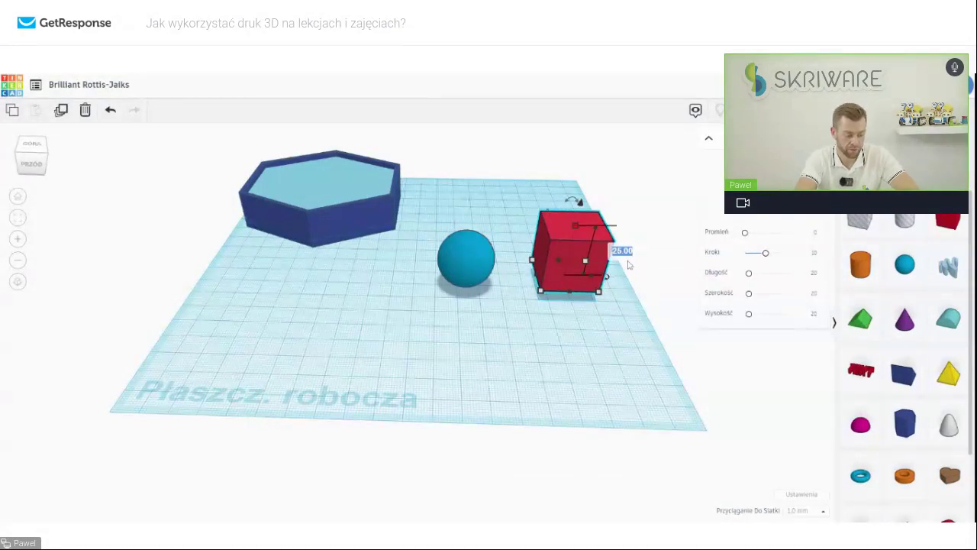
text(12.5)
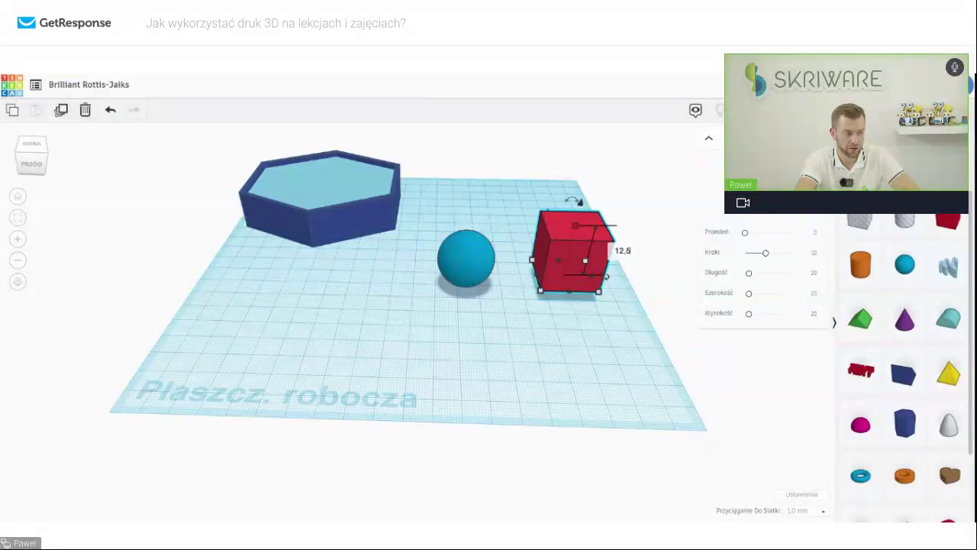
key(Return)
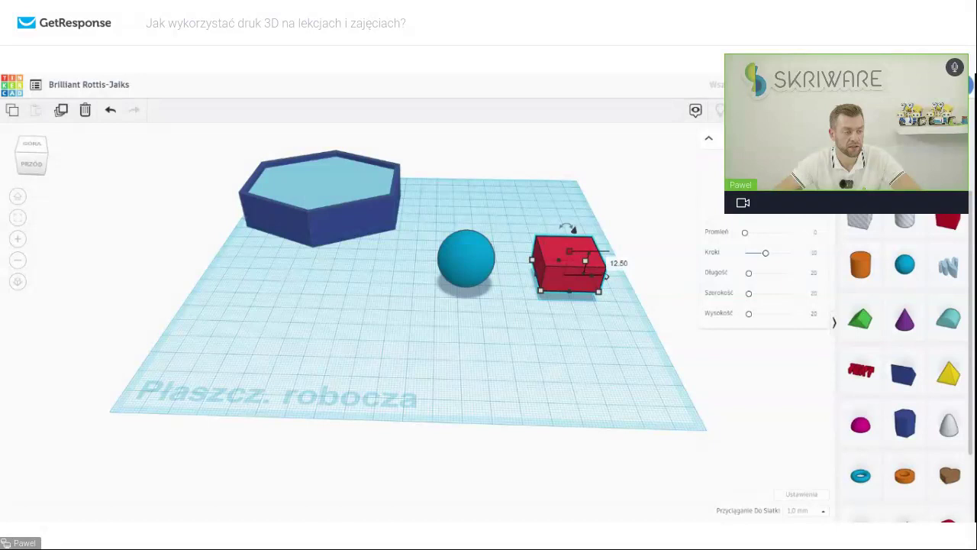
click(580, 323)
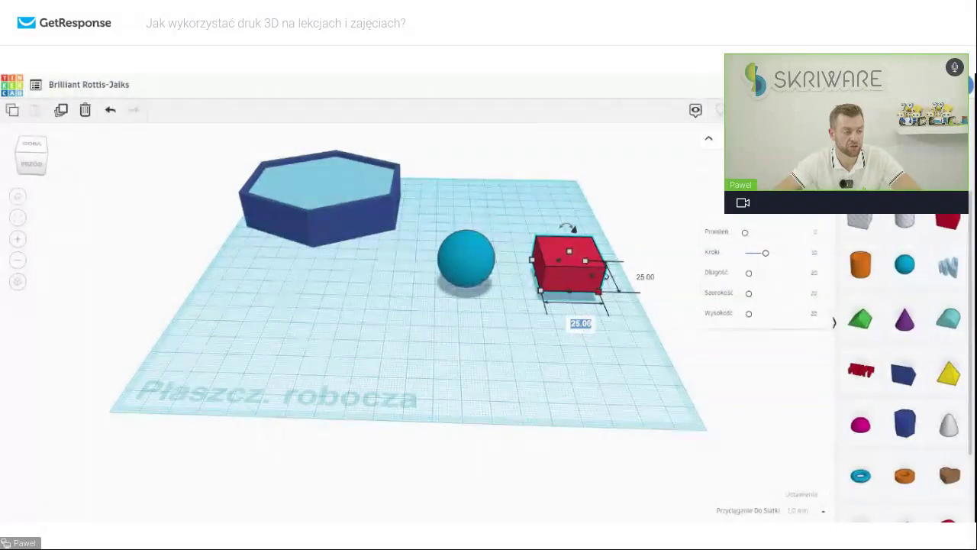
text(12.5)
key(Return)
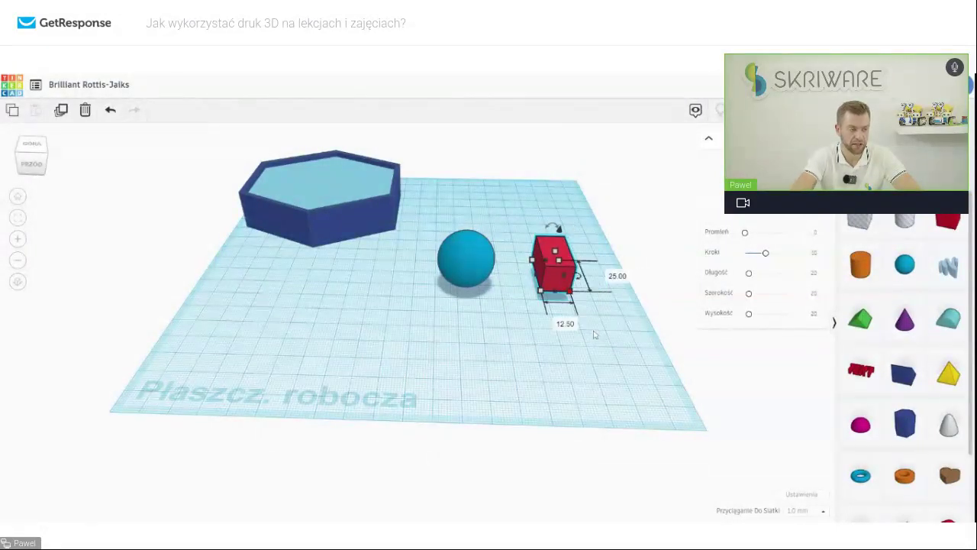
click(614, 332)
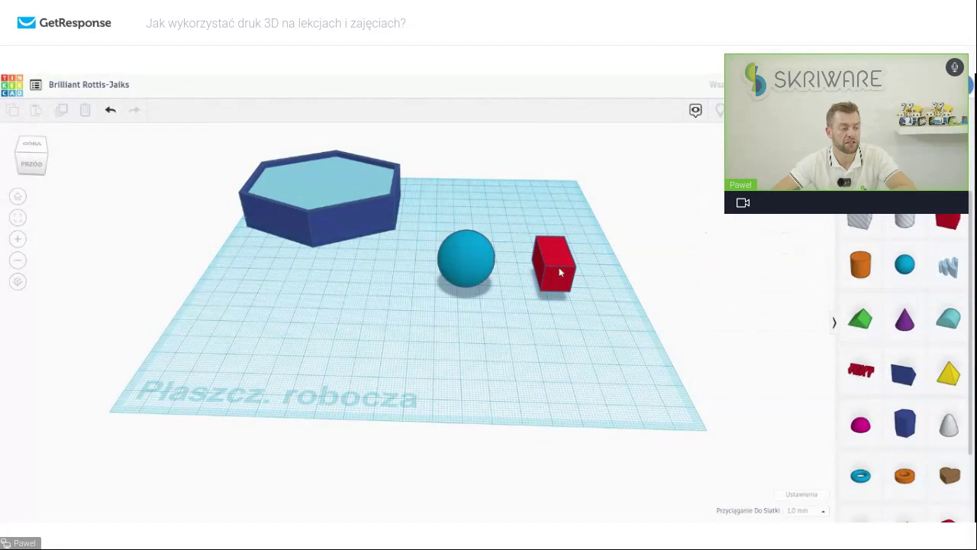
Move the red box back toward the sphere, leaving a small gap between them
drag(562, 273, 535, 271)
click(577, 375)
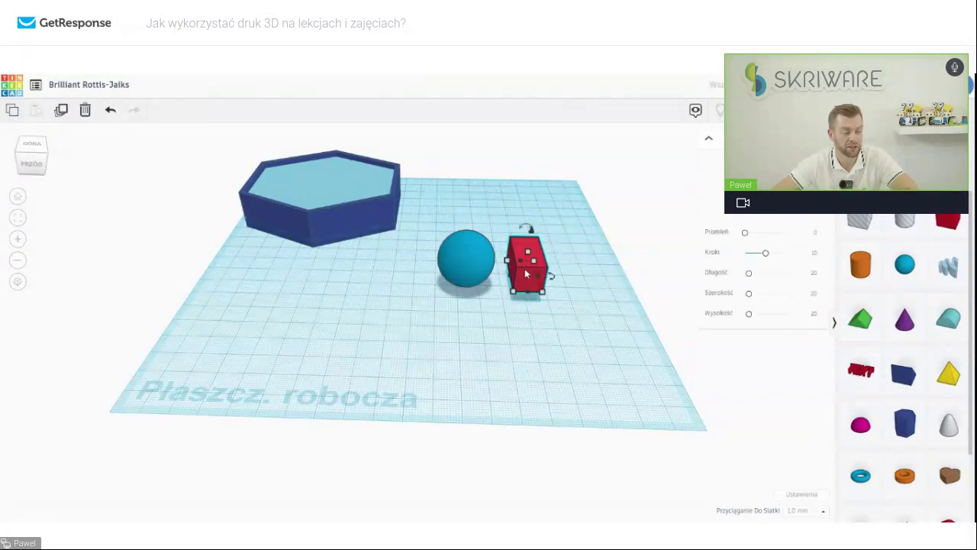
right_drag(585, 316, 557, 348)
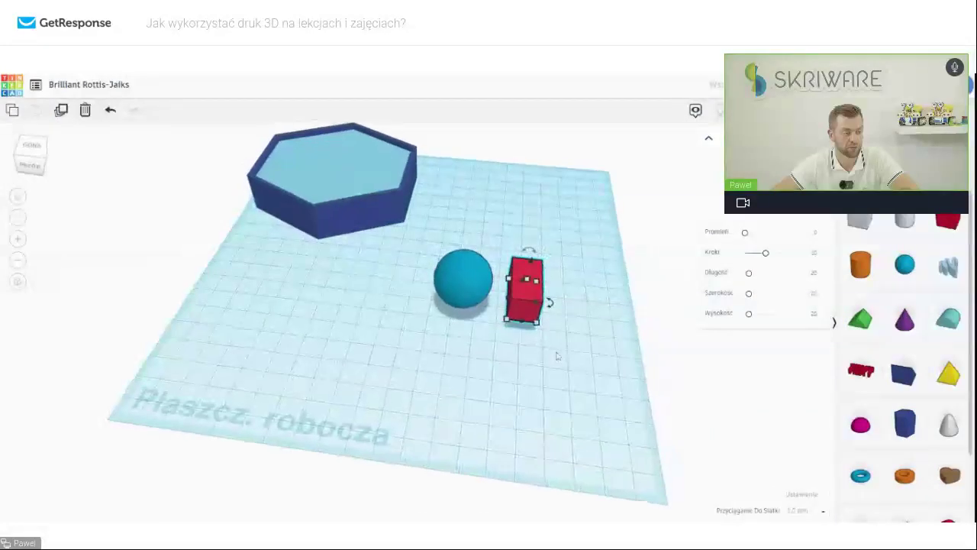
click(557, 349)
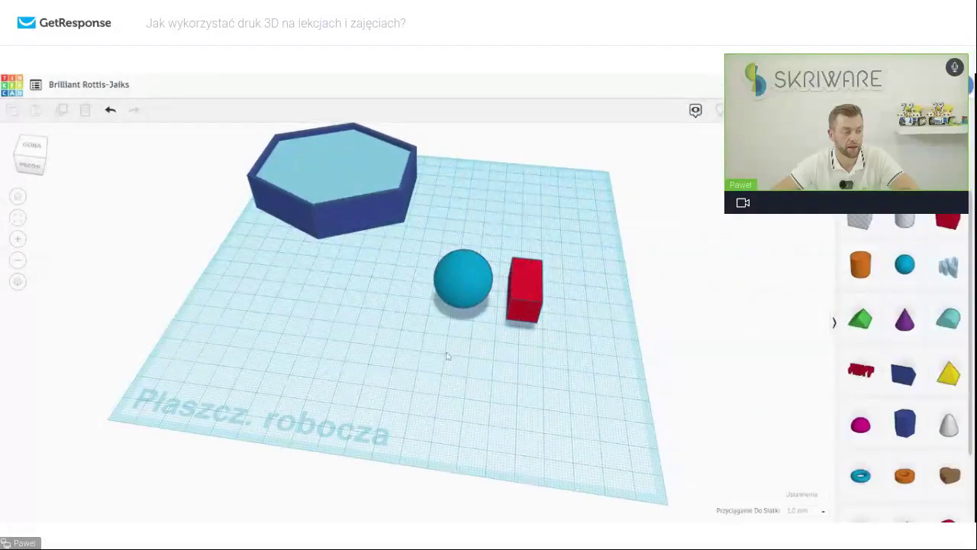
right_drag(449, 356, 506, 332)
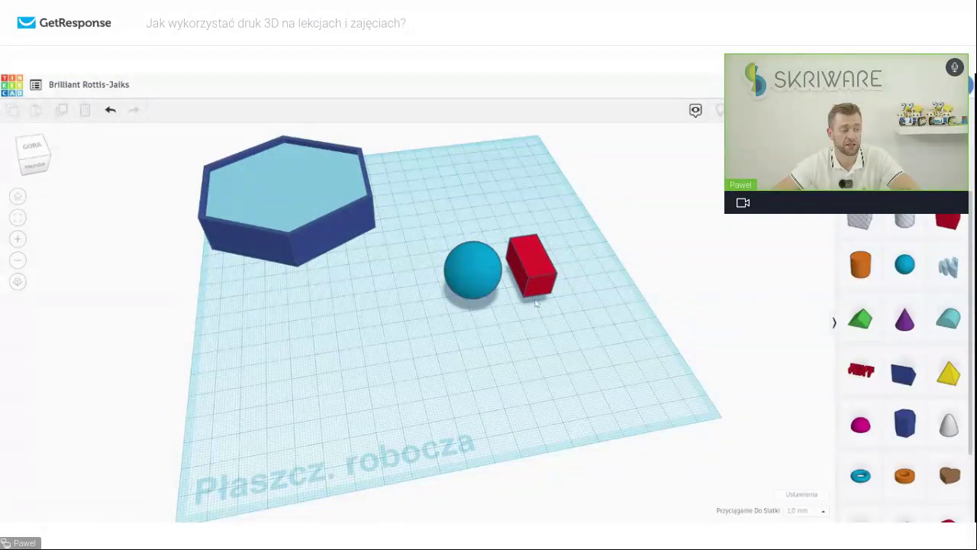
right_drag(570, 344, 541, 262)
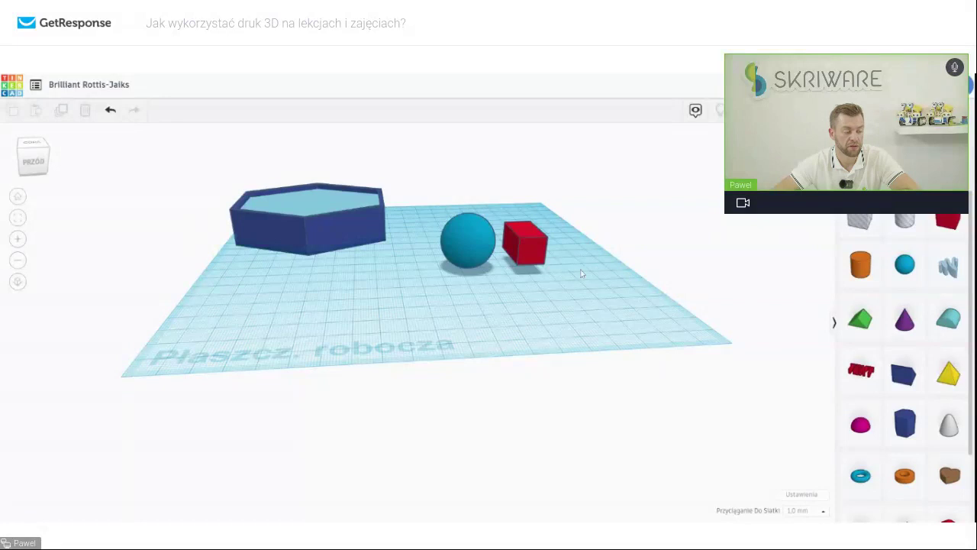
right_drag(580, 274, 563, 306)
Align the tops and right sides of the sphere and the narrowed red box
mouse_move(550, 301)
mouse_down()
mouse_move(488, 276)
mouse_move(432, 212)
mouse_up()
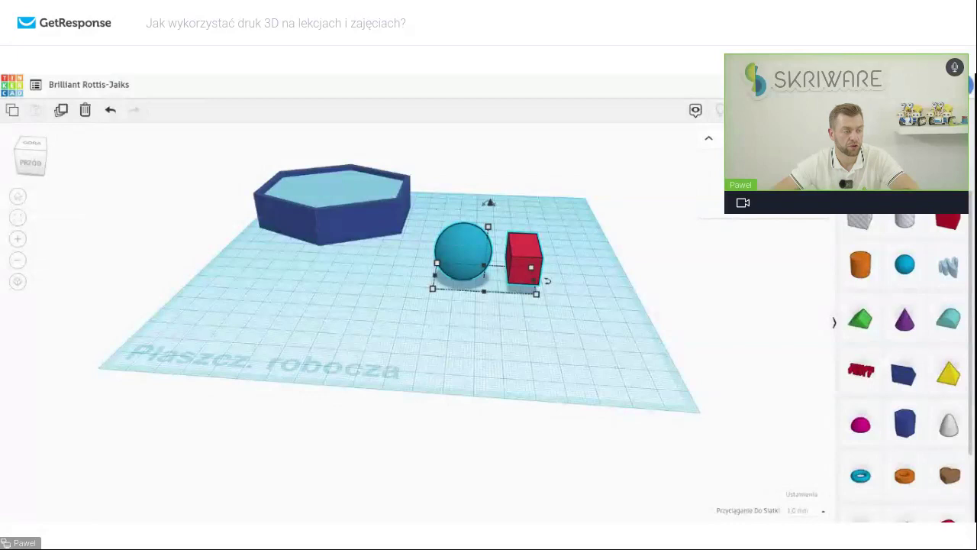
key(l)
click(488, 291)
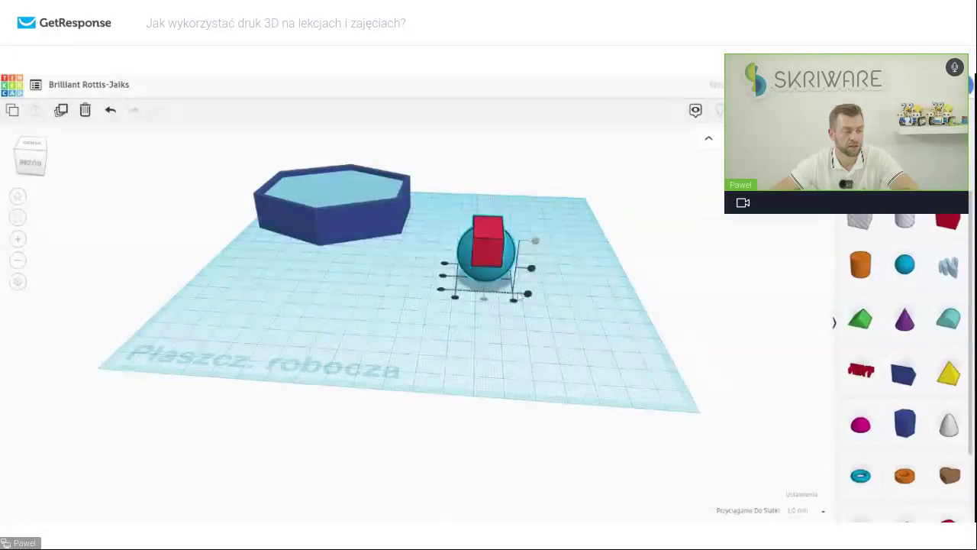
click(517, 303)
click(612, 307)
right_drag(613, 307, 551, 300)
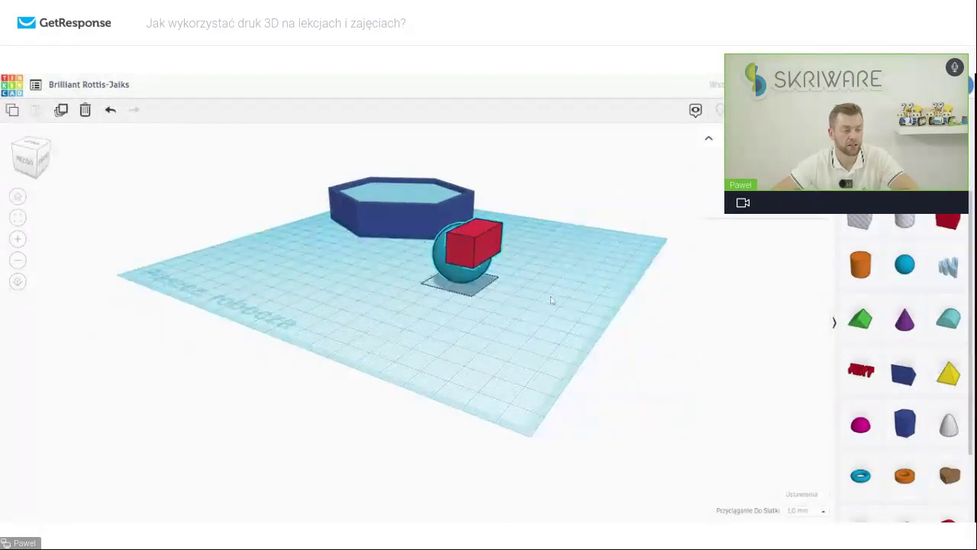
right_drag(551, 300, 510, 254)
click(616, 298)
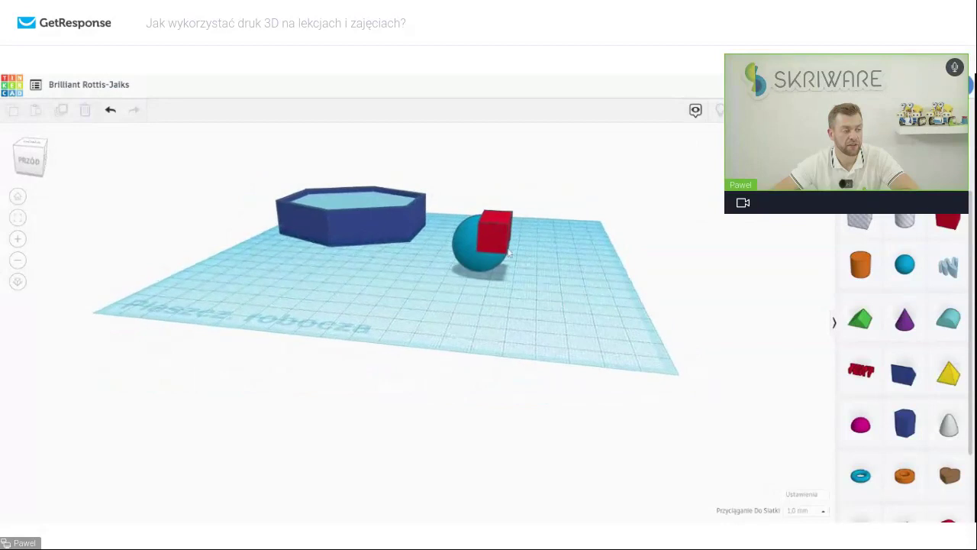
right_drag(464, 301, 648, 471)
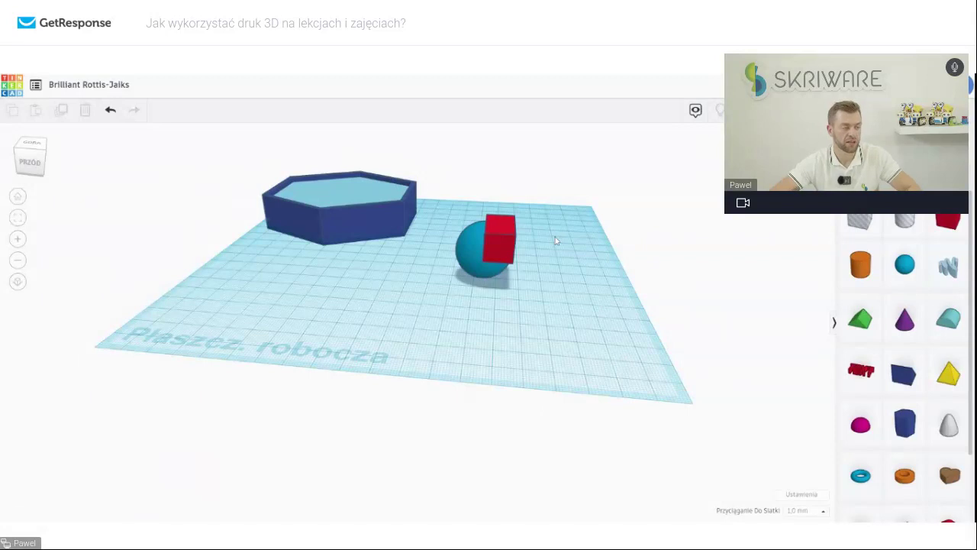
Pull the red box out to the front right of the sphere and lower it toward the workplane
drag(518, 248, 565, 267)
drag(561, 220, 552, 255)
click(567, 342)
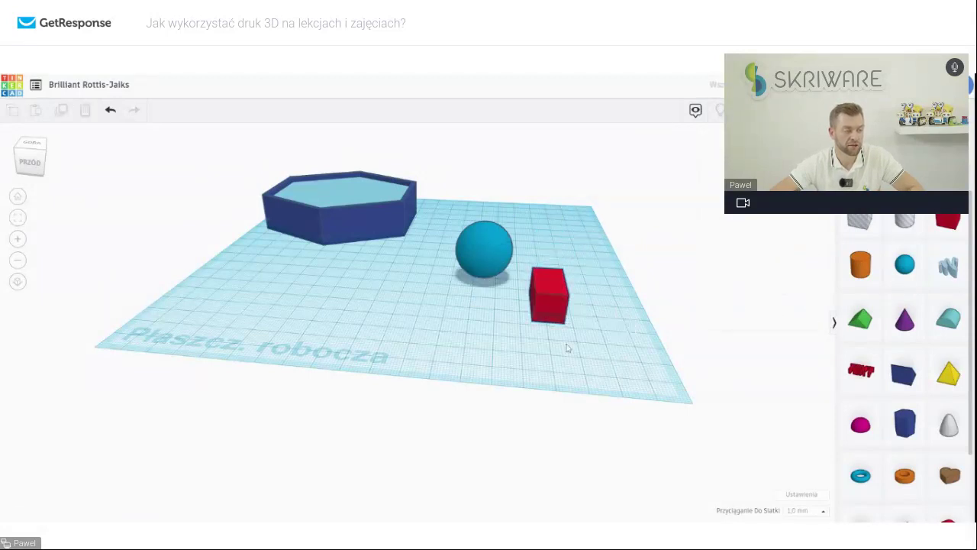
Align the sphere and the red box at their right sides and tops, and centre them in depth
drag(567, 342, 490, 204)
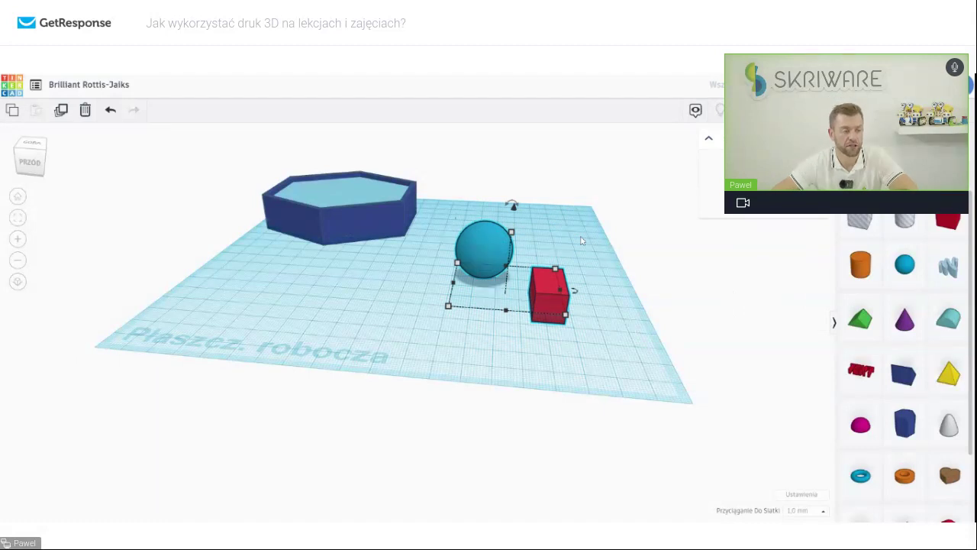
key(l)
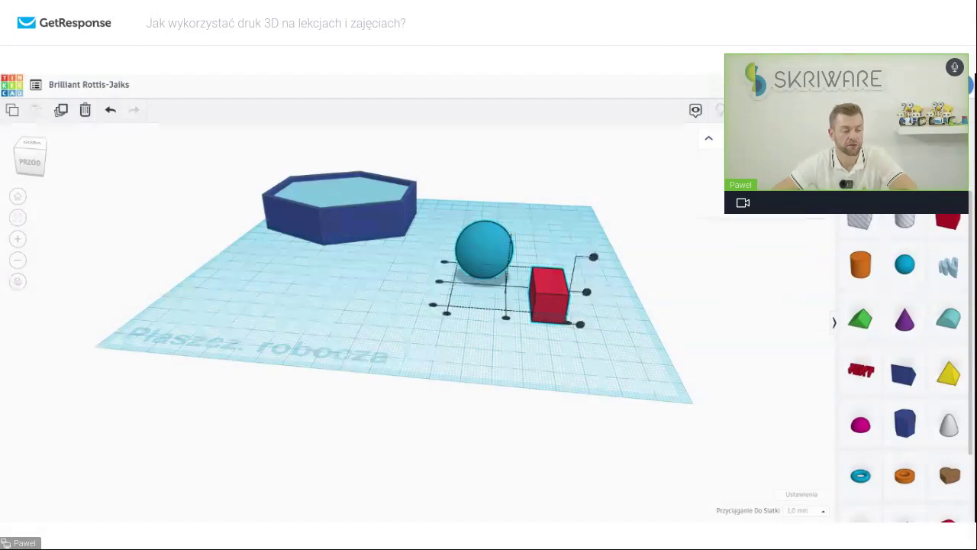
click(505, 317)
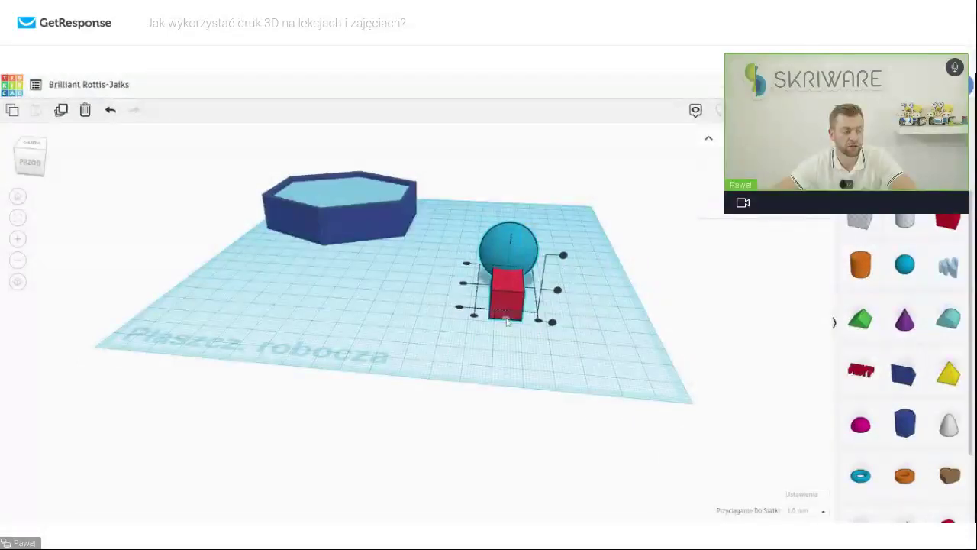
click(551, 322)
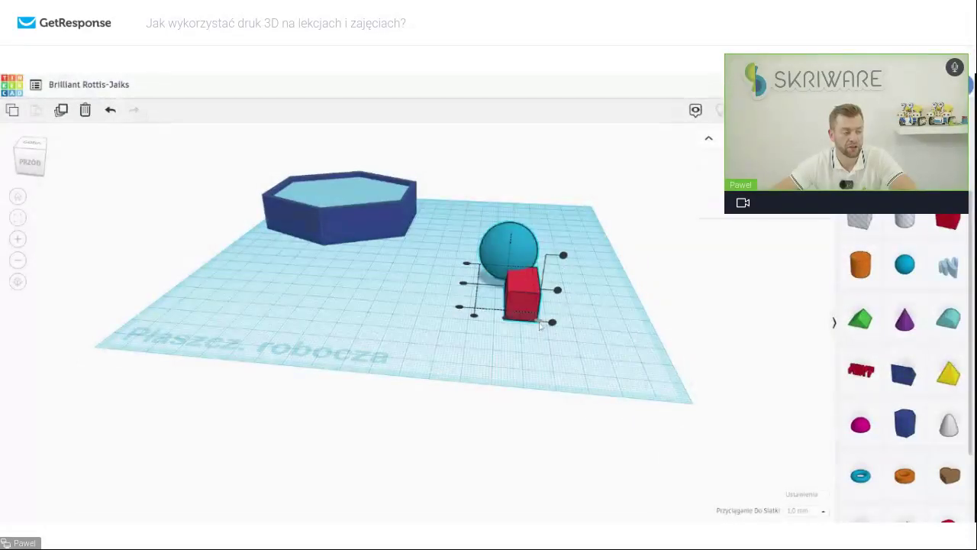
click(563, 255)
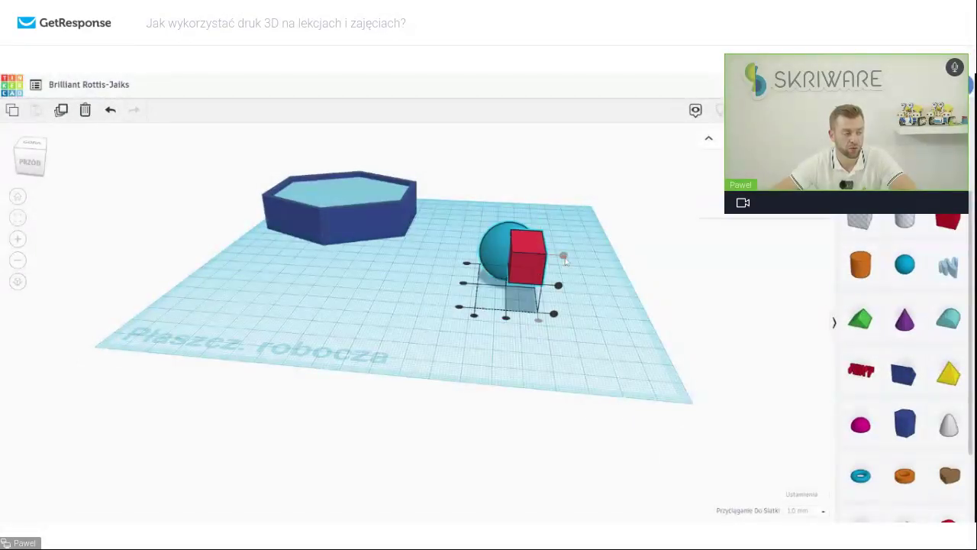
click(464, 285)
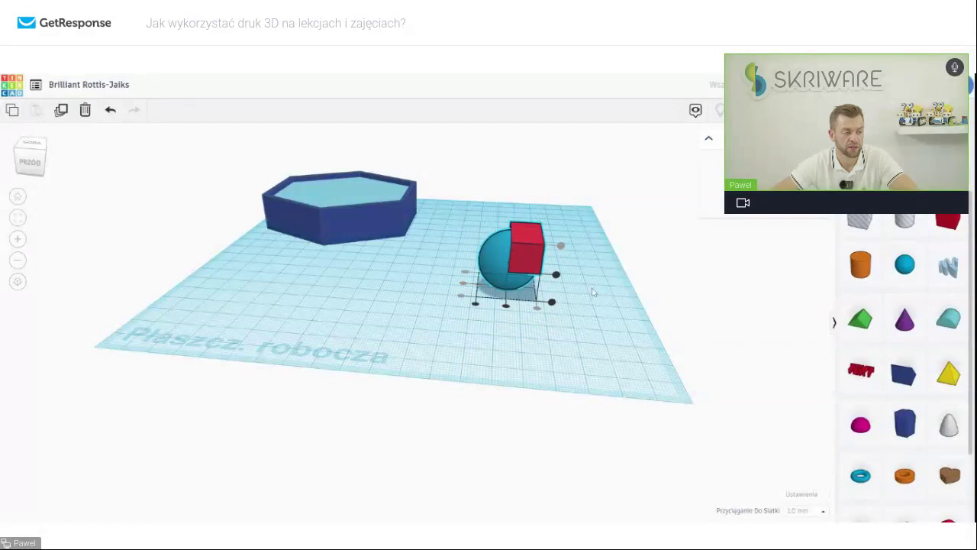
click(614, 290)
right_drag(615, 291, 551, 295)
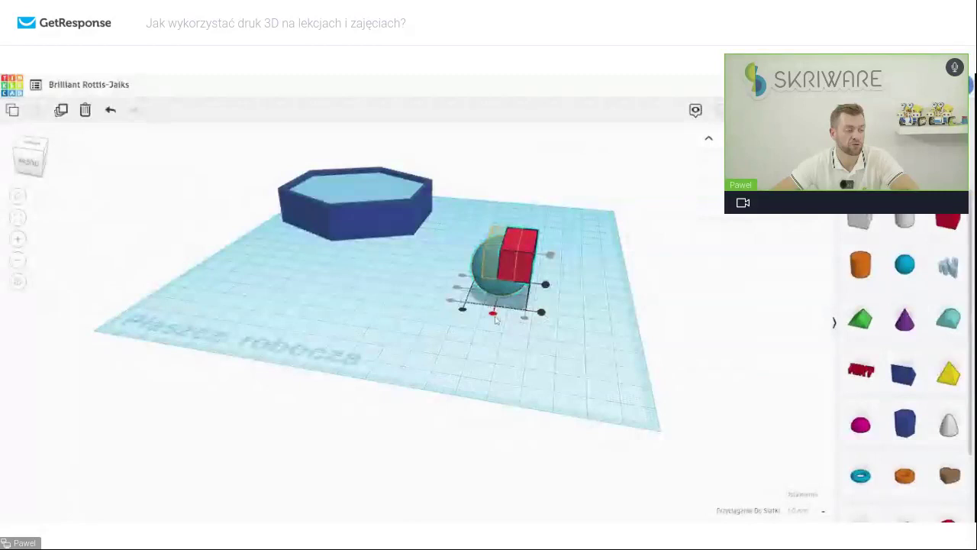
right_drag(495, 320, 578, 323)
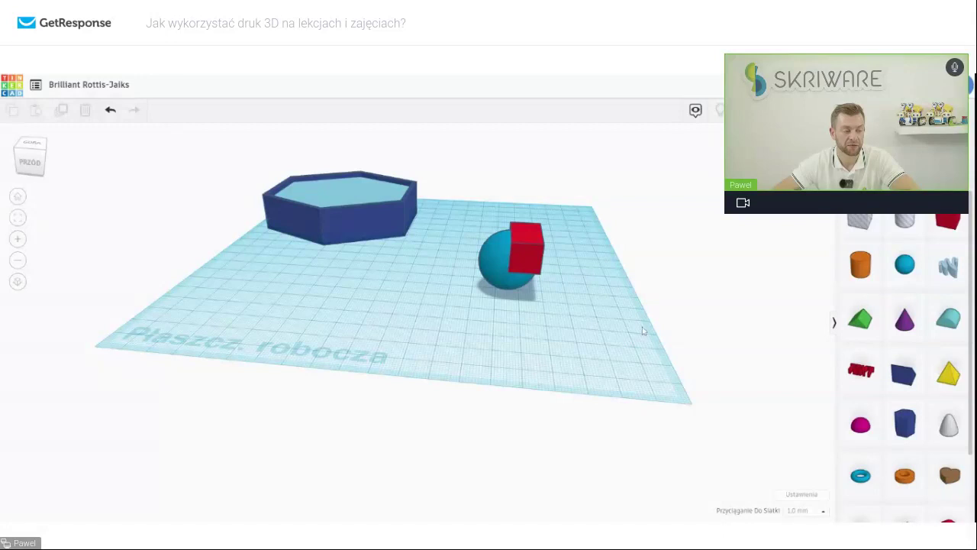
Turn the red box overlapping the sphere into a hole
mouse_move(645, 331)
right_down()
mouse_move(633, 334)
mouse_move(654, 343)
right_up()
click(535, 269)
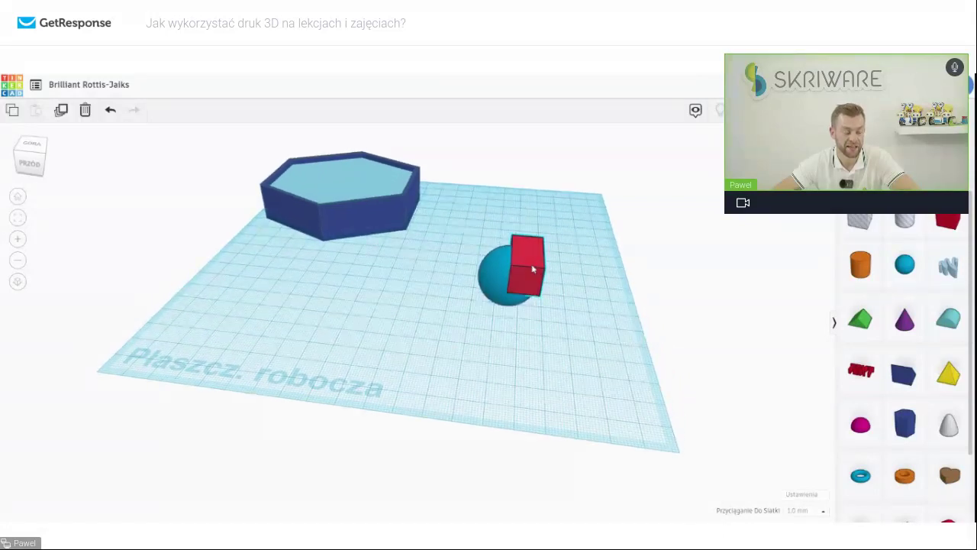
right_drag(620, 269, 517, 267)
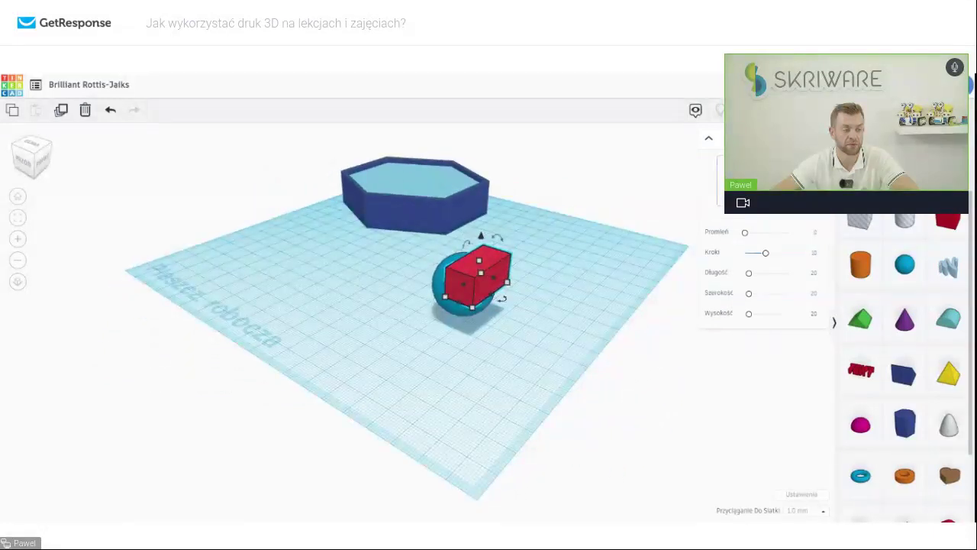
key(h)
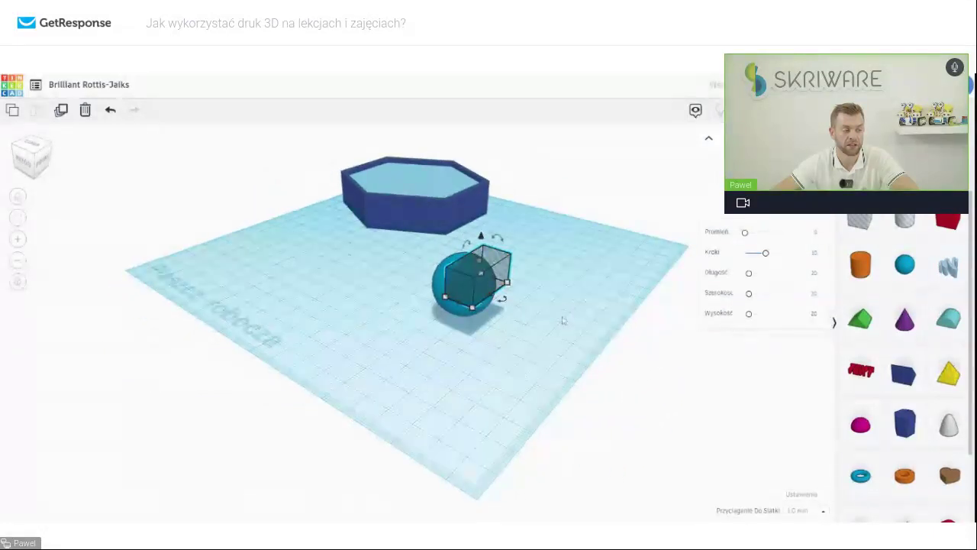
click(562, 320)
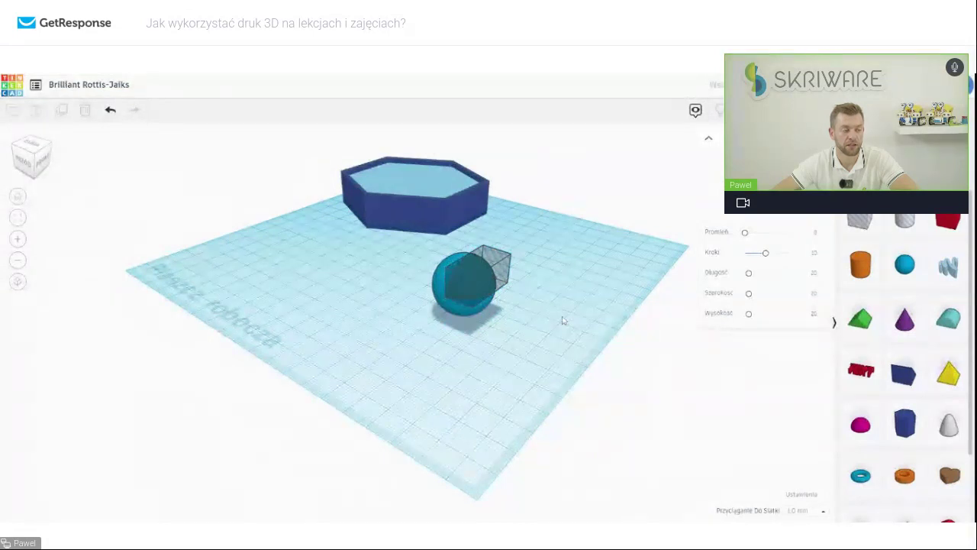
Group the sphere with the box-shaped hole to cut the upper right quarter out of the sphere
right_drag(562, 321, 469, 207)
drag(469, 207, 567, 300)
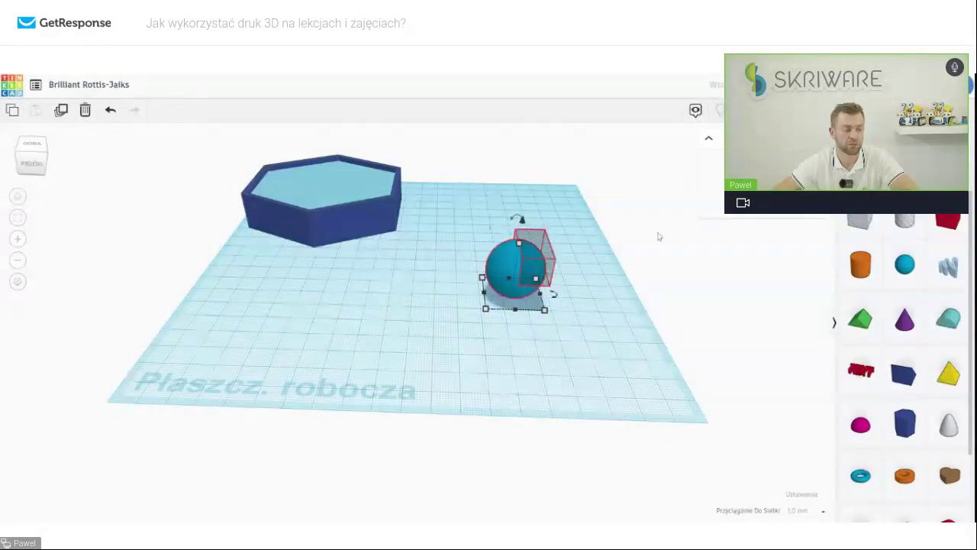
key(ctrl+g)
right_drag(656, 234, 602, 308)
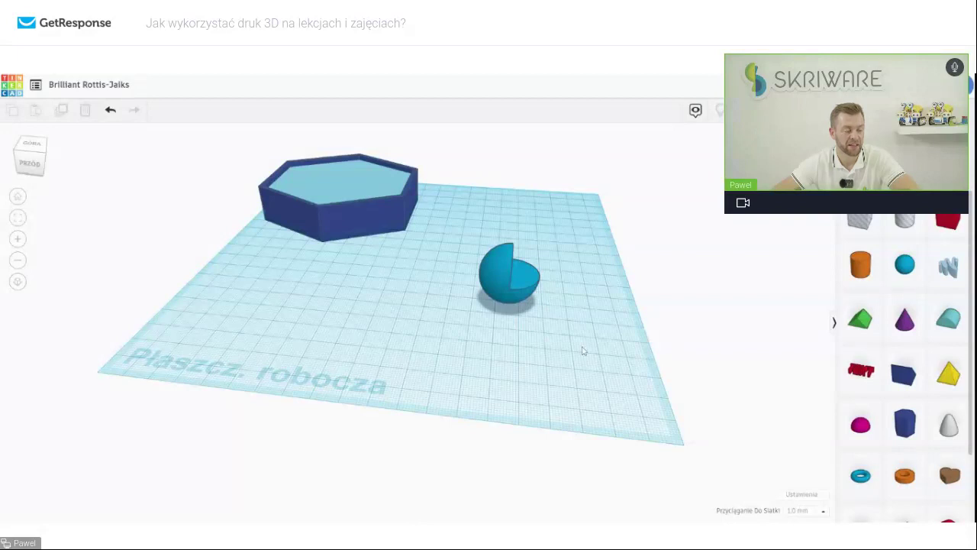
Move the cut sphere a short distance left on the workplane
right_drag(575, 339, 501, 292)
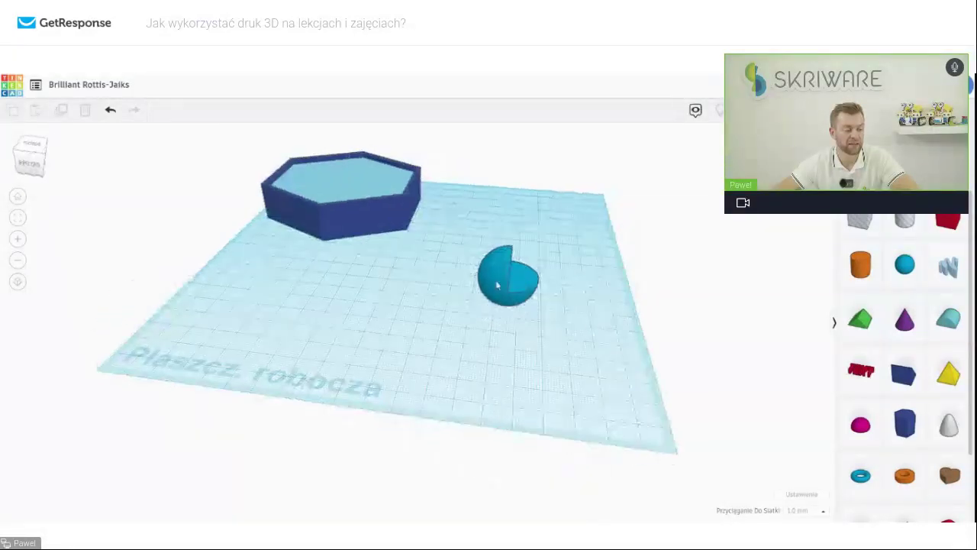
click(496, 286)
click(618, 288)
right_drag(606, 288, 540, 323)
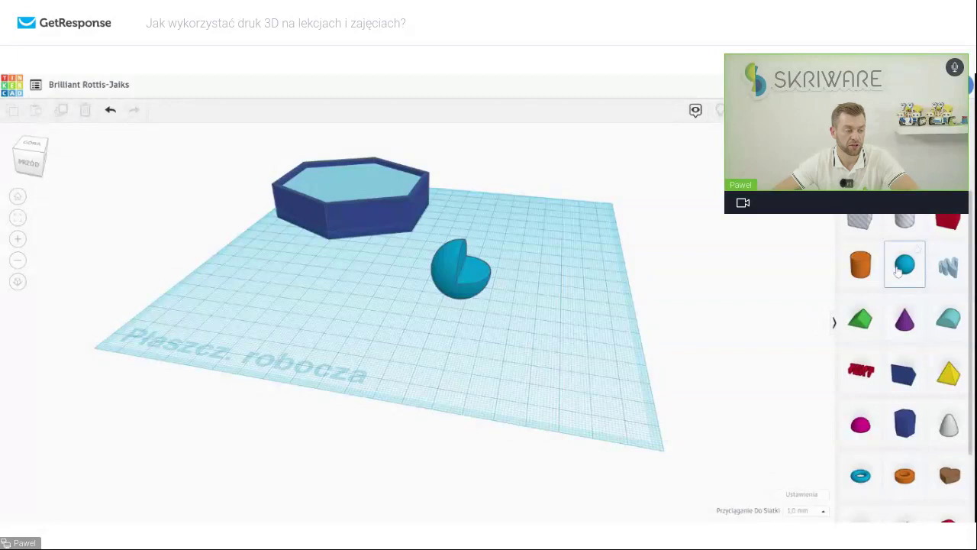
Add a sphere to the right of the cut sphere and shrink it to 5 mm
drag(899, 271, 553, 284)
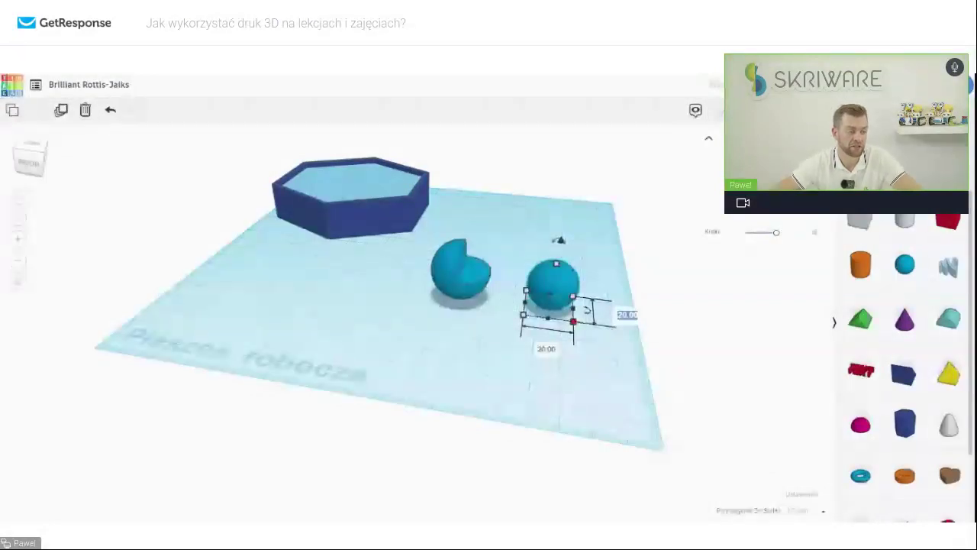
text(5)
key(Tab)
text(5)
key(Return)
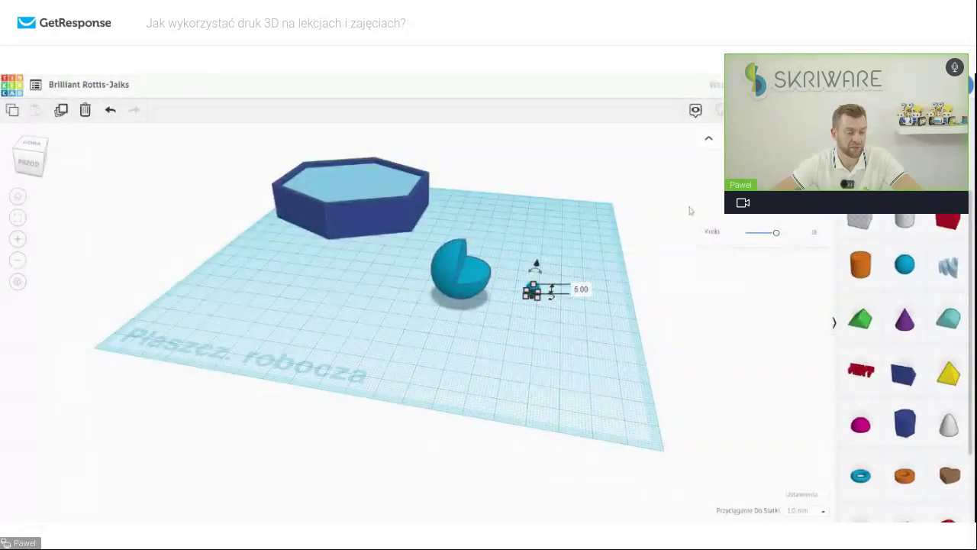
Colour the small sphere red
click(733, 216)
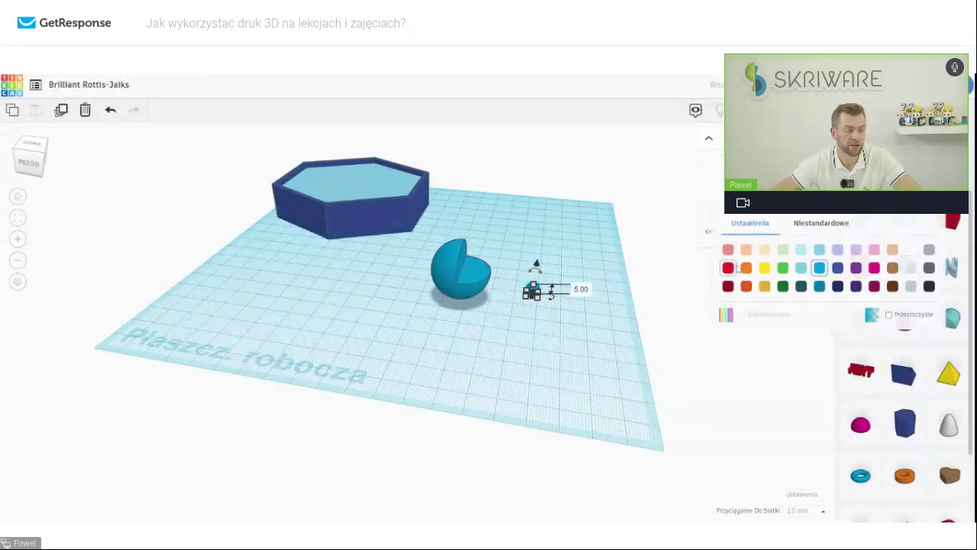
click(728, 267)
click(581, 367)
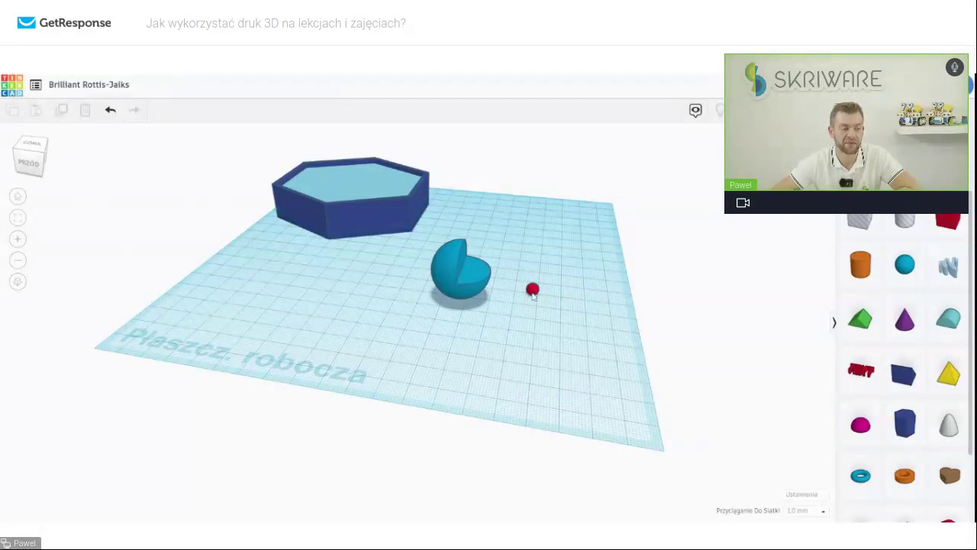
Align the small red sphere with the cut sphere so that they share one centre in width, depth and height
click(478, 269)
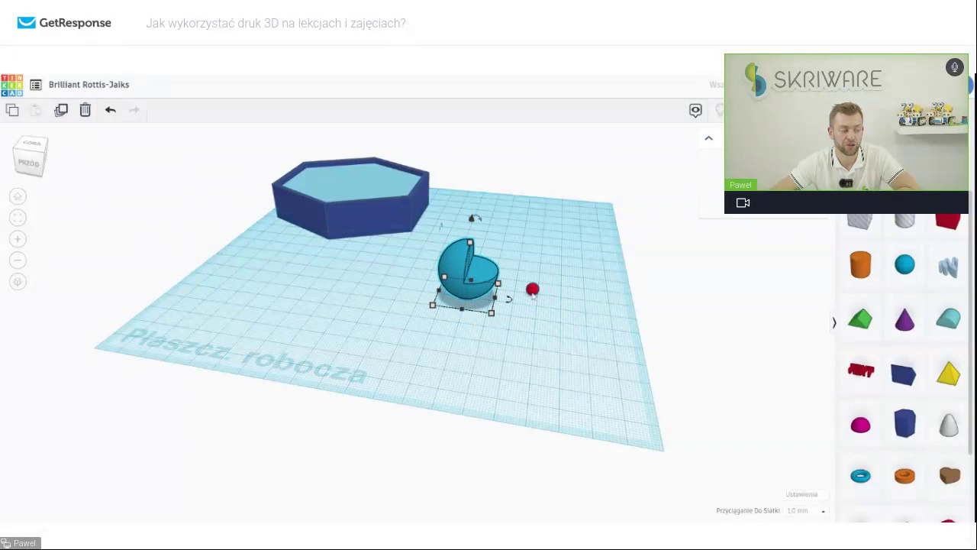
click(532, 291)
click(594, 345)
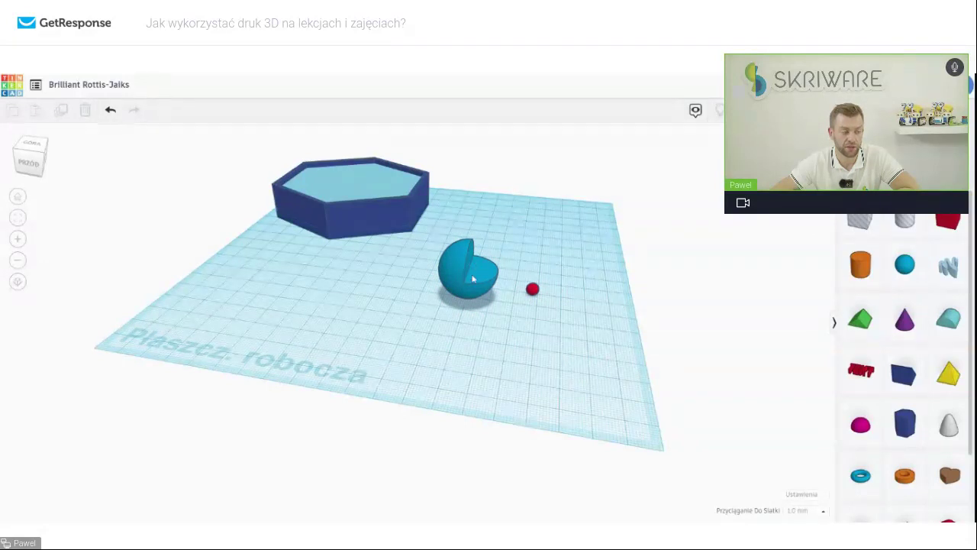
drag(443, 311, 547, 277)
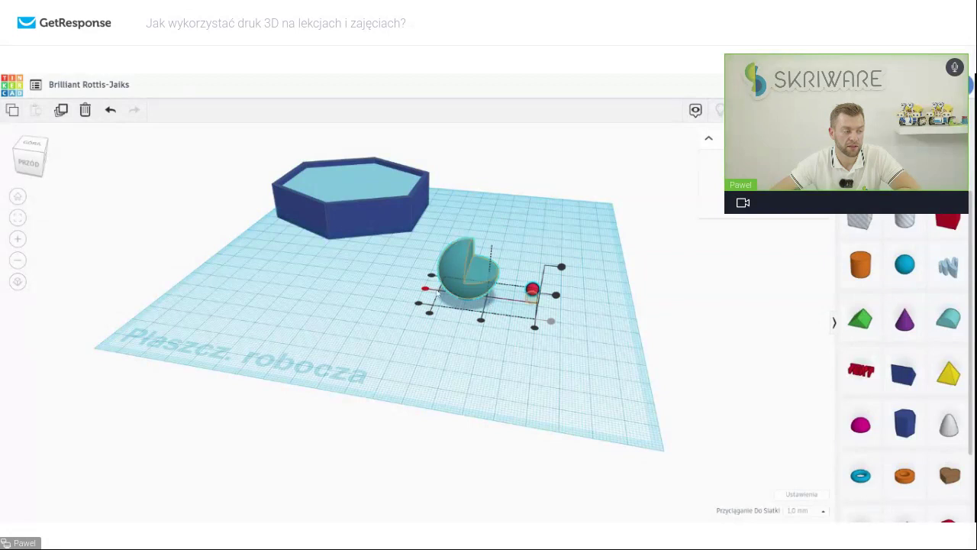
click(481, 320)
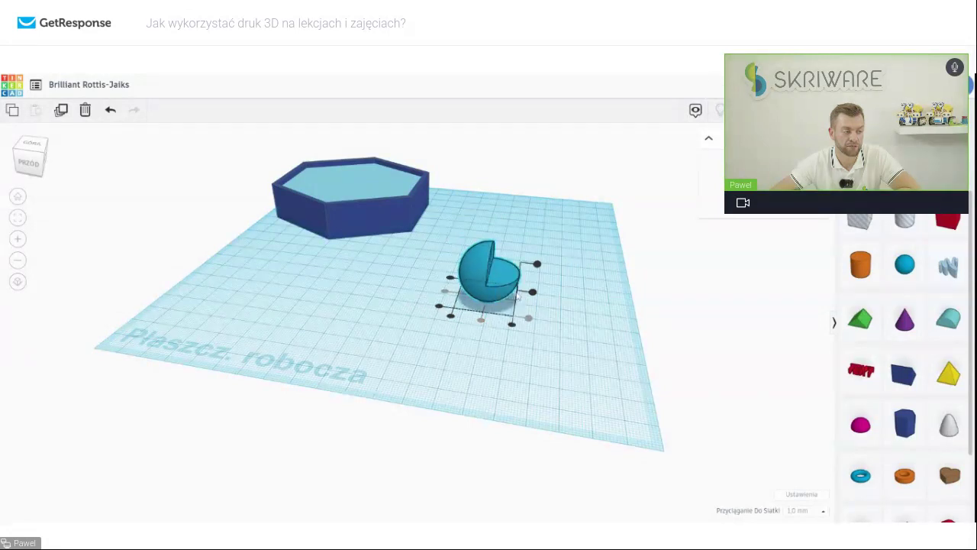
click(580, 304)
Move the cut sphere together with its red core to the back of the workplane, beside the hexagonal tray
right_drag(589, 303, 520, 310)
scroll(510, 304, up, 2)
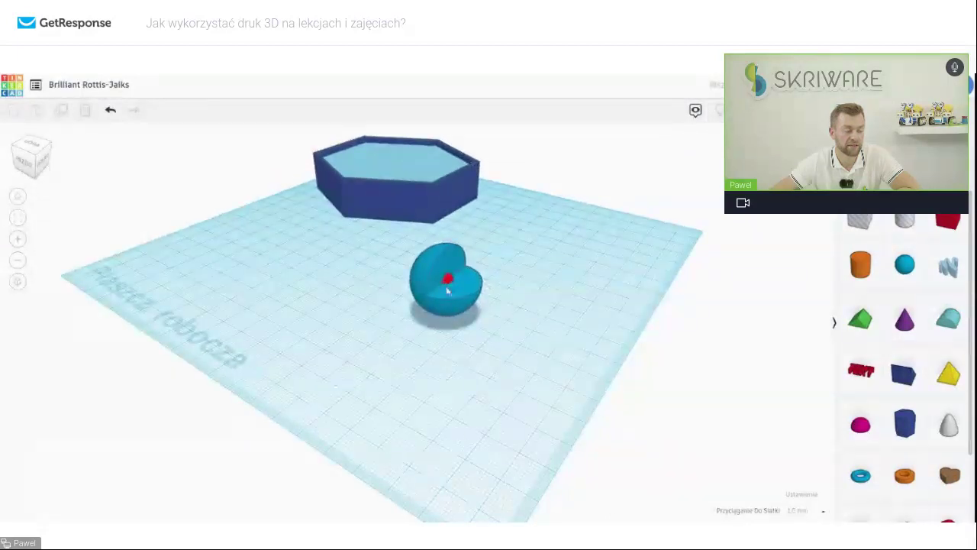
right_drag(447, 277, 487, 345)
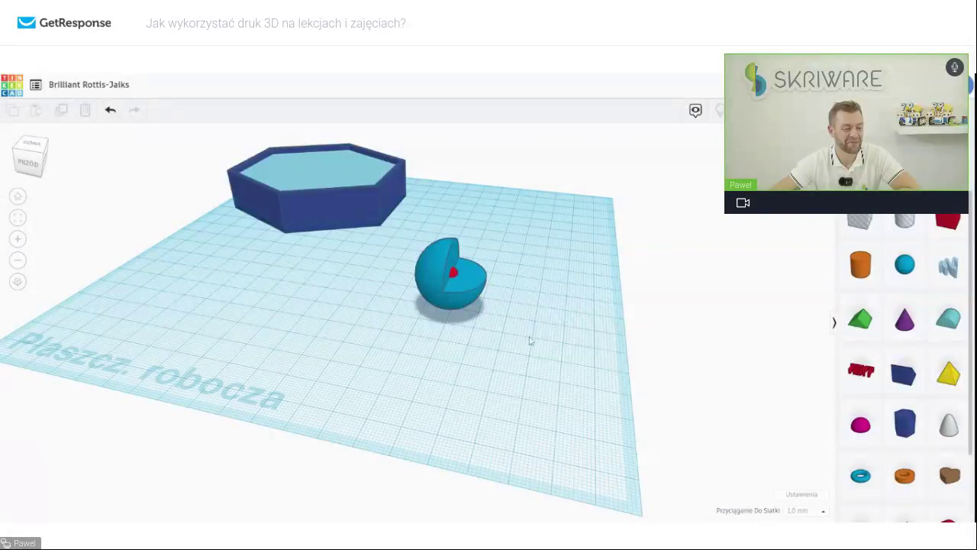
right_drag(539, 343, 538, 318)
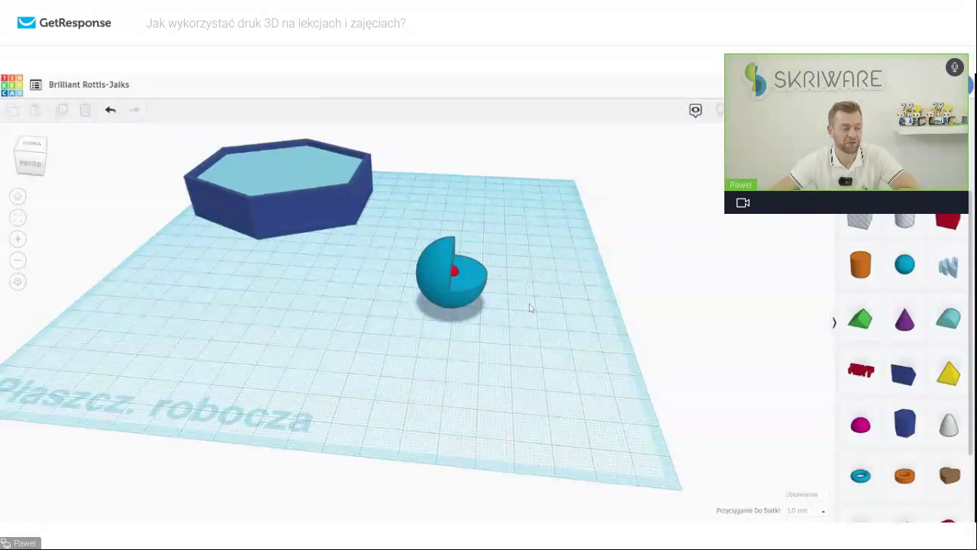
mouse_move(507, 337)
mouse_down()
mouse_move(414, 192)
mouse_move(399, 188)
mouse_up()
drag(431, 243, 403, 145)
click(539, 330)
Create a Scribble shape about 34 by 57 mm, drawn as a closed elongated outline with a dense zigzag line inside
scroll(428, 326, up, 2)
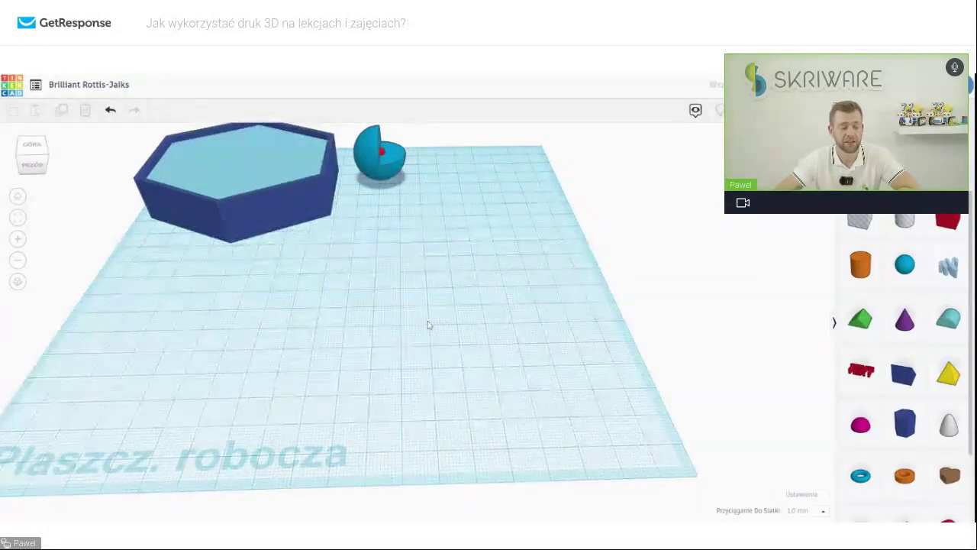
scroll(429, 325, down, 2)
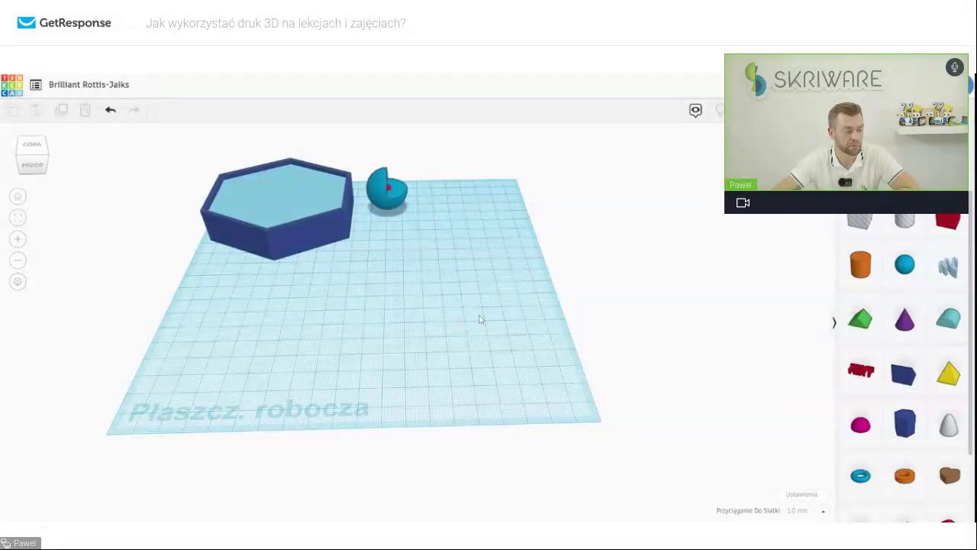
right_drag(480, 319, 646, 516)
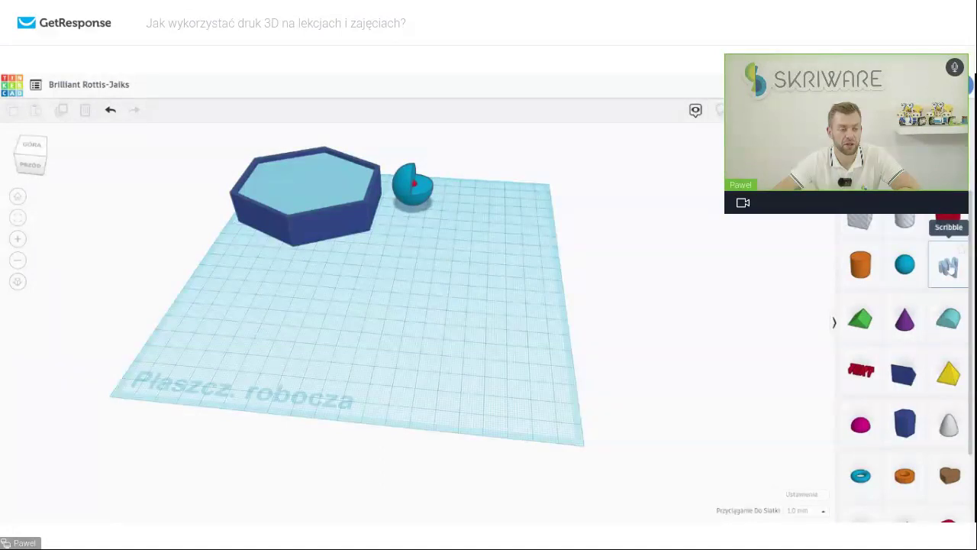
mouse_move(950, 265)
mouse_down()
mouse_move(427, 284)
mouse_move(448, 287)
mouse_up()
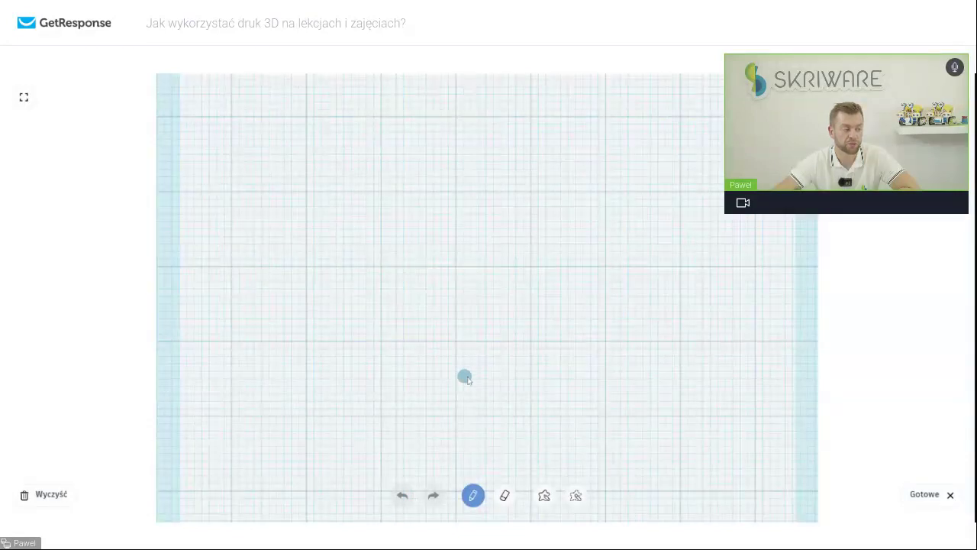
mouse_move(458, 425)
mouse_down()
mouse_move(402, 236)
mouse_move(395, 160)
mouse_move(415, 120)
mouse_move(477, 86)
mouse_move(540, 88)
mouse_move(571, 127)
mouse_move(590, 181)
mouse_up()
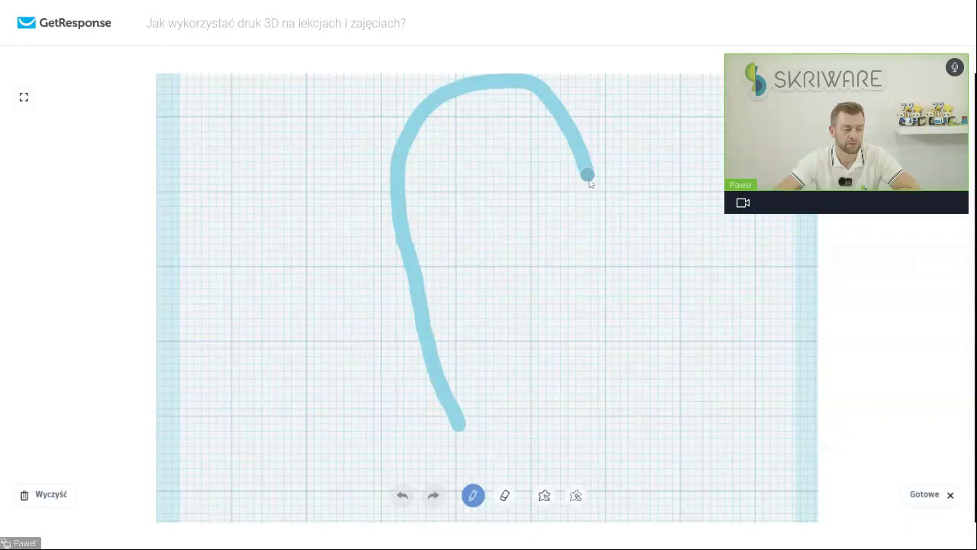
mouse_move(591, 183)
mouse_down()
mouse_move(537, 485)
mouse_move(483, 465)
mouse_move(458, 421)
mouse_up()
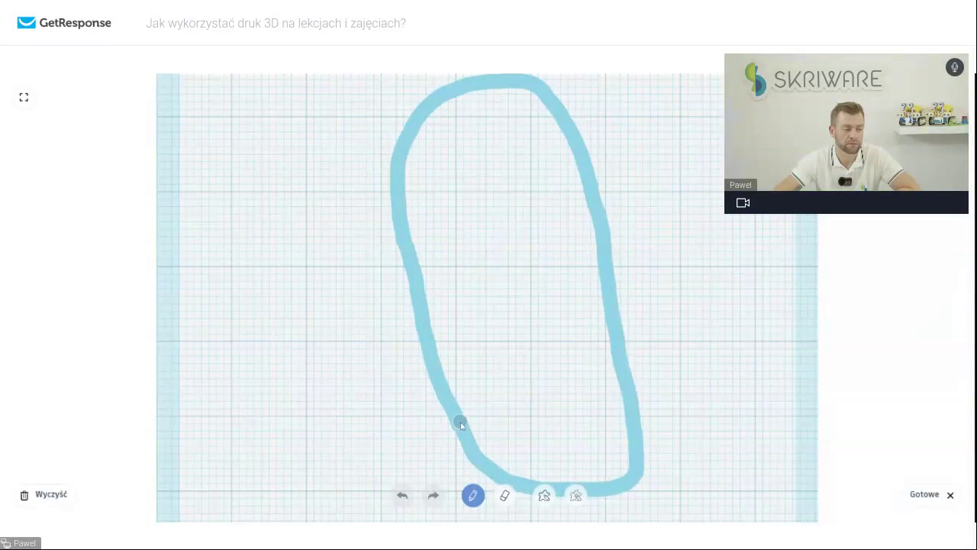
mouse_move(488, 138)
mouse_down()
mouse_move(427, 155)
mouse_move(455, 167)
mouse_move(508, 160)
mouse_move(511, 177)
mouse_move(439, 204)
mouse_move(541, 194)
mouse_move(536, 209)
mouse_move(458, 238)
mouse_move(502, 247)
mouse_move(559, 233)
mouse_move(555, 252)
mouse_move(479, 269)
mouse_move(463, 287)
mouse_move(498, 294)
mouse_move(573, 279)
mouse_move(555, 298)
mouse_move(499, 305)
mouse_move(477, 321)
mouse_move(570, 312)
mouse_move(567, 331)
mouse_move(490, 366)
mouse_move(582, 351)
mouse_move(567, 376)
mouse_move(507, 390)
mouse_up()
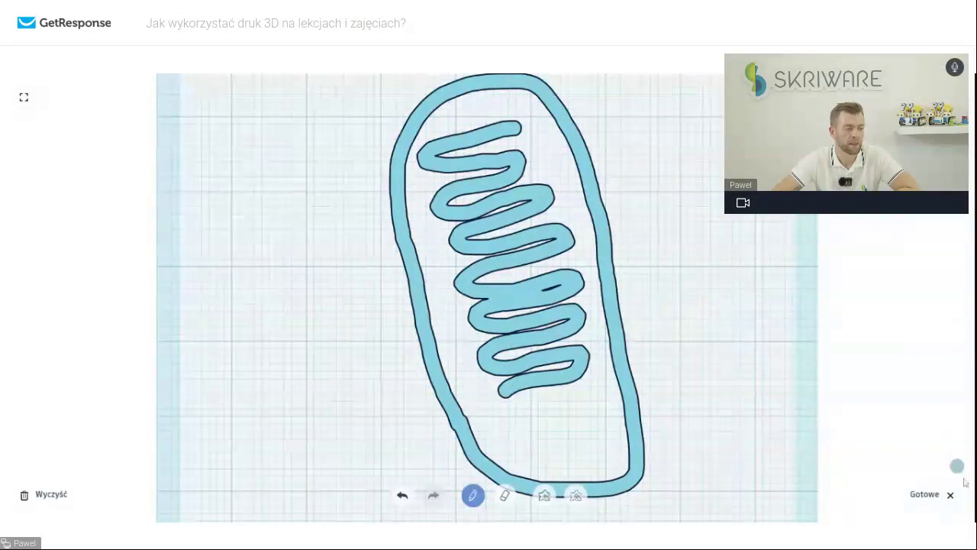
click(928, 496)
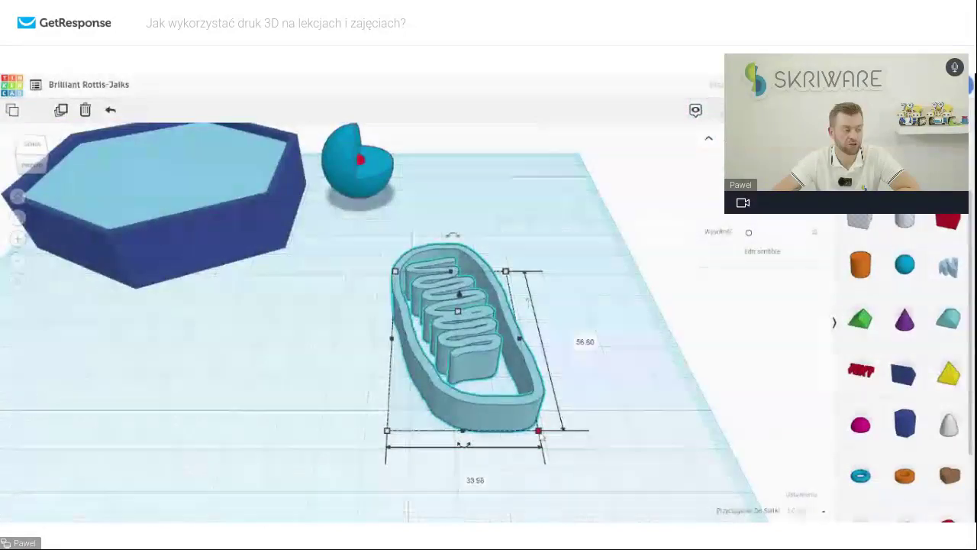
Scale the scribbled shape down to about 12 by 18 mm and flatten its height
drag(539, 431, 441, 317)
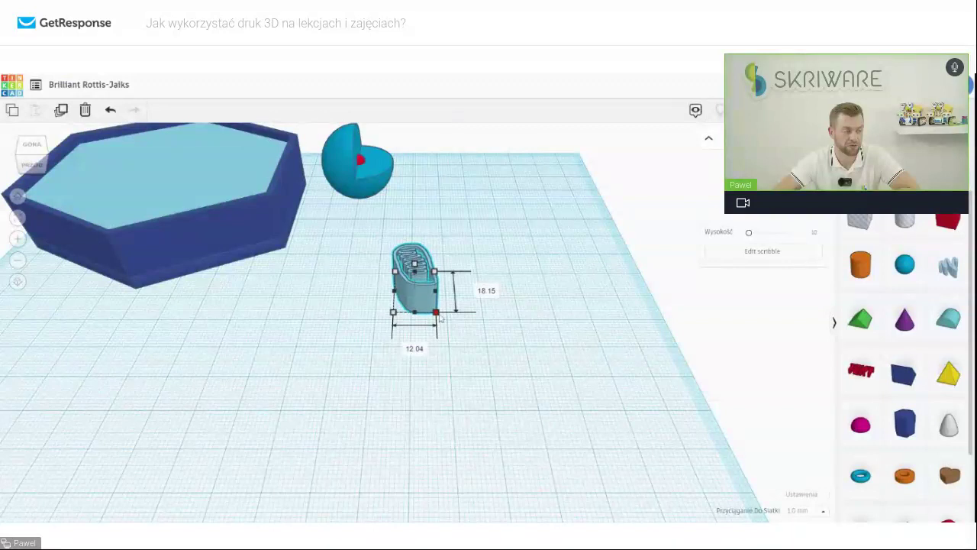
click(484, 283)
scroll(488, 321, up, 4)
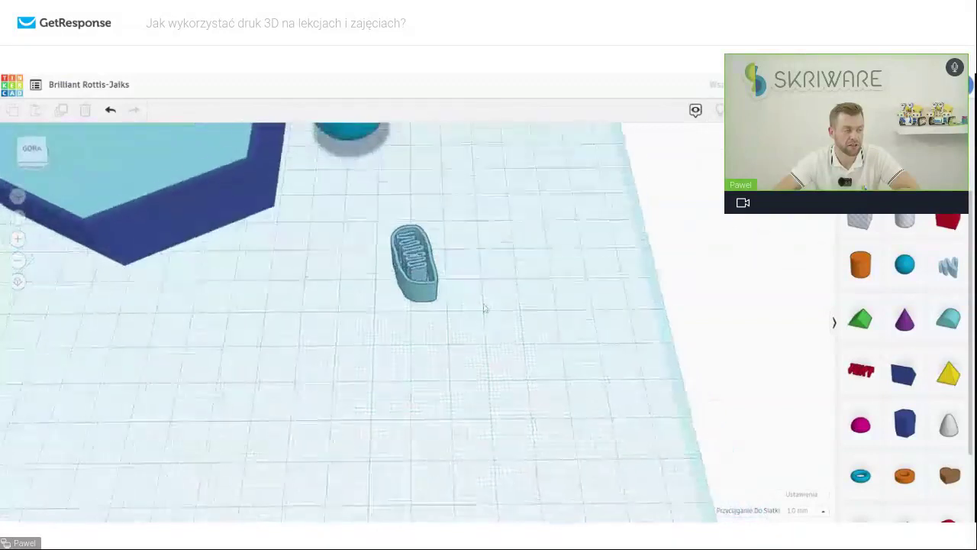
click(413, 260)
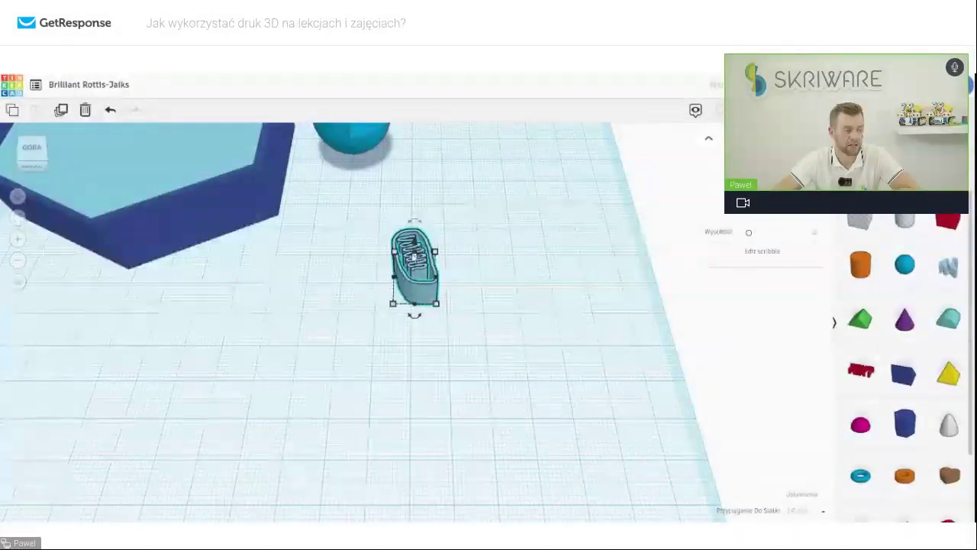
drag(413, 258, 414, 275)
click(605, 261)
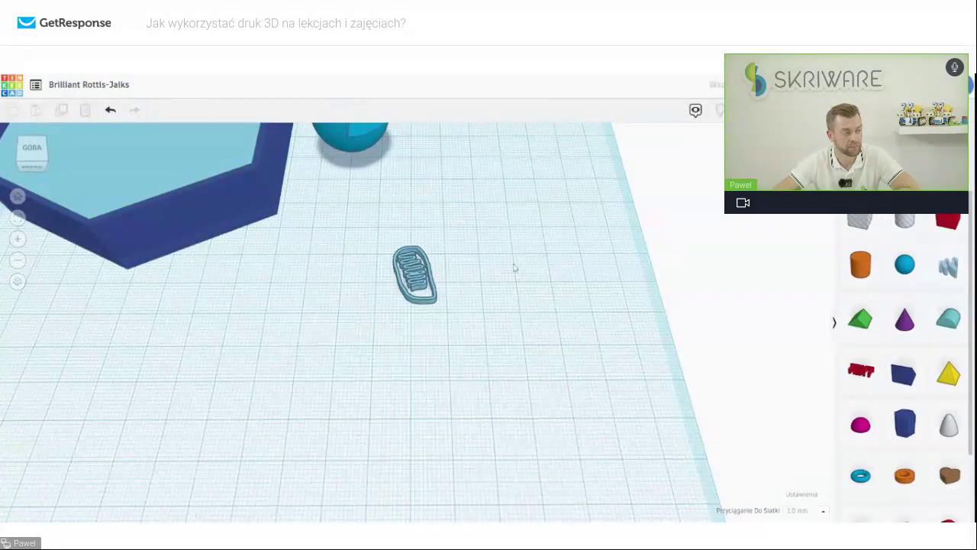
Move the scribbled shape 31 mm sideways and 20 mm in depth, to beside the hexagonal tray and near the cut sphere
right_drag(514, 271, 563, 272)
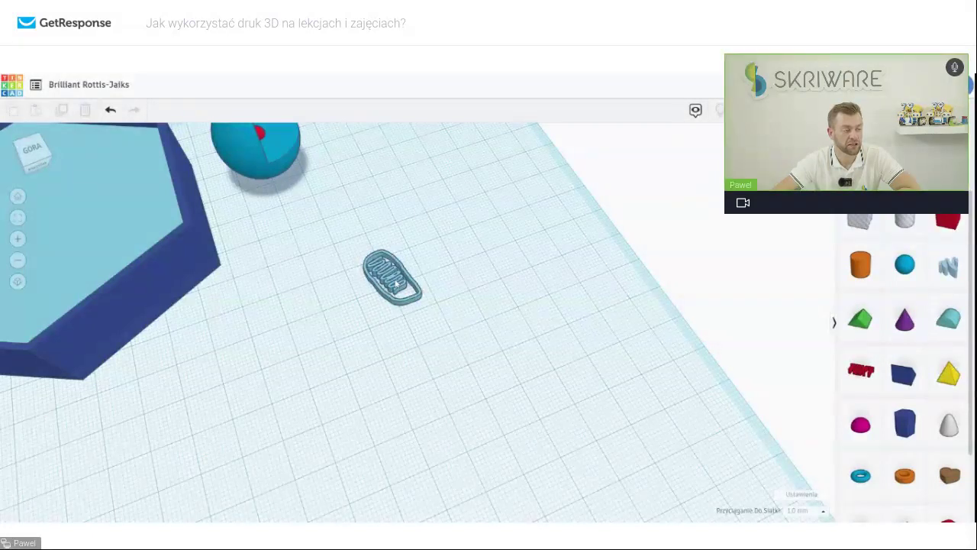
drag(397, 283, 269, 262)
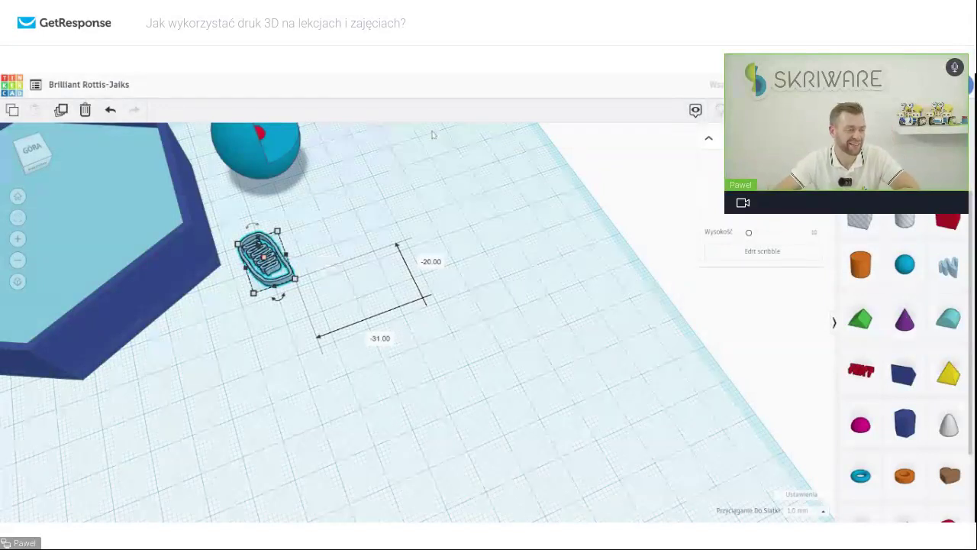
click(349, 222)
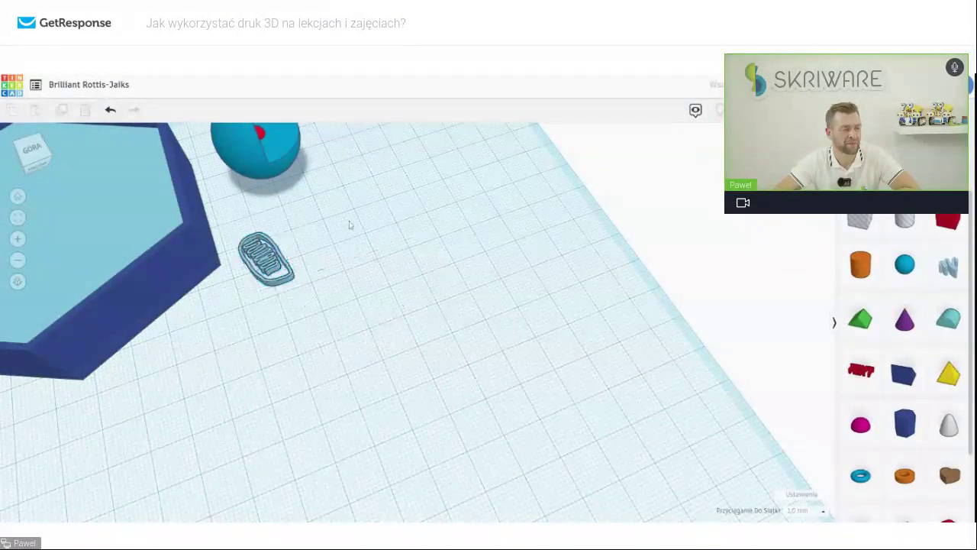
Place a new full sphere on the empty workplane area in front of the cut sphere
mouse_move(349, 222)
right_down()
mouse_move(403, 214)
mouse_move(409, 229)
right_up()
scroll(410, 228, down, 5)
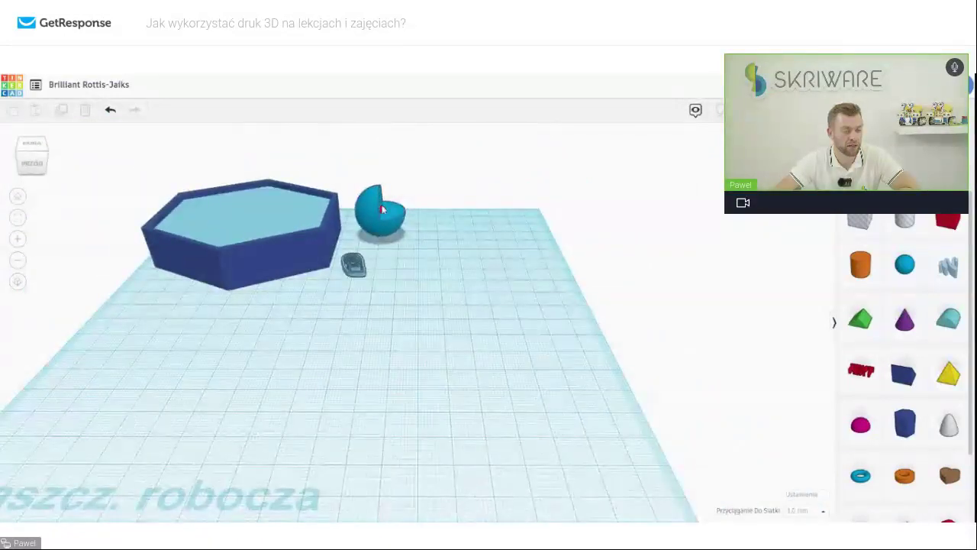
drag(904, 264, 413, 333)
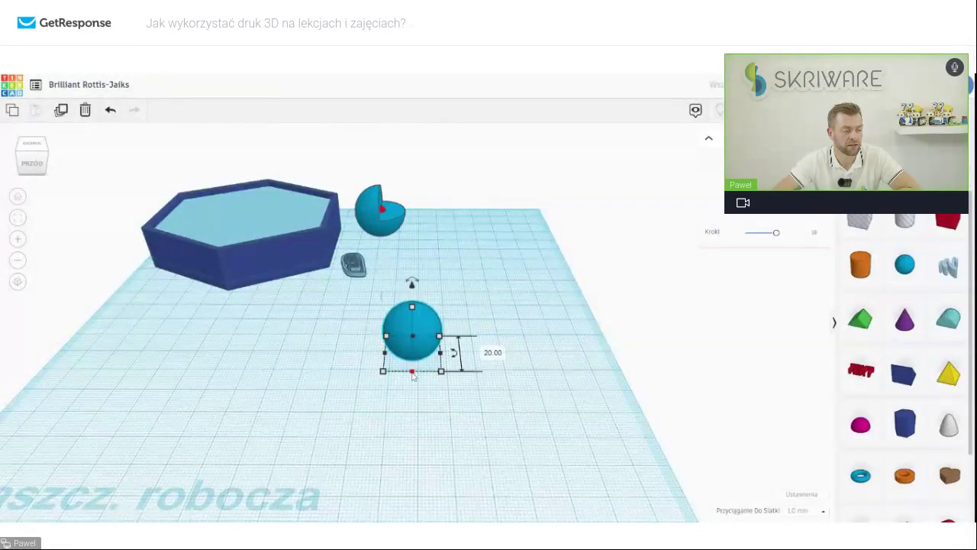
click(454, 379)
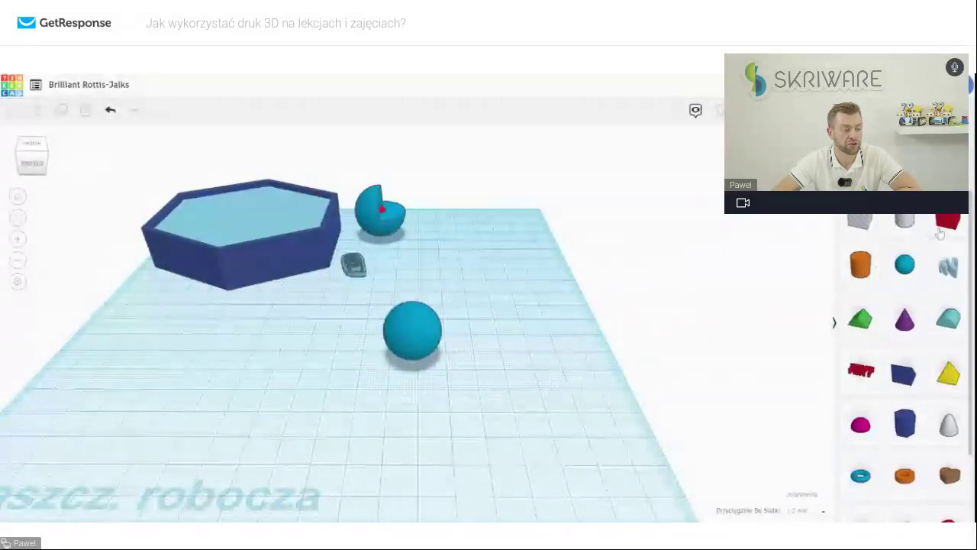
Add a red box to the right of the new sphere and set its width to 10 mm
drag(943, 226, 514, 328)
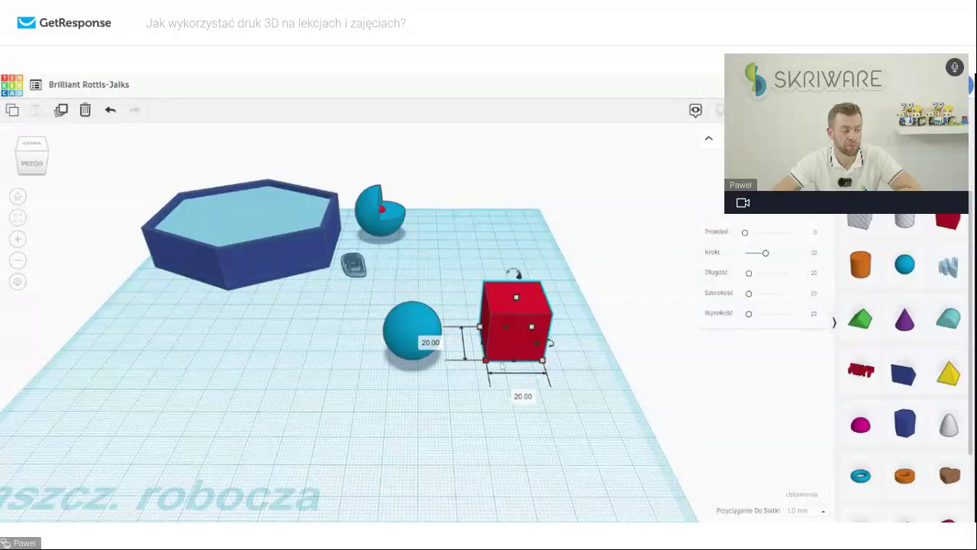
click(526, 396)
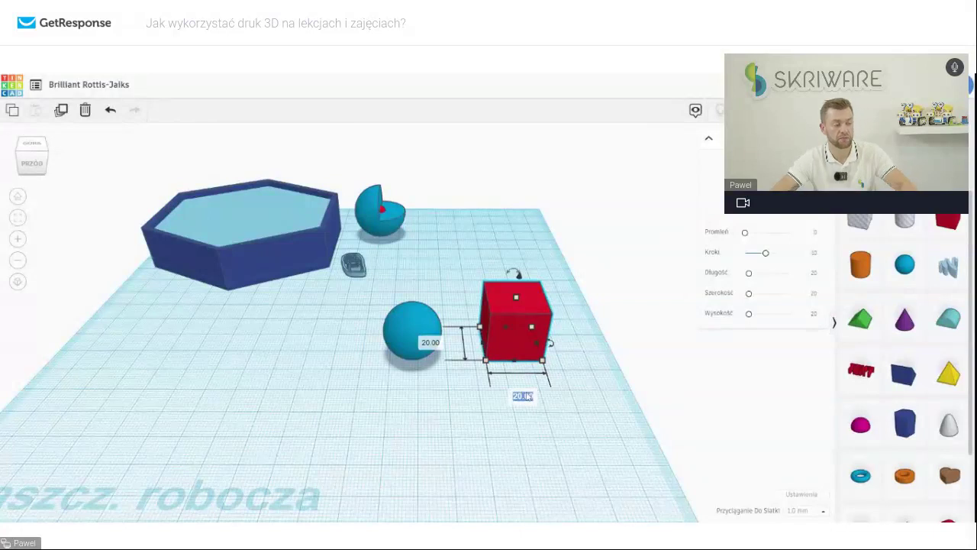
text(10)
key(Return)
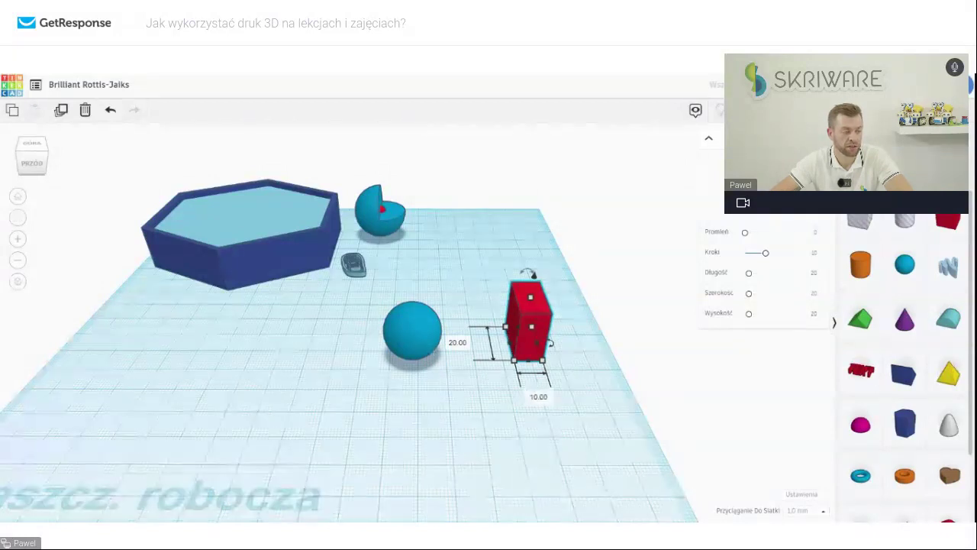
Set the red box's height to 10 mm and move the box left, closer to the new sphere
mouse_move(531, 300)
click(577, 323)
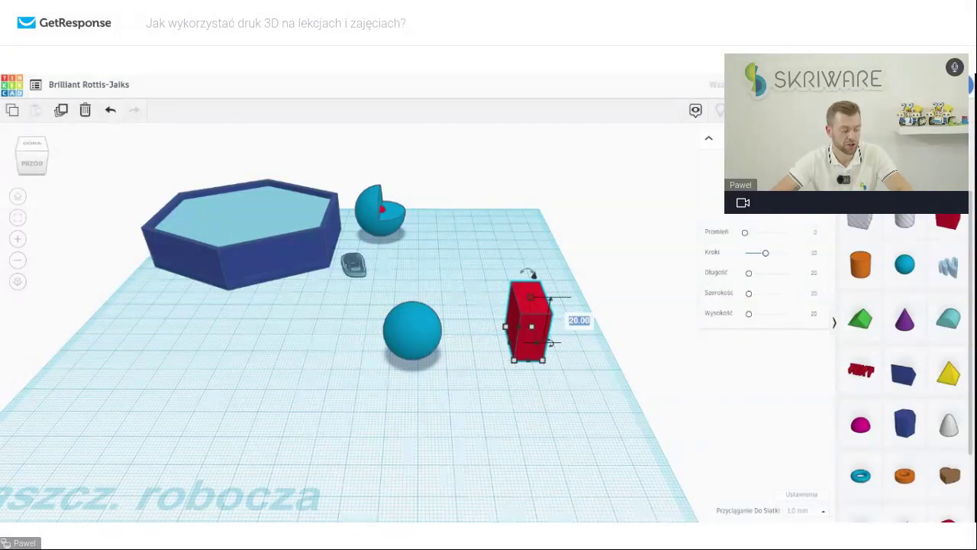
text(10)
key(Return)
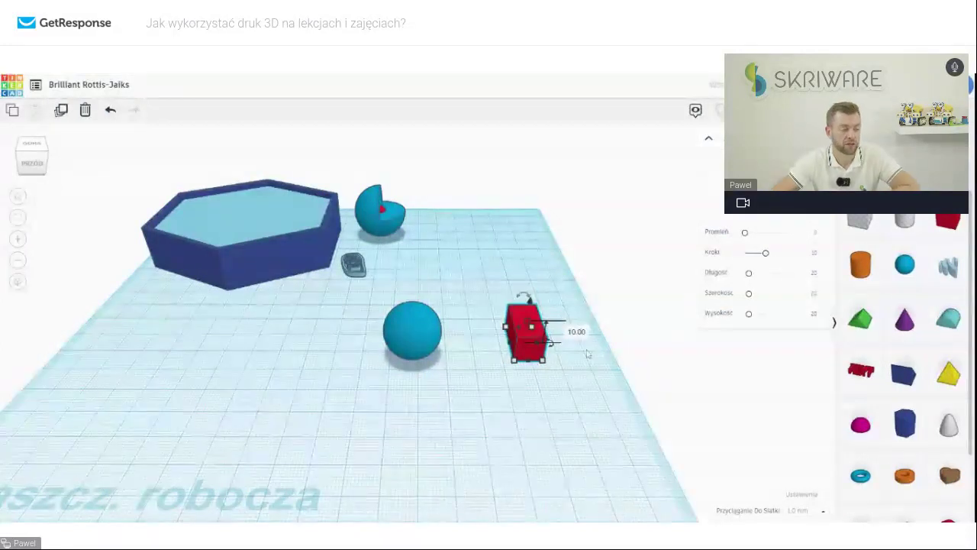
drag(526, 349, 475, 356)
key(Escape)
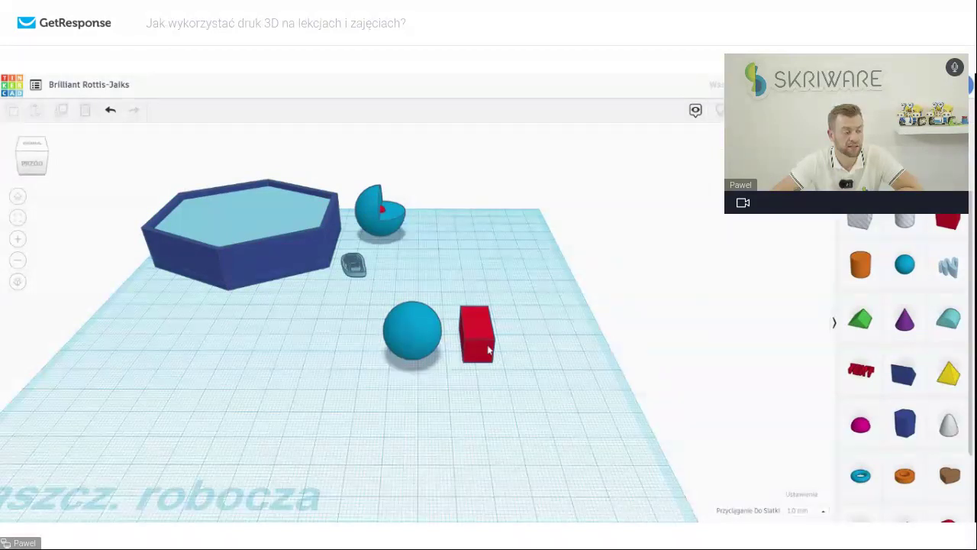
Align the new sphere and the red box to their right edges, their tops and the middle of their depth
click(489, 349)
shift+click(412, 330)
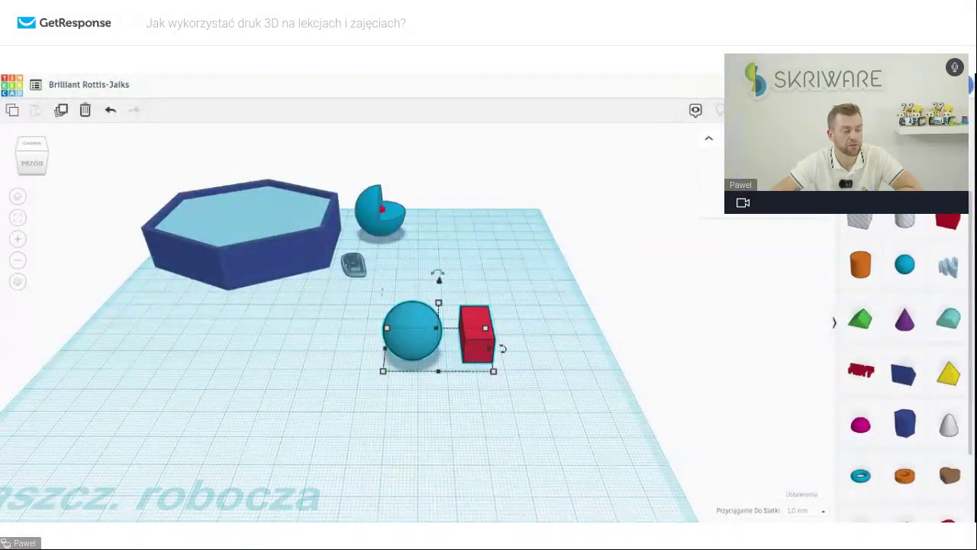
key(l)
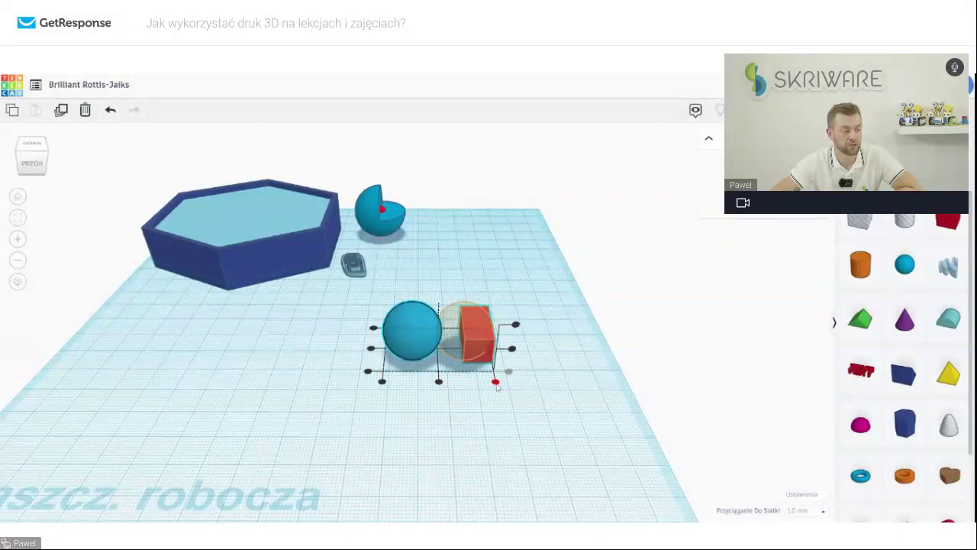
click(496, 382)
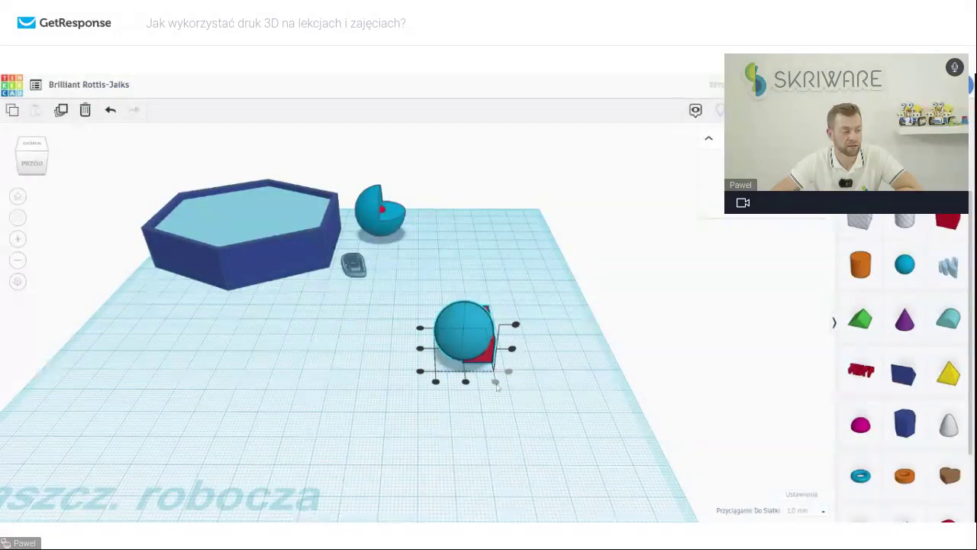
click(516, 327)
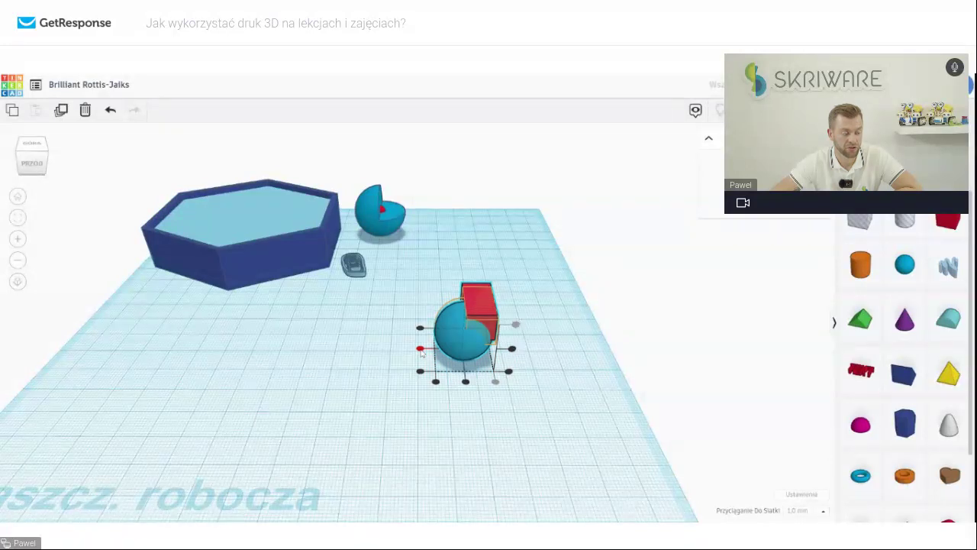
click(420, 349)
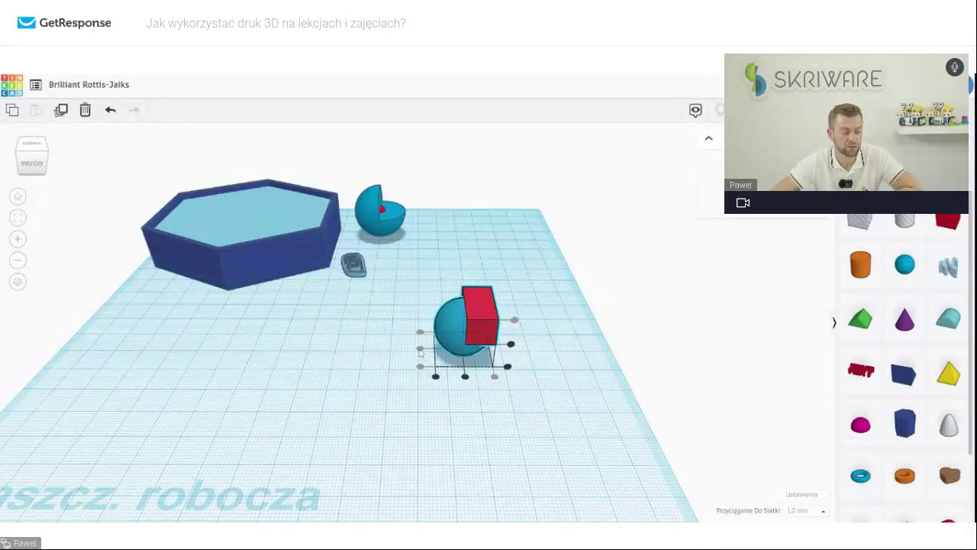
click(584, 399)
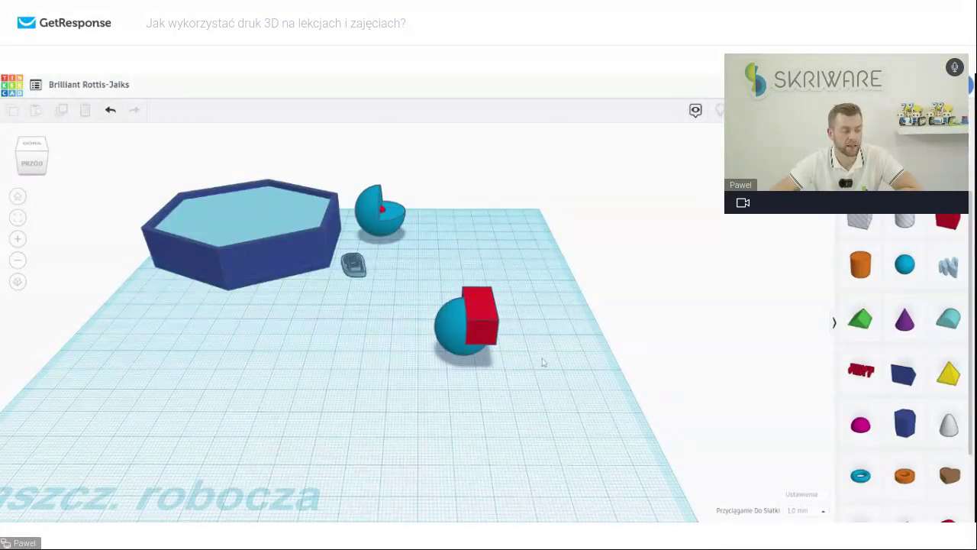
Turn the red box into a hole and group it with the new sphere to cut out a quarter
right_drag(542, 363, 474, 320)
click(471, 319)
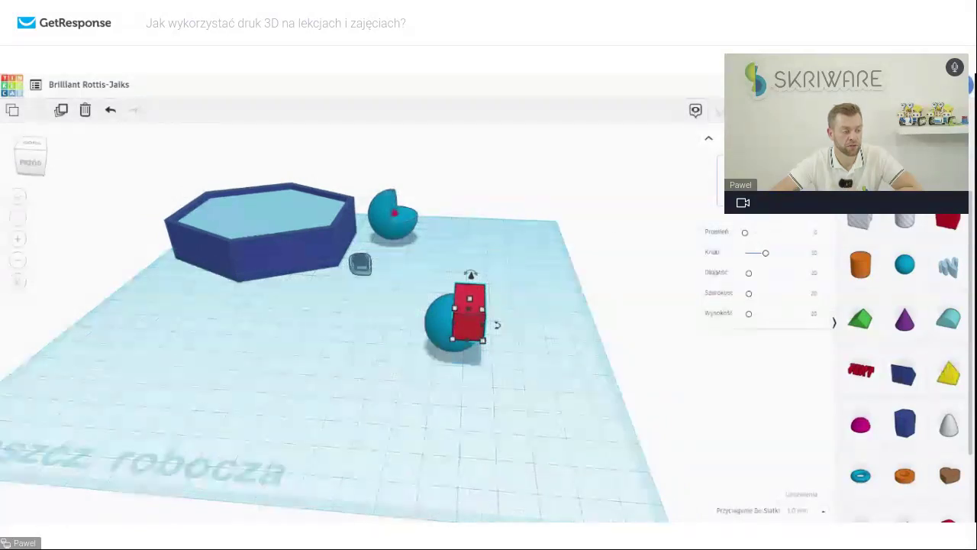
key(h)
drag(417, 360, 524, 266)
key(ctrl+g)
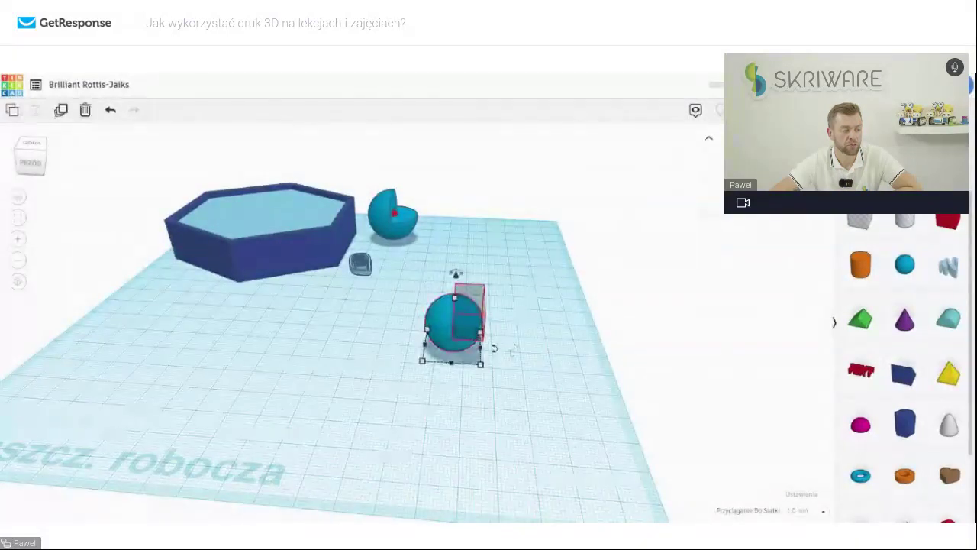
click(541, 365)
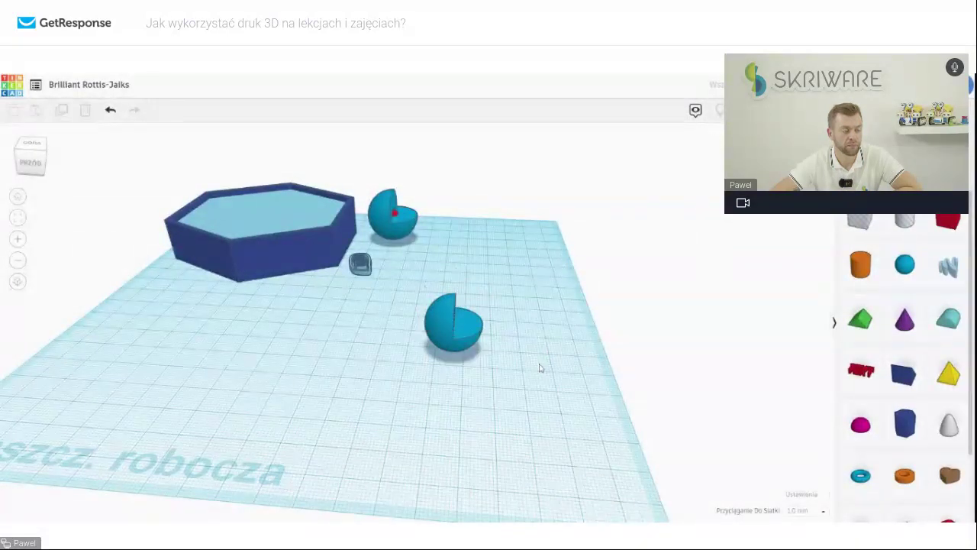
mouse_move(541, 365)
right_down()
mouse_move(465, 371)
mouse_move(547, 354)
right_up()
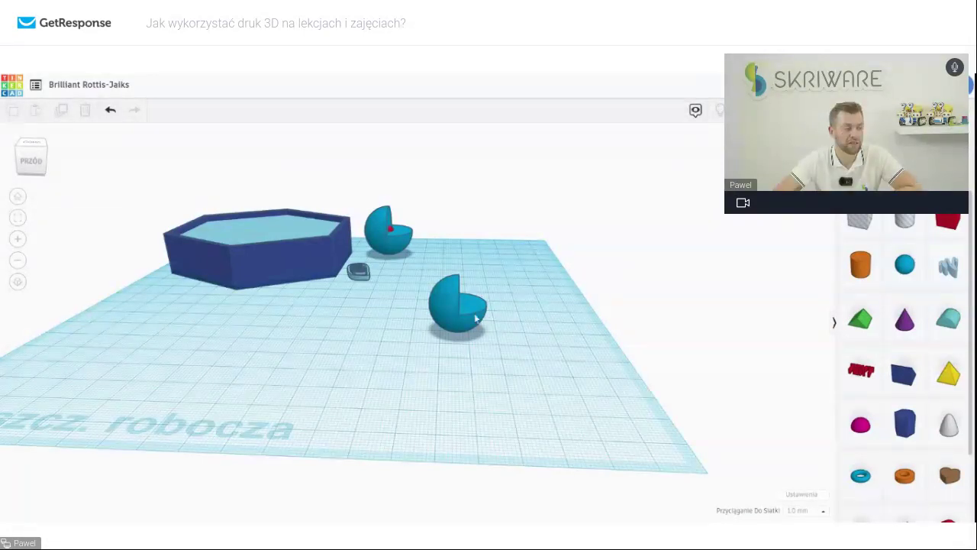
Move the original cut sphere together with its red core onto the hexagonal tray, near the middle of its inner surface
right_drag(473, 319, 415, 213)
drag(412, 214, 337, 143)
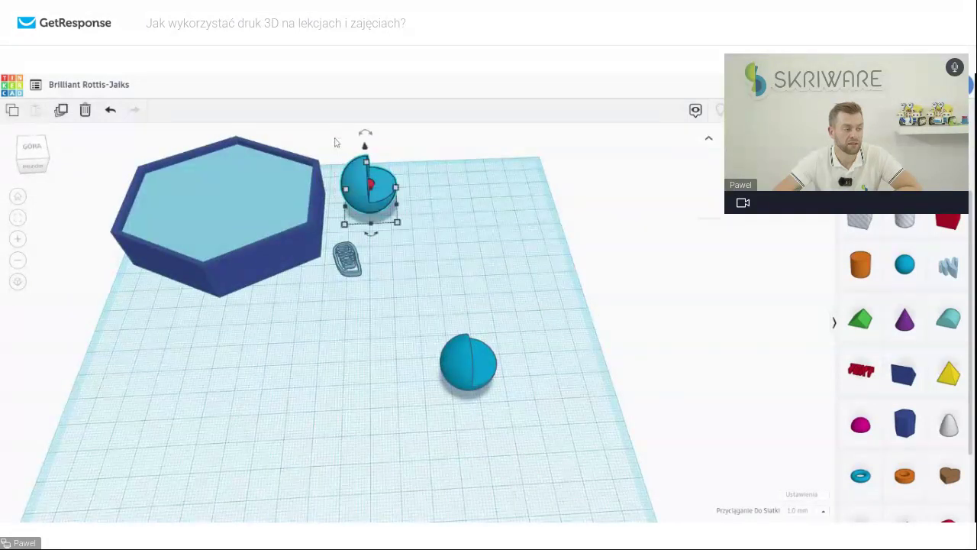
drag(354, 180, 233, 187)
click(238, 207)
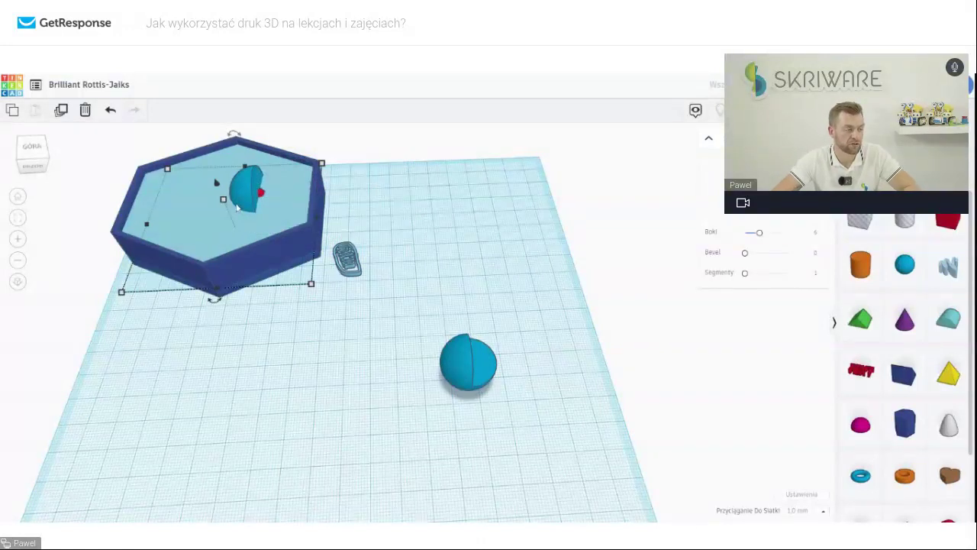
drag(237, 207, 209, 145)
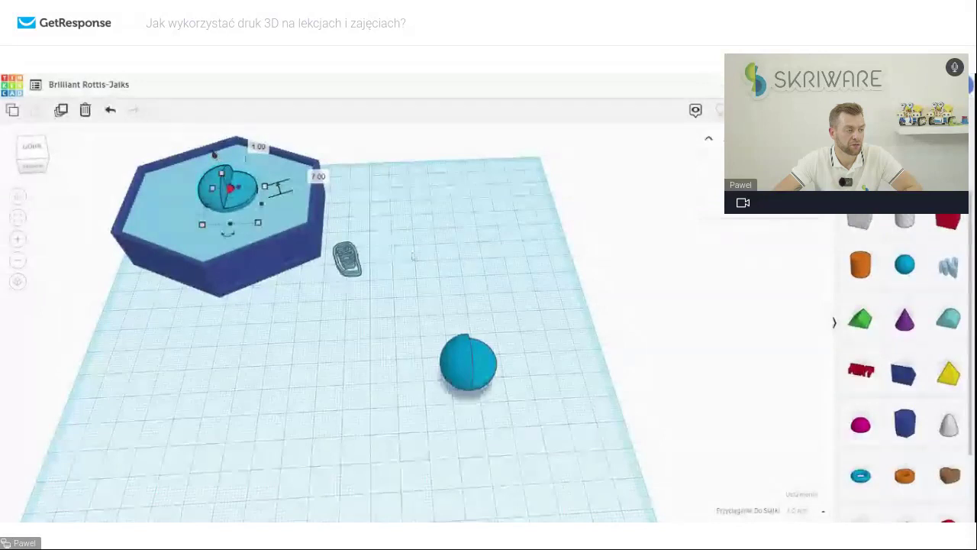
Move the scribbled organelle into the tray in front of the cut sphere and spread two copies of it alongside
click(218, 232)
mouse_move(219, 232)
mouse_down()
mouse_move(213, 218)
mouse_move(199, 226)
mouse_up()
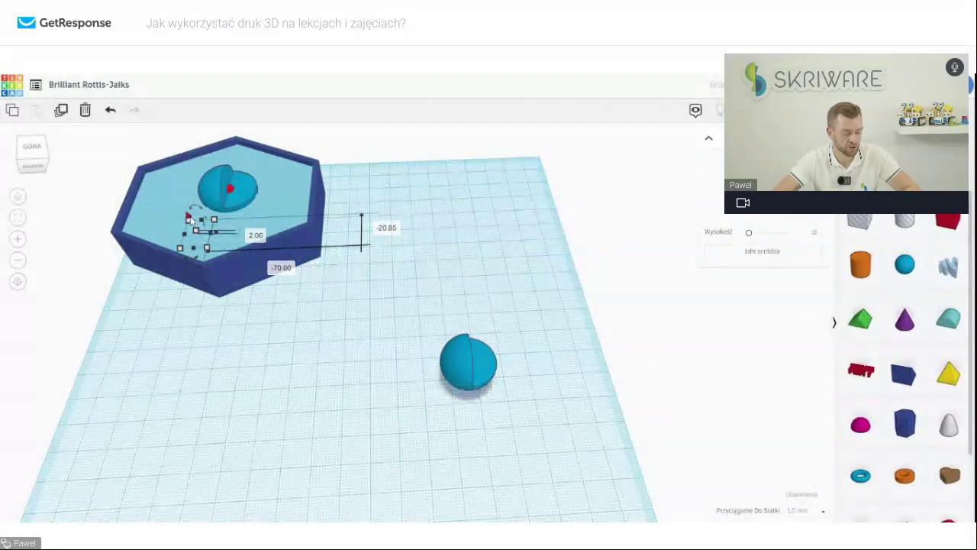
key(ctrl+c)
key(ctrl+v)
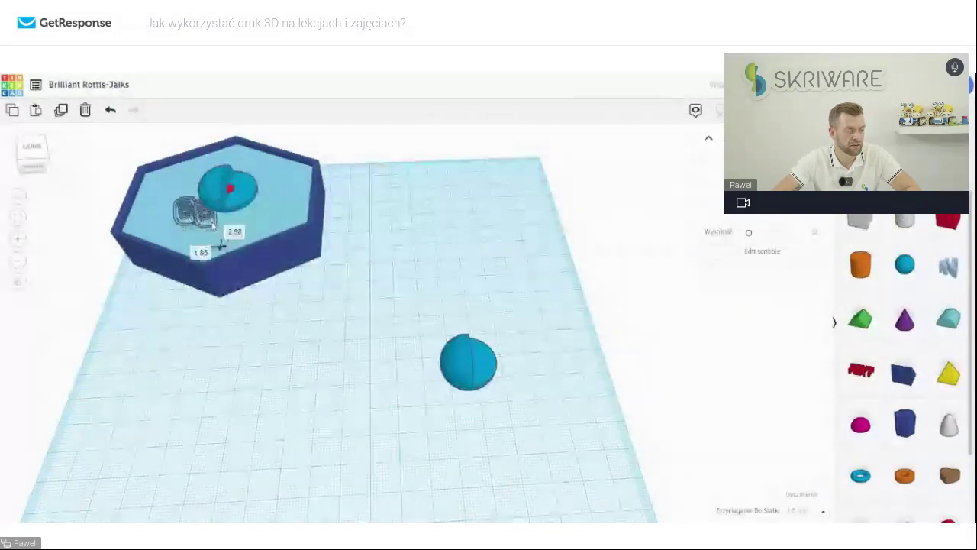
mouse_move(208, 229)
mouse_down()
mouse_move(218, 241)
mouse_move(214, 229)
mouse_move(231, 227)
mouse_up()
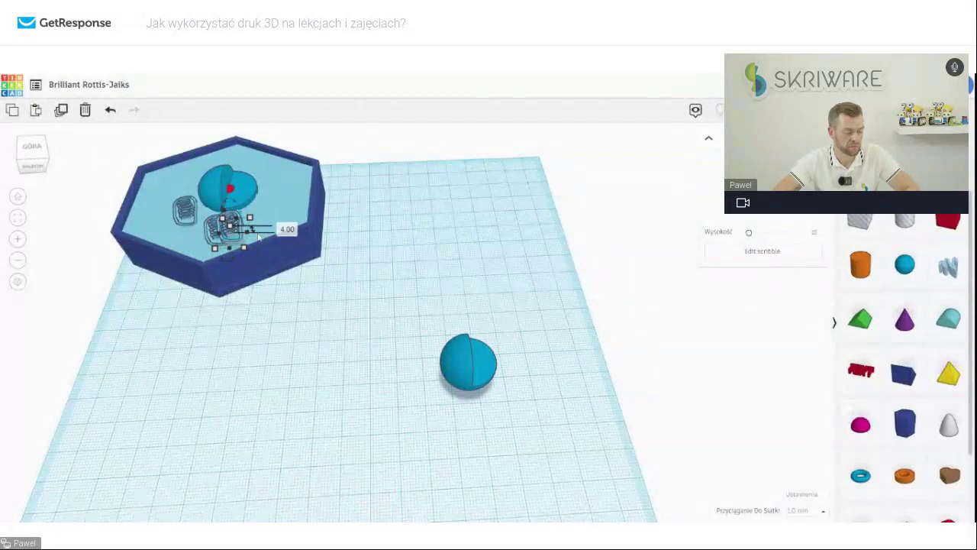
key(ctrl+z)
mouse_move(246, 231)
mouse_down()
mouse_move(223, 220)
mouse_move(269, 217)
mouse_up()
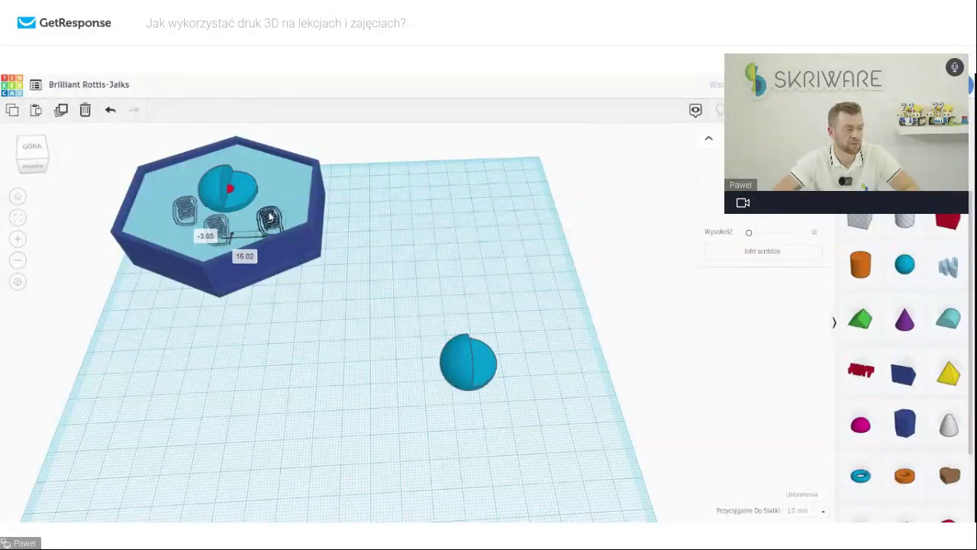
Delete the extra cut sphere without a core from the empty workplane area
right_drag(269, 218, 412, 329)
click(412, 339)
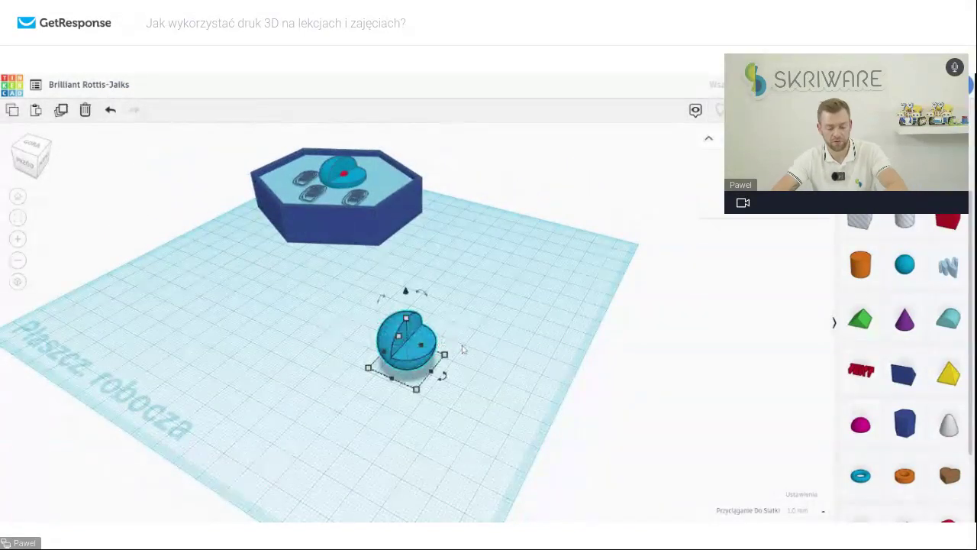
key(Delete)
Enlarge the tray together with the cut sphere, core and organelles to a footprint of about 107 by 121 mm
click(331, 223)
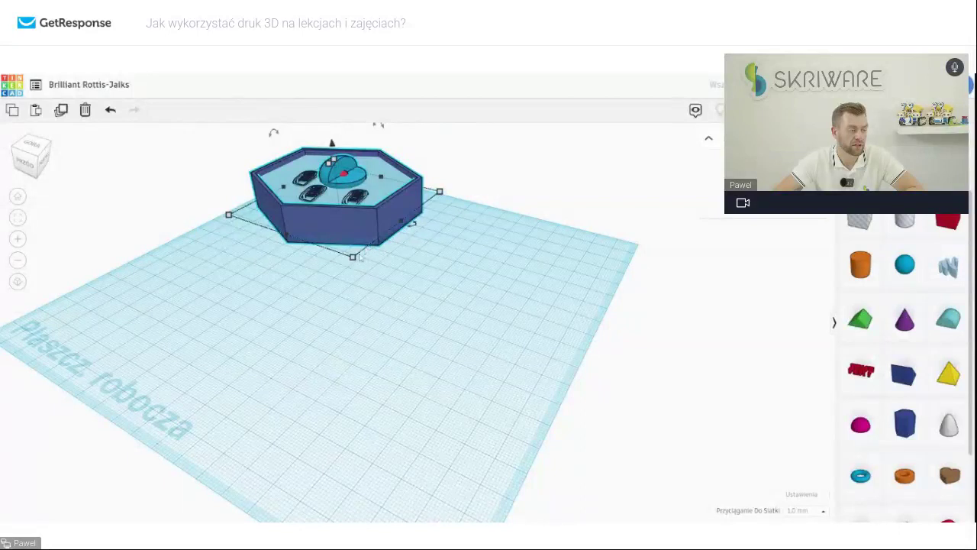
drag(352, 256, 342, 315)
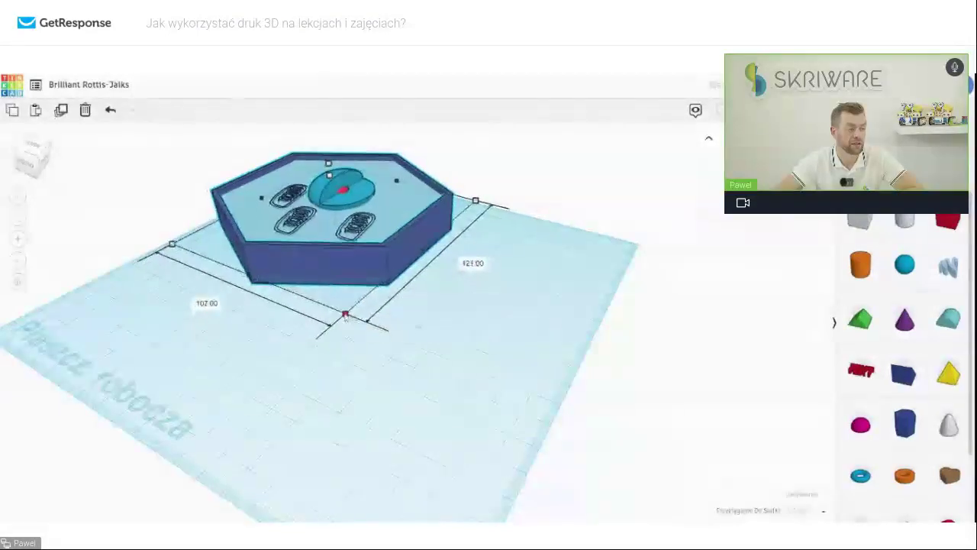
click(453, 305)
right_drag(454, 305, 500, 341)
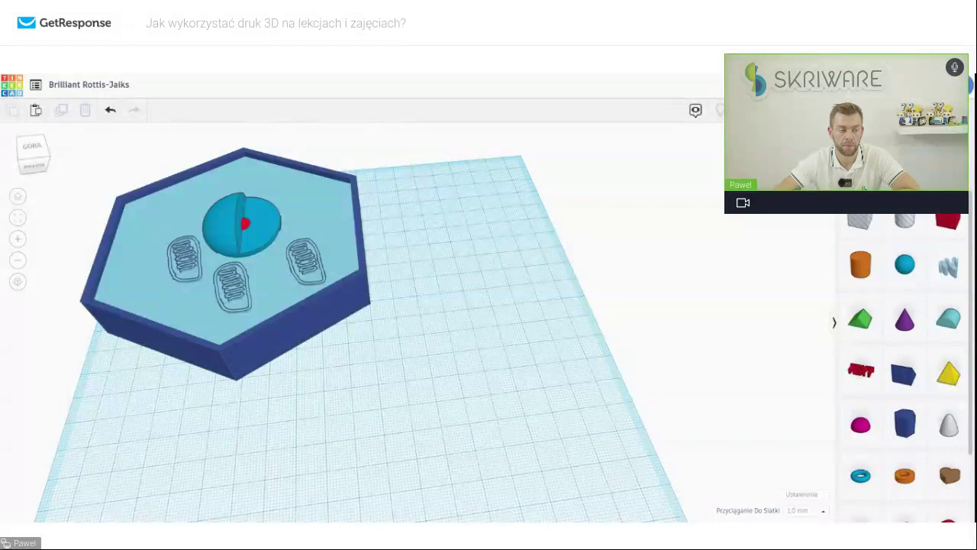
Open the export options for all project elements and examine the file formats offered for 3D printing
click(907, 110)
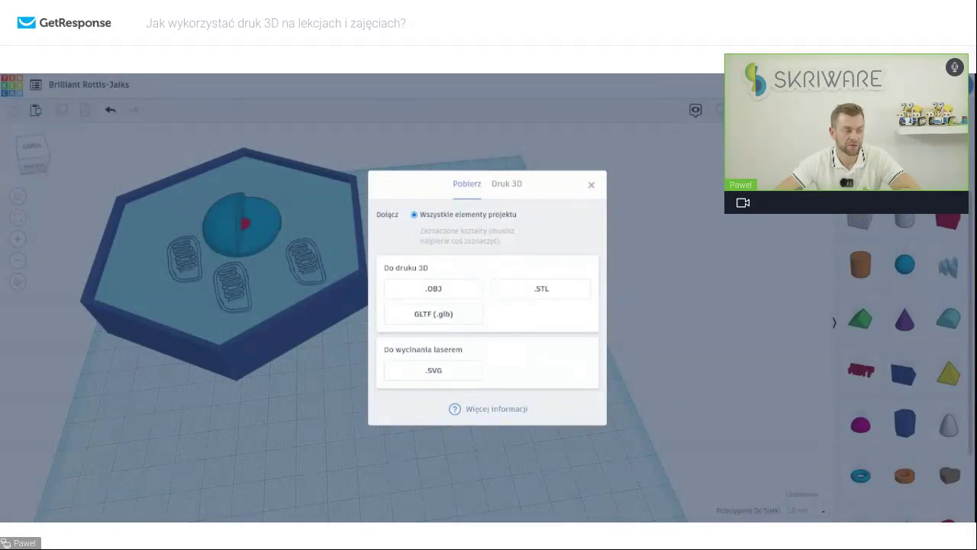
click(592, 186)
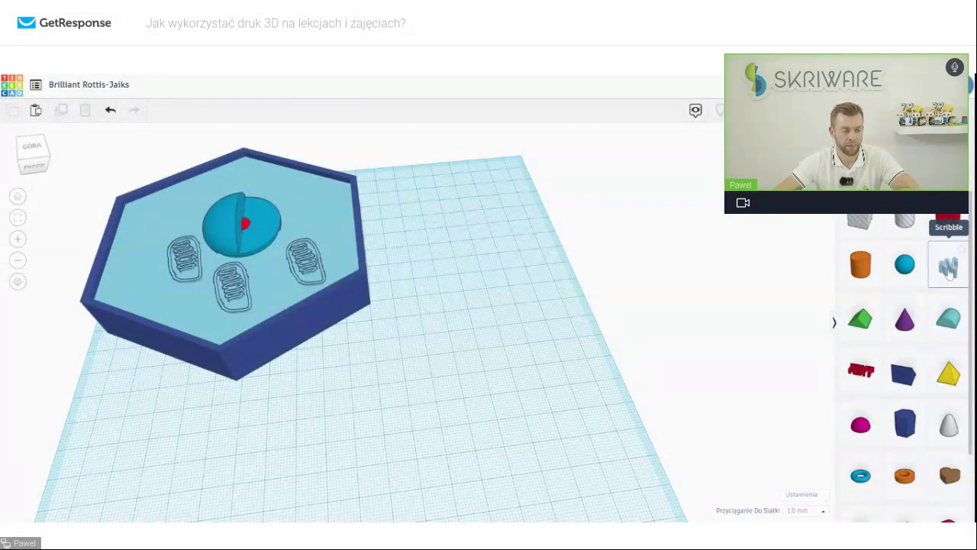
click(904, 84)
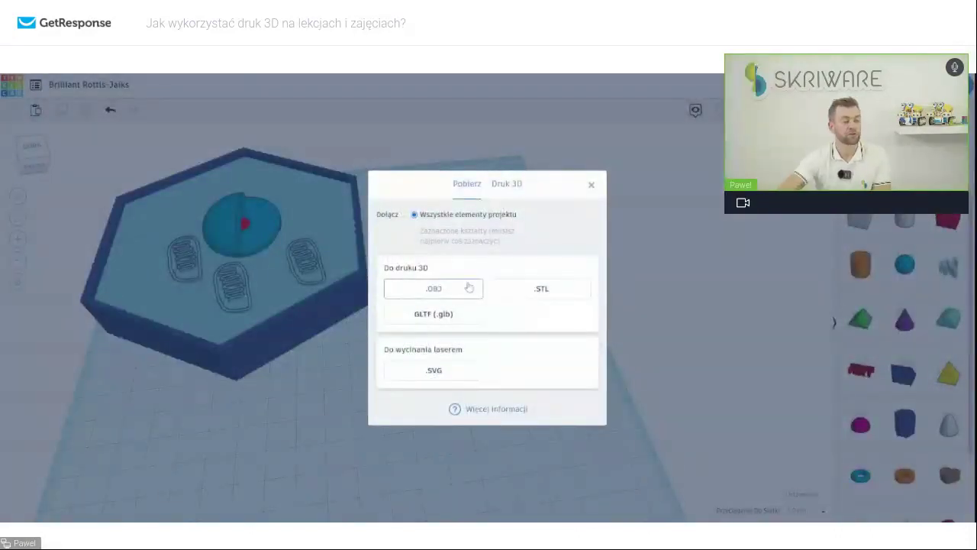
click(469, 287)
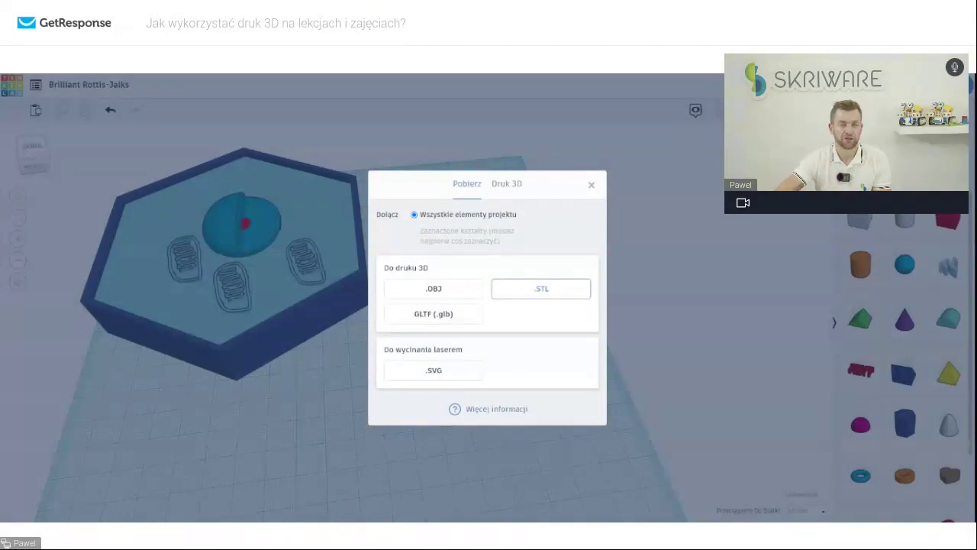
Send the whole design to the Skrimarket 3D printing service and continue to the external Skriware site
click(512, 191)
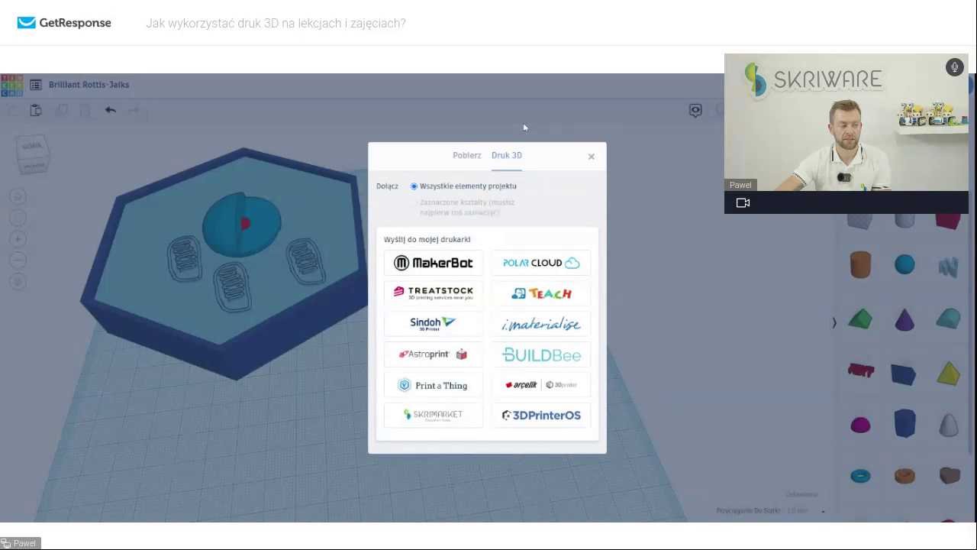
click(449, 416)
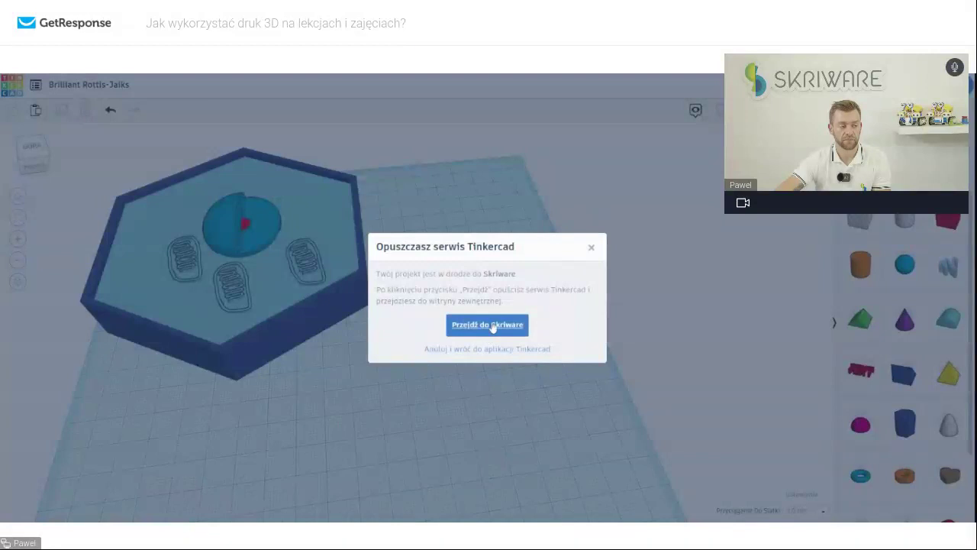
click(489, 325)
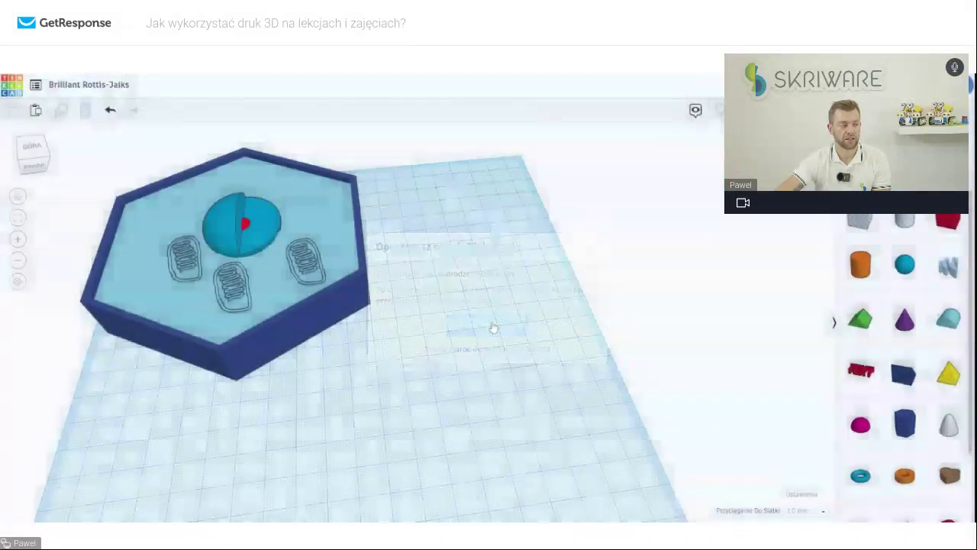